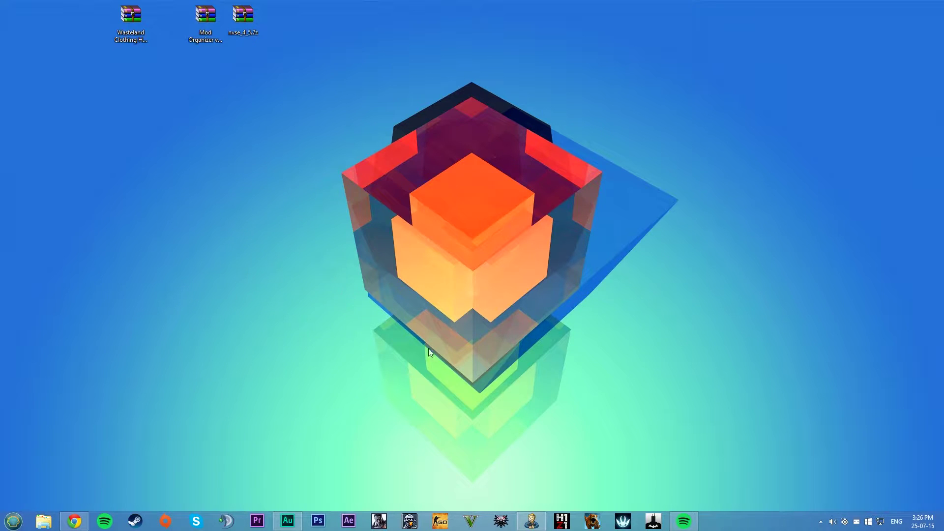
Step: View the Fallout: New Vegas page among the installed games in the Steam library, and put Steam away
left_click(134, 521)
left_click(125, 42)
left_click(108, 96)
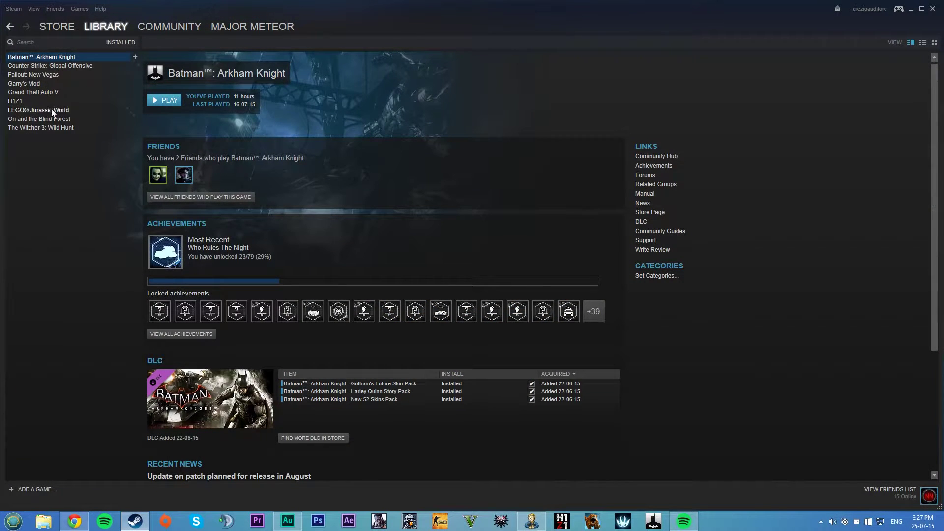
left_click(54, 74)
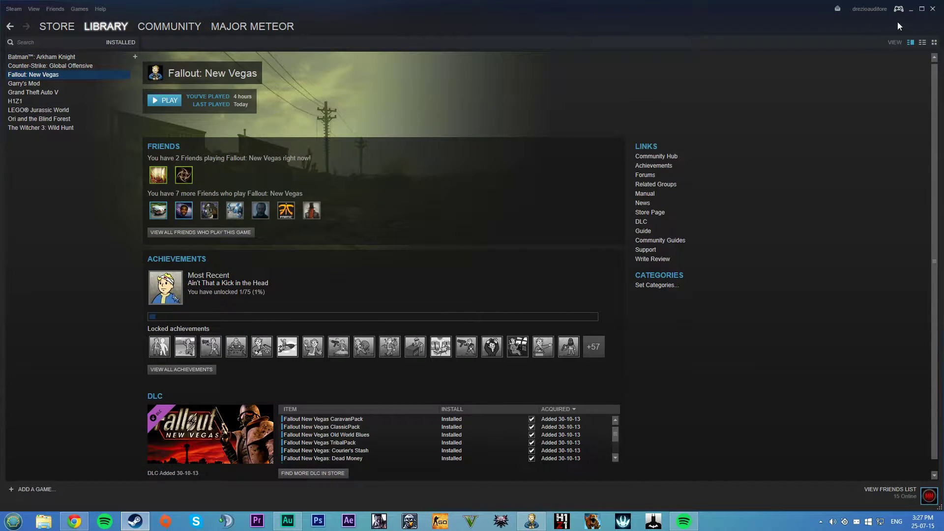
left_click(911, 9)
Step: Open the Fallout New Vegas game folder from the favorites in File Explorer and reposition the window
left_click(53, 524)
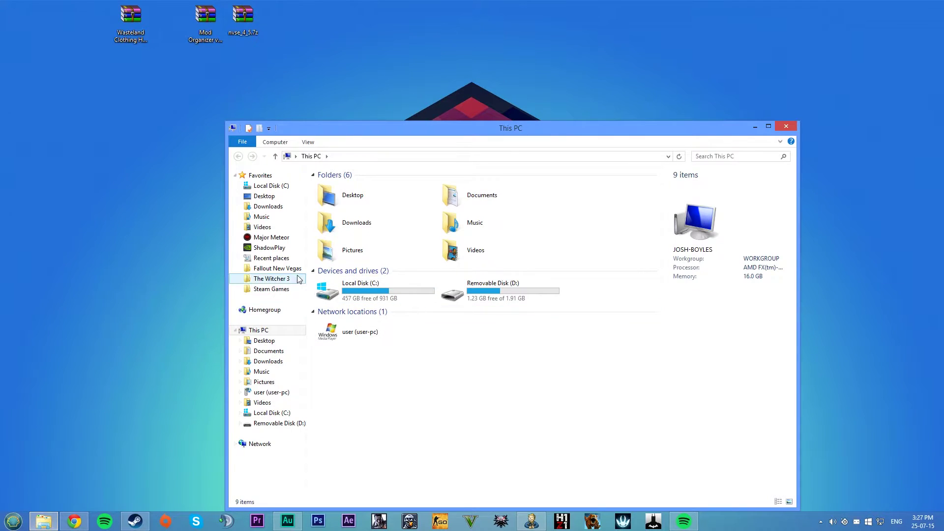
left_click(282, 269)
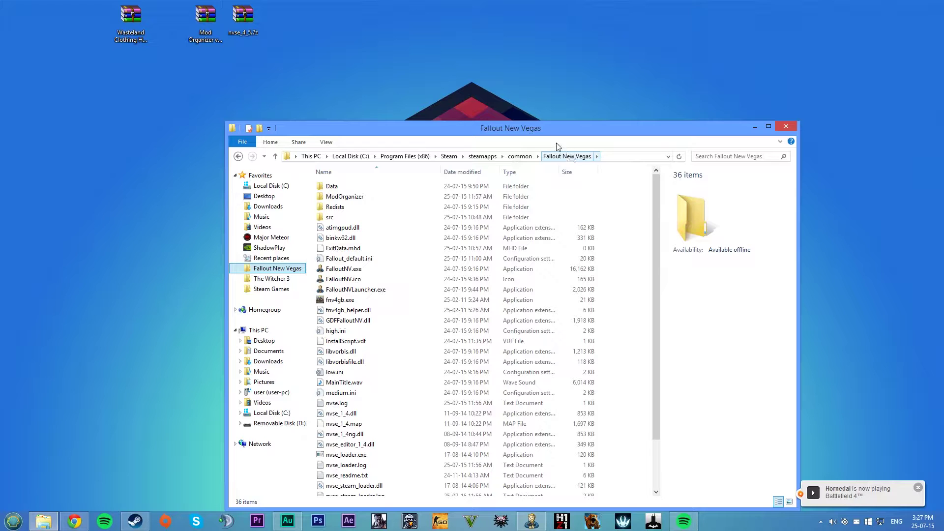
left_click_drag(546, 130, 542, 104)
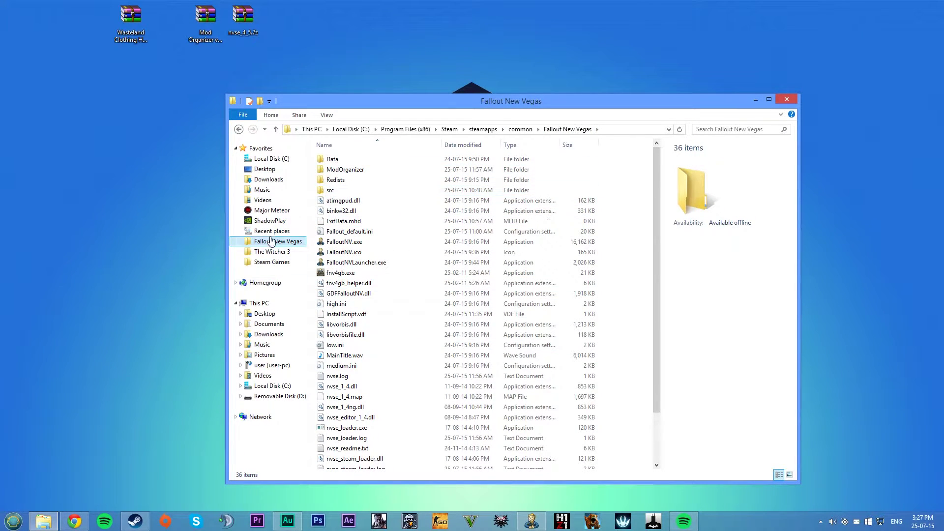
Step: Browse from Local Disk (C:) through Program Files (x86), Steam, steamapps and common to show where the Fallout New Vegas folder is
left_click(274, 385)
key("Return")
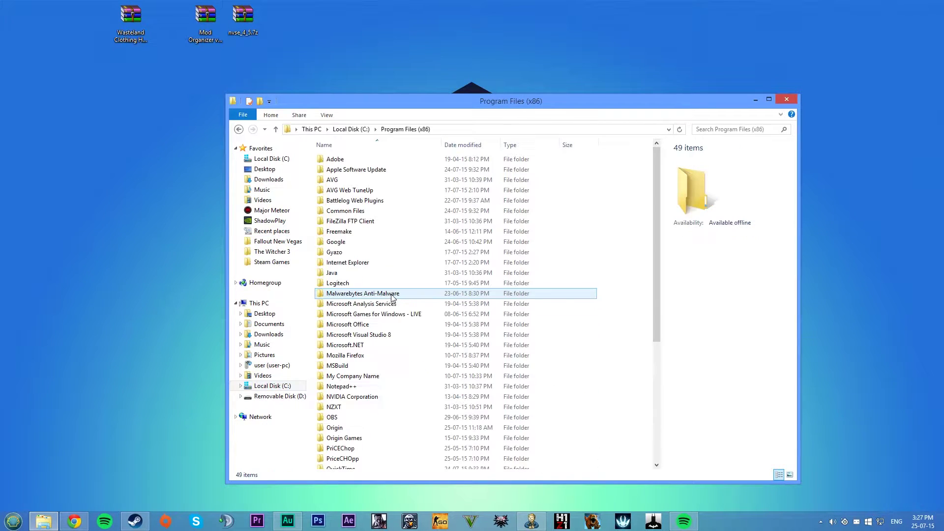
left_click(399, 295)
type("s")
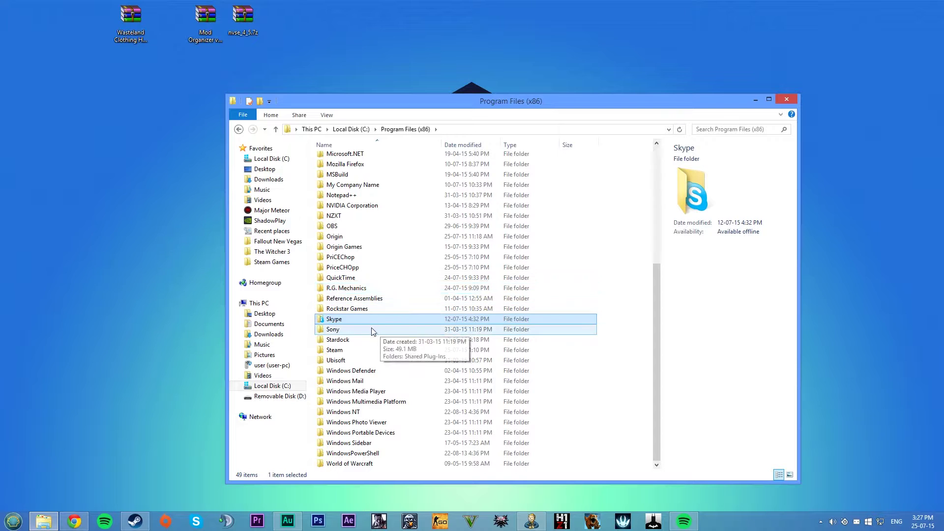
type("team")
key("Return")
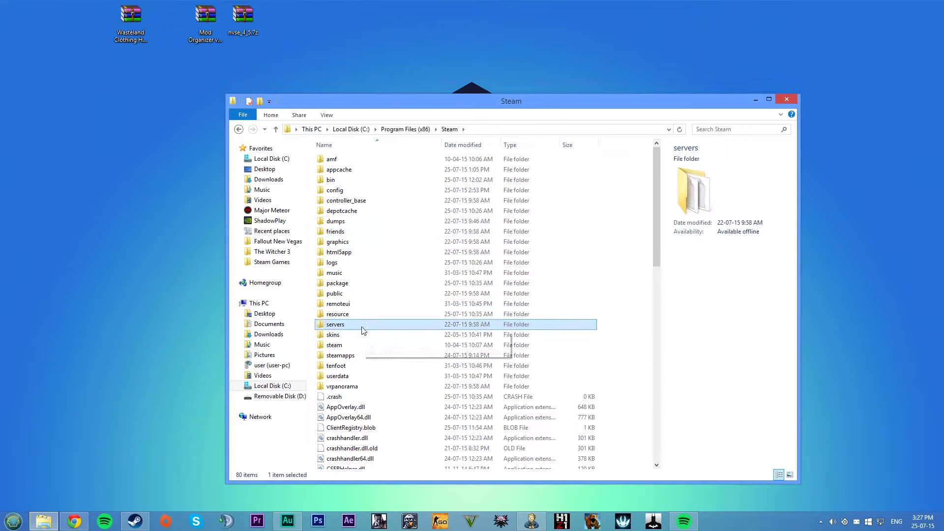
double_click(340, 355)
left_click(354, 162)
double_click(354, 162)
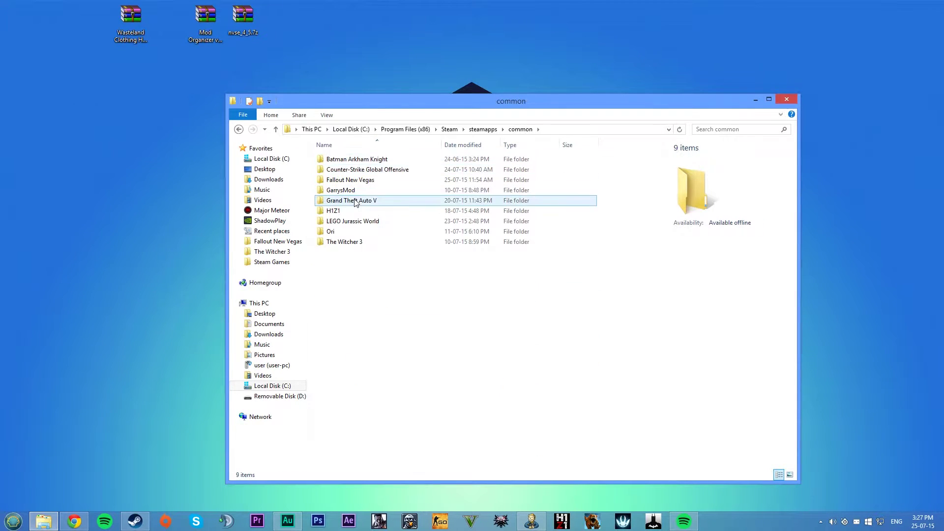
double_click(364, 180)
left_click(275, 130)
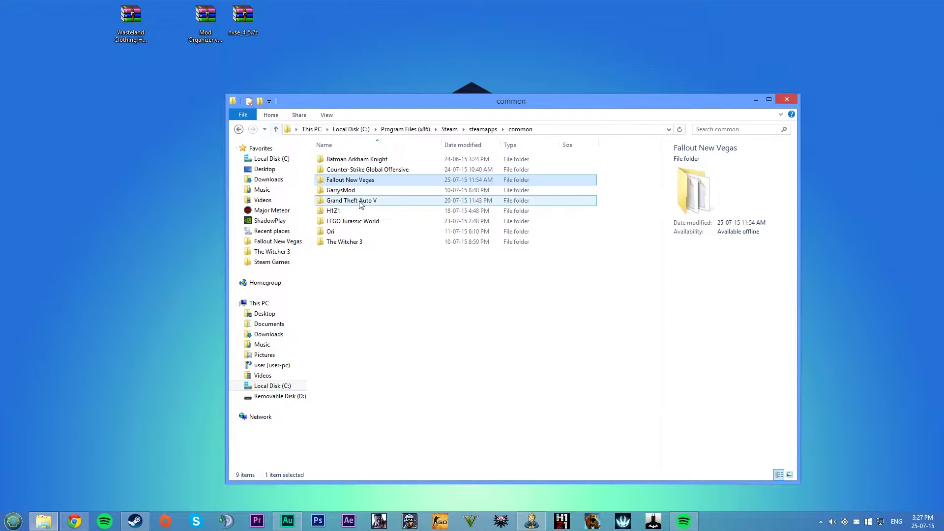
double_click(361, 181)
left_click(276, 130)
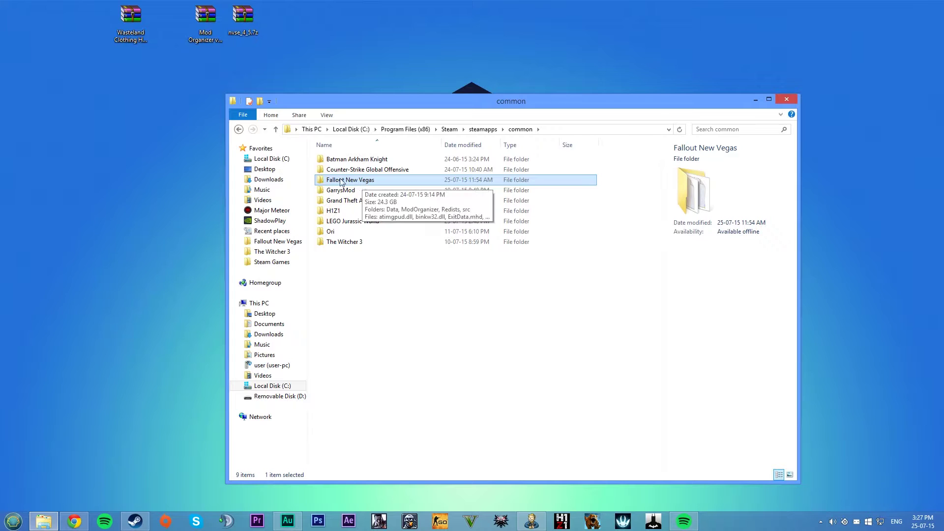
Step: Show how the favorites lead straight to the Fallout New Vegas and The Witcher 3 folders, ending in Fallout New Vegas
left_click(281, 242)
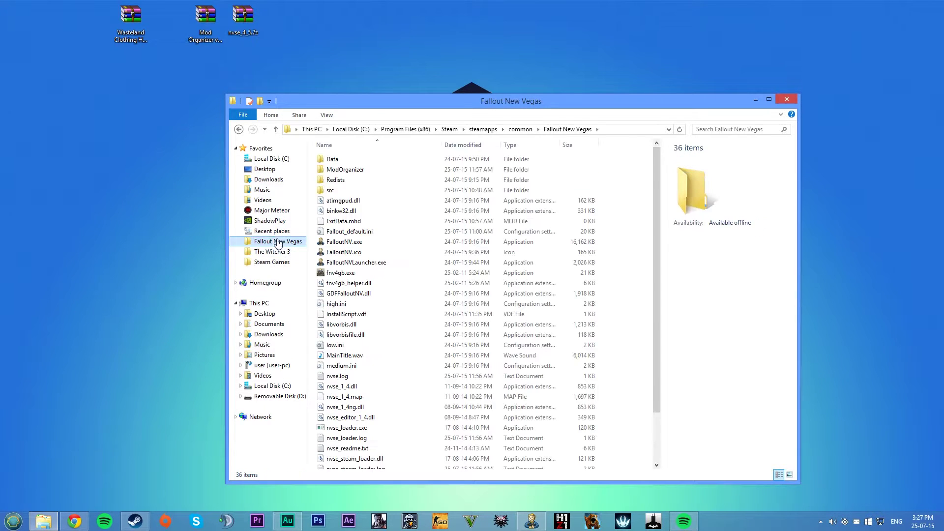
left_click(282, 252)
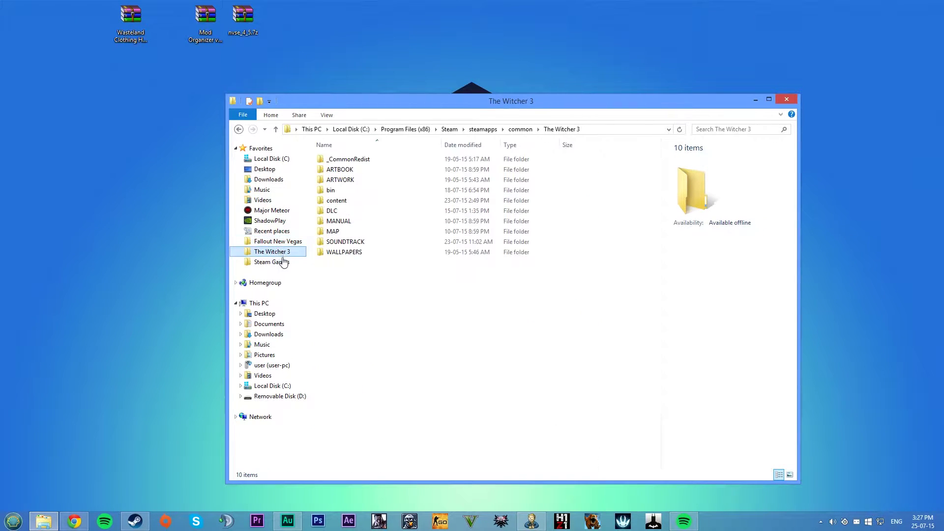
key("alt+Left")
left_click(279, 253)
key("alt+Left")
left_click(283, 253)
key("alt+Left")
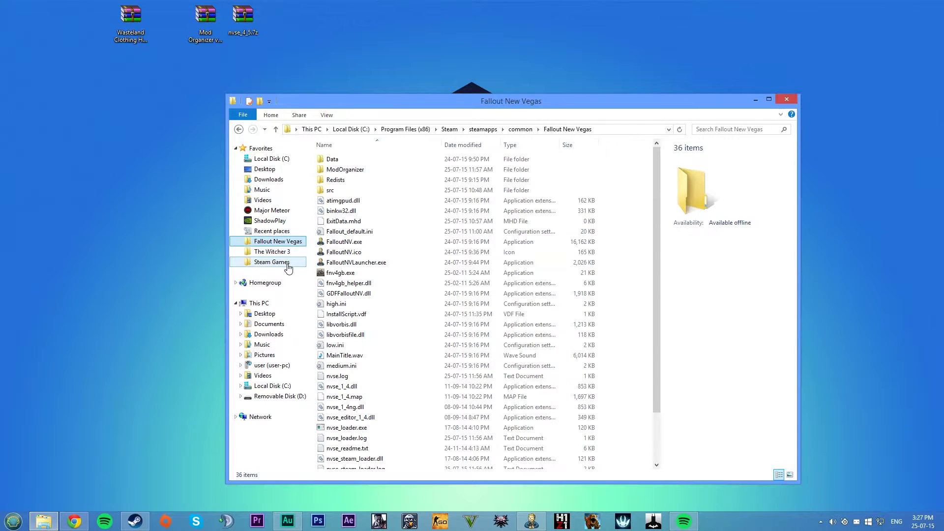
Step: View the contents of the Steam Games favorite folder and return to the Fallout New Vegas folder
left_click(272, 262)
left_click_drag(431, 388, 334, 150)
left_click(502, 359)
key("alt+Left")
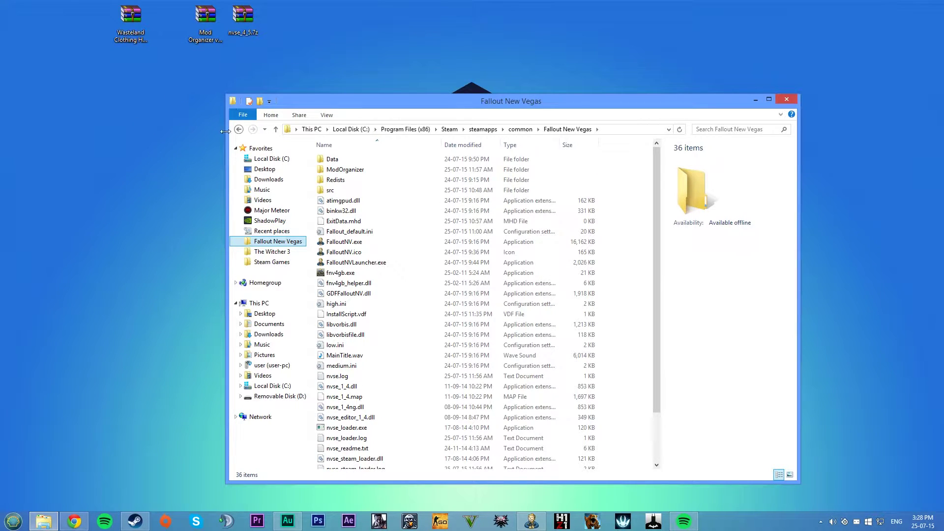
Step: Switch to Chrome to view the video's mod list and the DYNAMO ENB page on Nexus Mods, and put the browser away
left_click(76, 522)
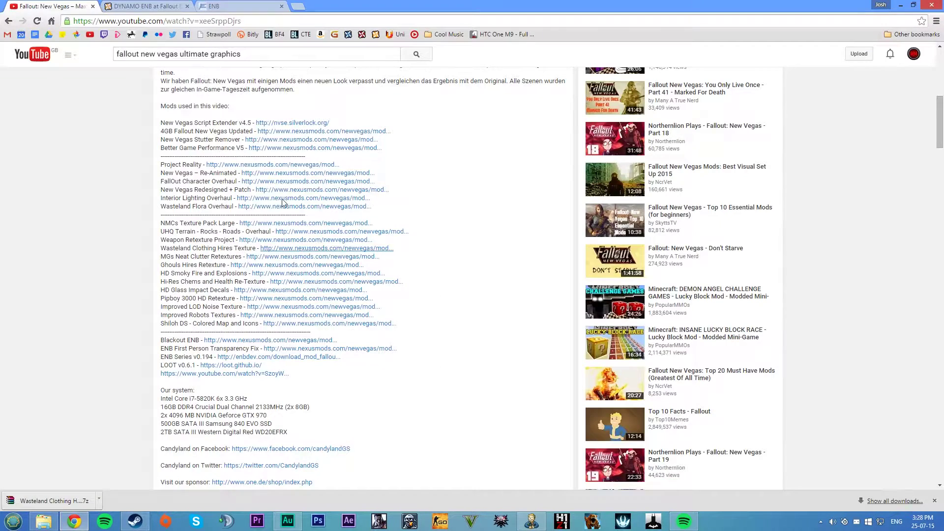
left_click(148, 6)
mouse_move(481, 88)
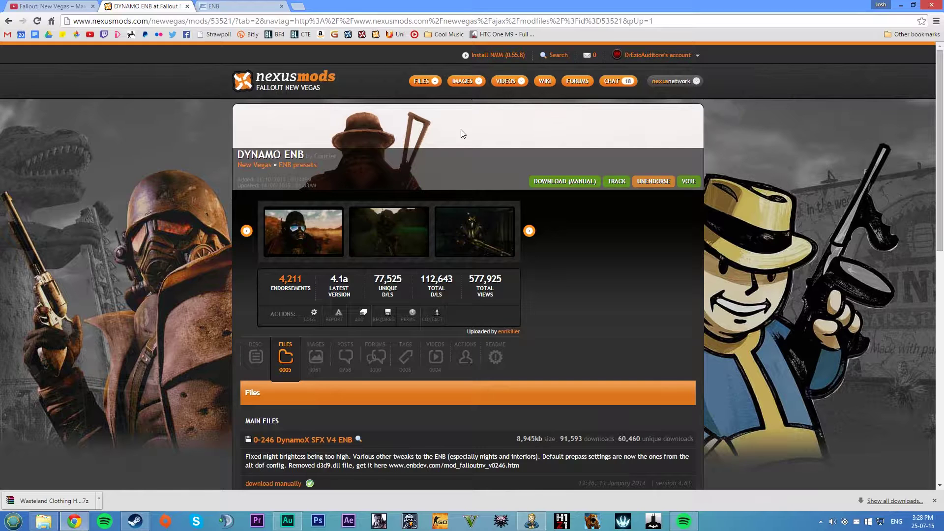
left_click(81, 6)
left_click(901, 5)
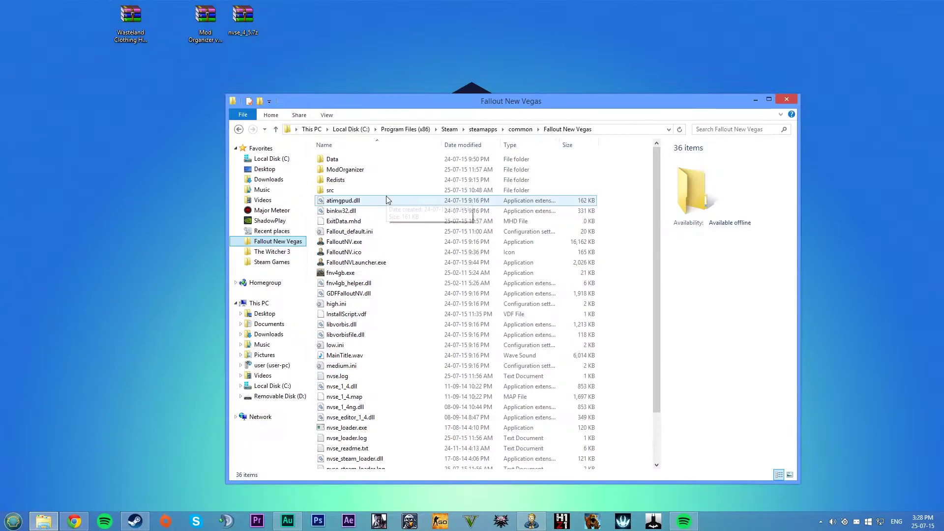
Step: Open the Mod Organizer page on Skyrim Nexus Mods in a new browser tab and read its description
left_click(210, 35)
key("alt+Tab")
key("ctrl+t")
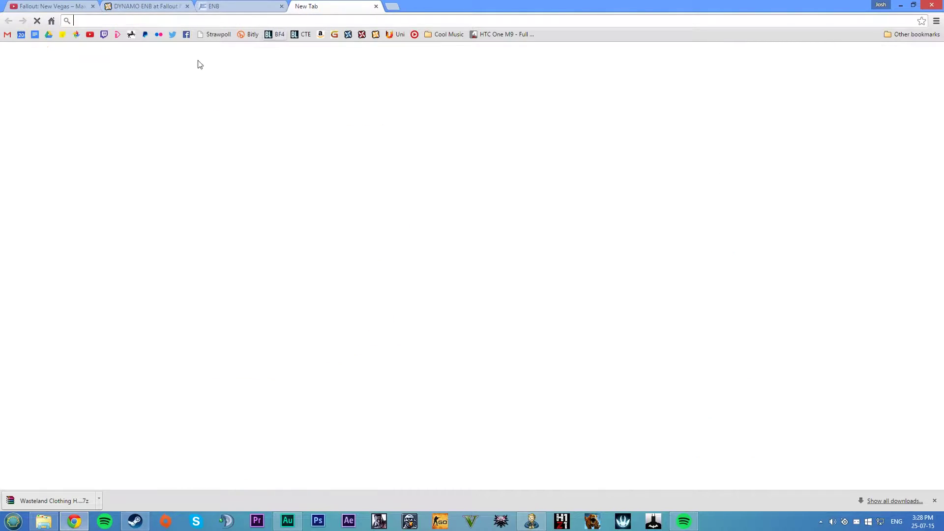
left_click(349, 35)
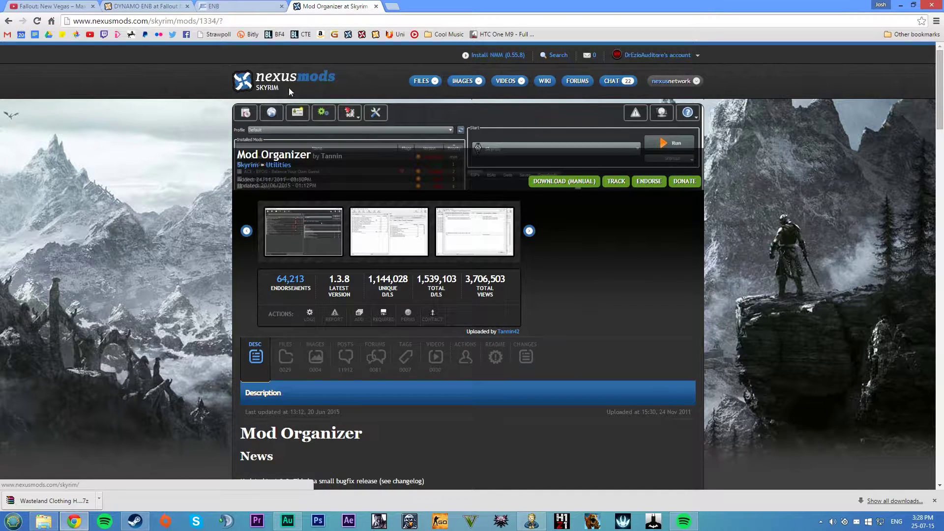
scroll(300, 134, "down", 5)
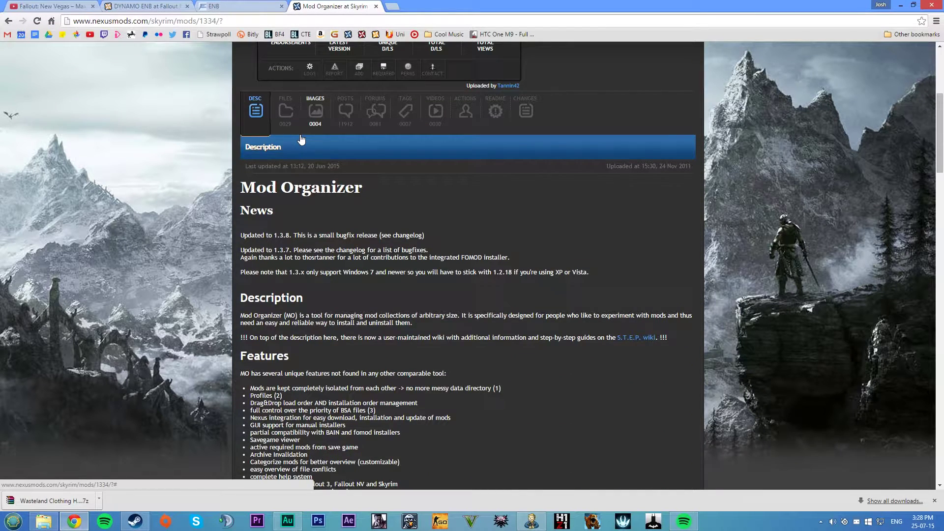
scroll(316, 183, "down", 1)
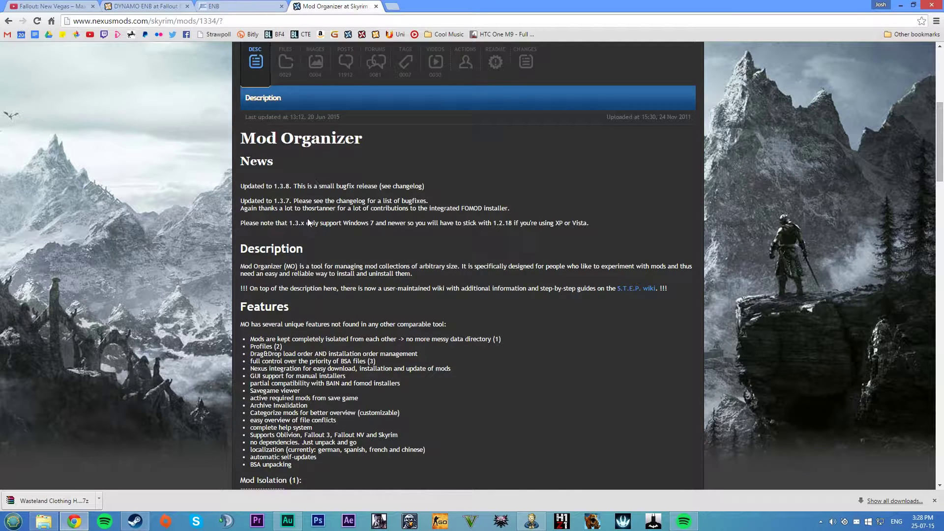
Step: Show the files available for Mod Organizer on its Nexus Mods page, and put the browser away
left_click(44, 521)
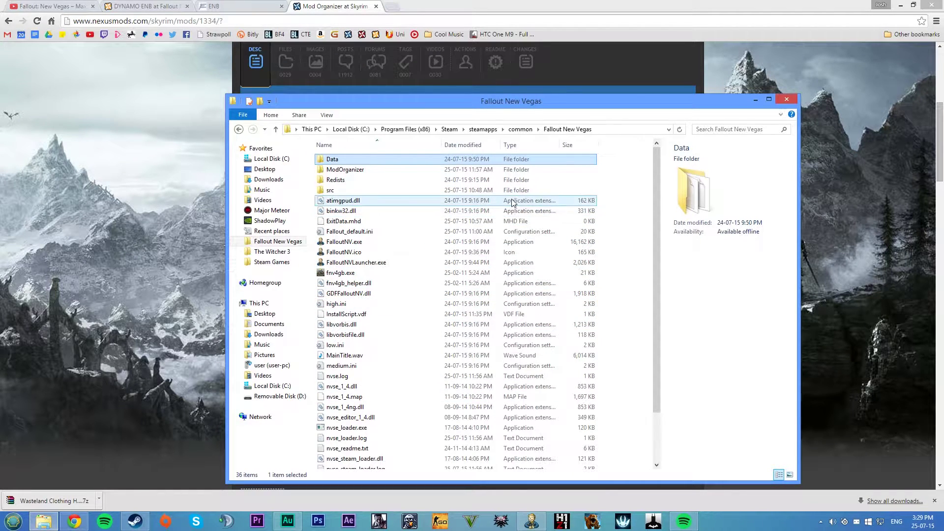
left_click(573, 4)
scroll(335, 279, "up", 5)
left_click(285, 307)
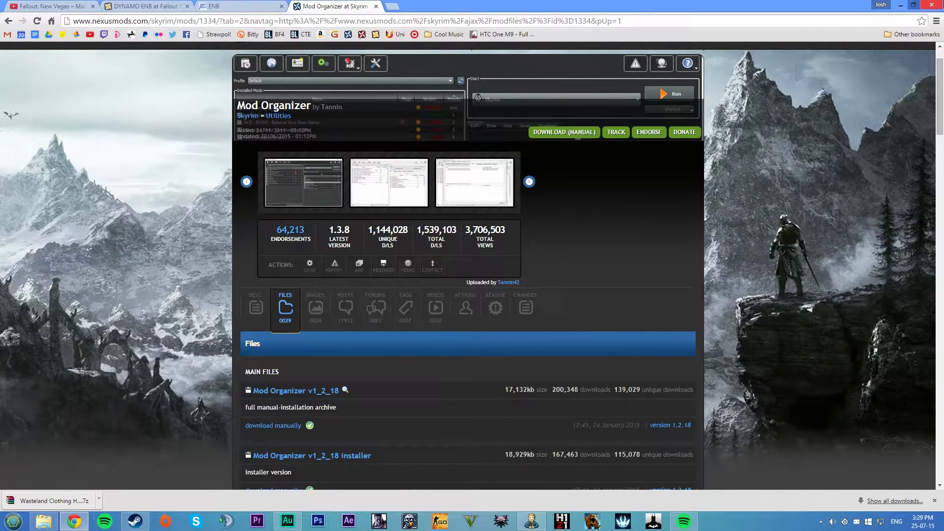
left_click(901, 5)
Step: Open the downloaded Mod Organizer v1_2_18 archive, inspect its ModOrganizer folder and return to the archive's top level
double_click(221, 37)
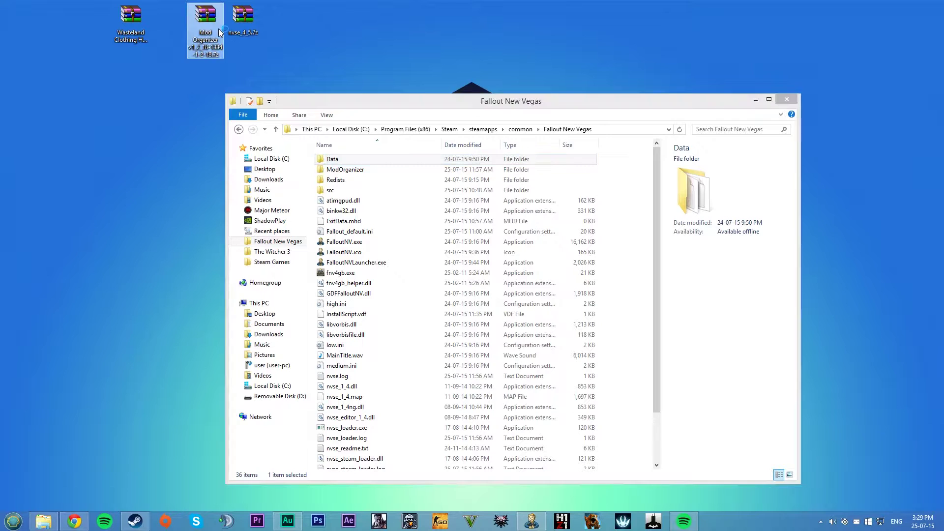
double_click(485, 196)
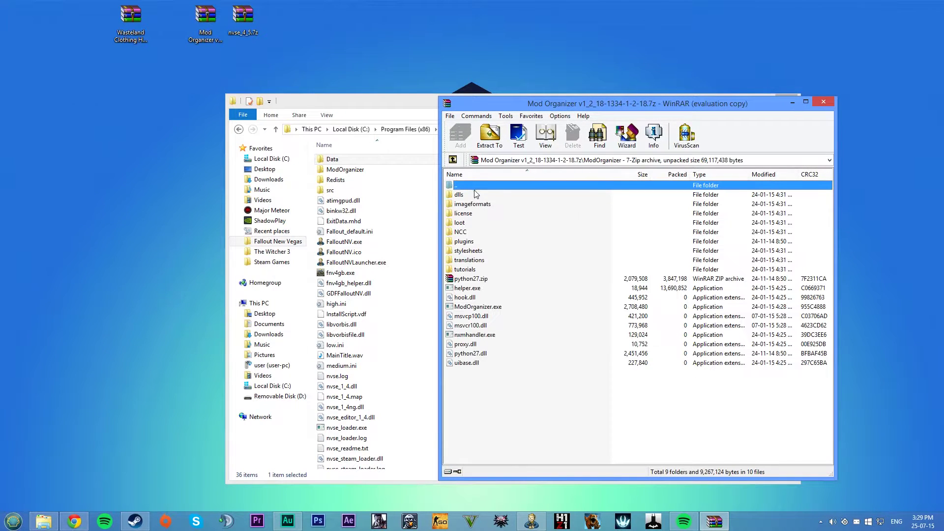
left_click(700, 301)
double_click(475, 186)
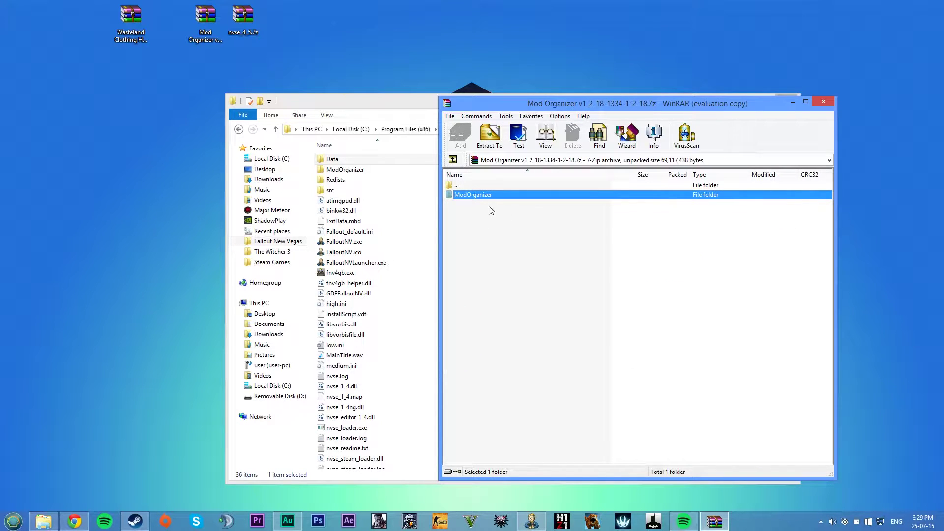
Step: Show the archive's ModOrganizer folder beside the Fallout New Vegas game folder, and close the archive
left_click(366, 109)
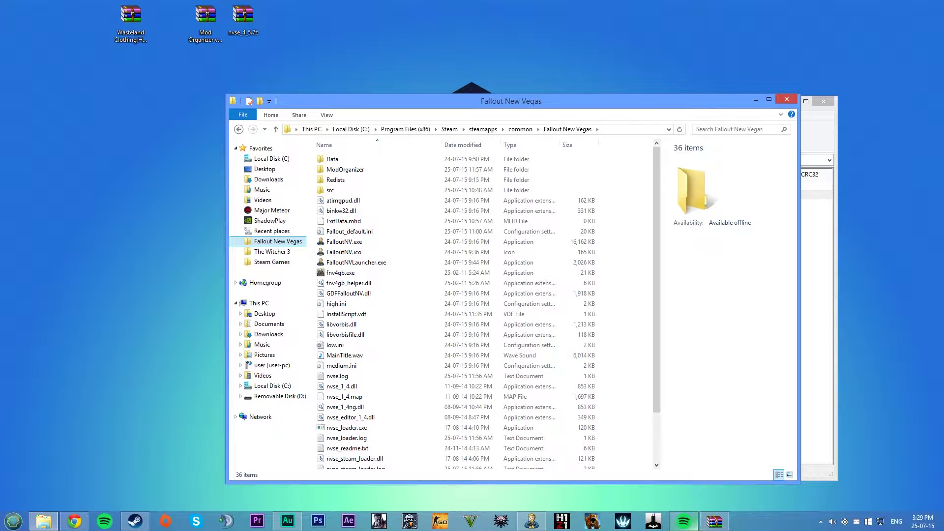
left_click(714, 522)
left_click_drag(574, 103, 674, 100)
left_click_drag(589, 194, 693, 236)
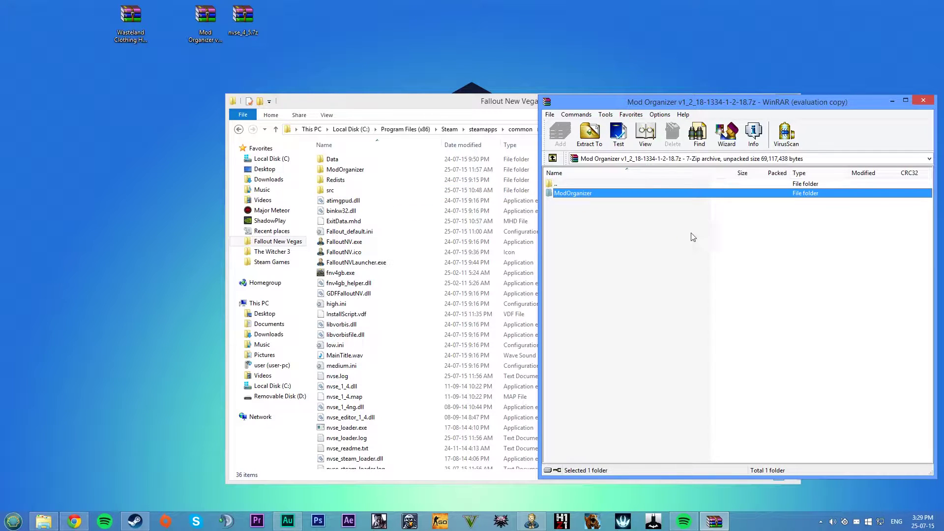
left_click(923, 100)
Step: Run ModOrganizer.exe from the ModOrganizer folder inside the Fallout New Vegas folder
double_click(344, 169)
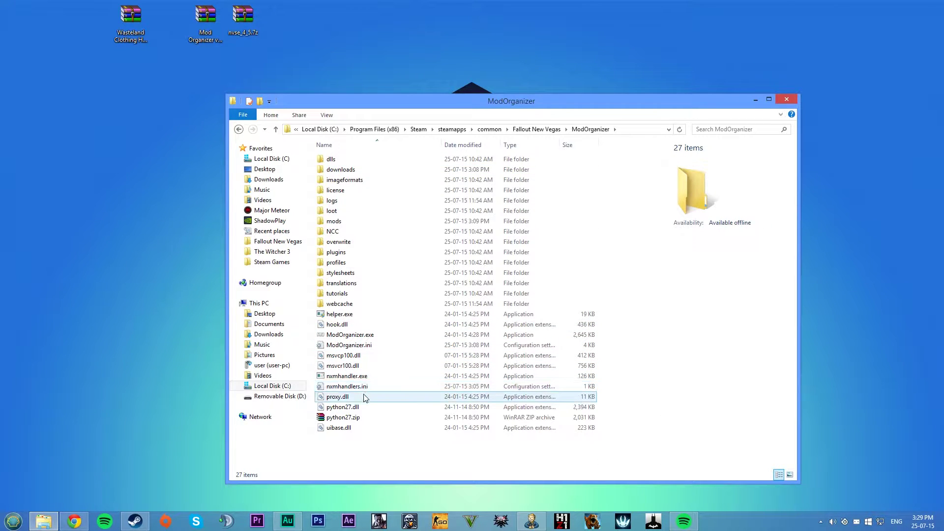
left_click(349, 337)
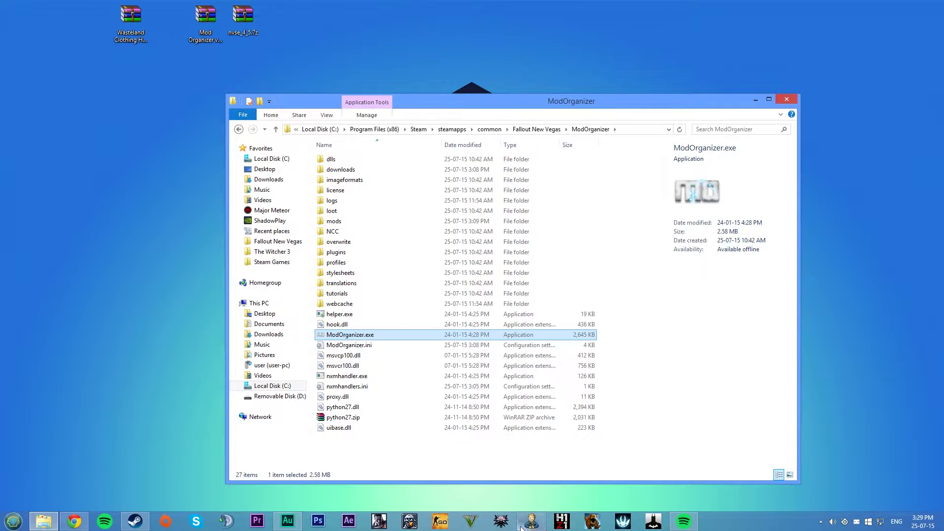
double_click(359, 335)
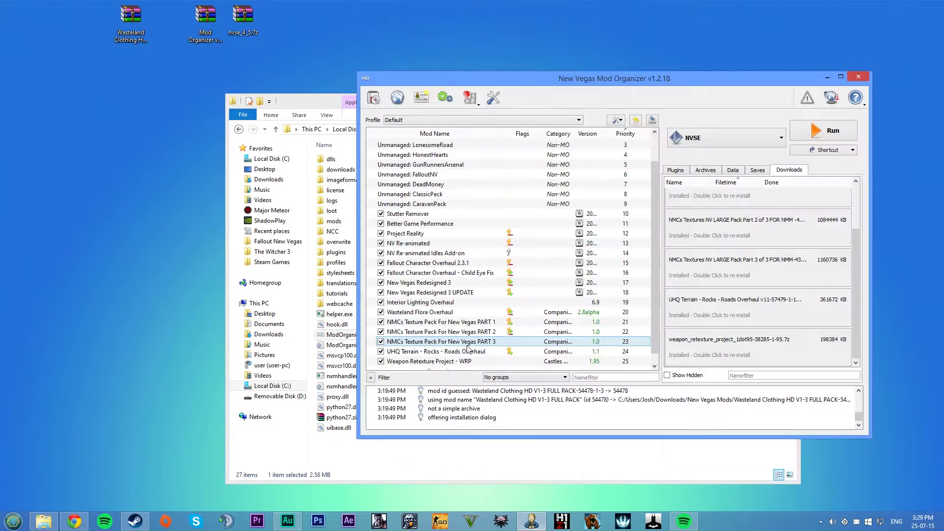
Step: Reposition the Mod Organizer window and highlight the unmanaged entries from LonesomeRoad to CaravanPack in the mod list
left_click_drag(614, 78, 485, 65)
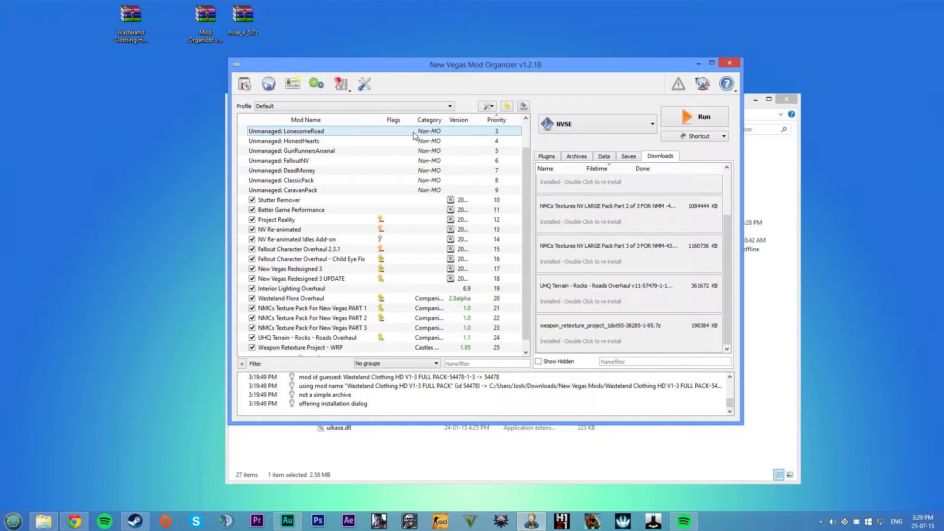
left_click_drag(726, 240, 729, 185)
left_click(321, 132)
left_click(325, 190, "shift")
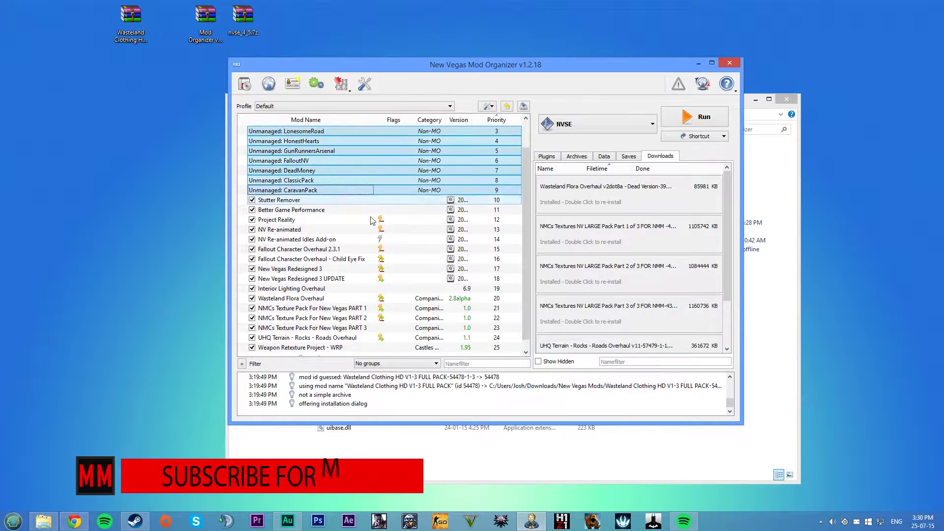
left_click(338, 199)
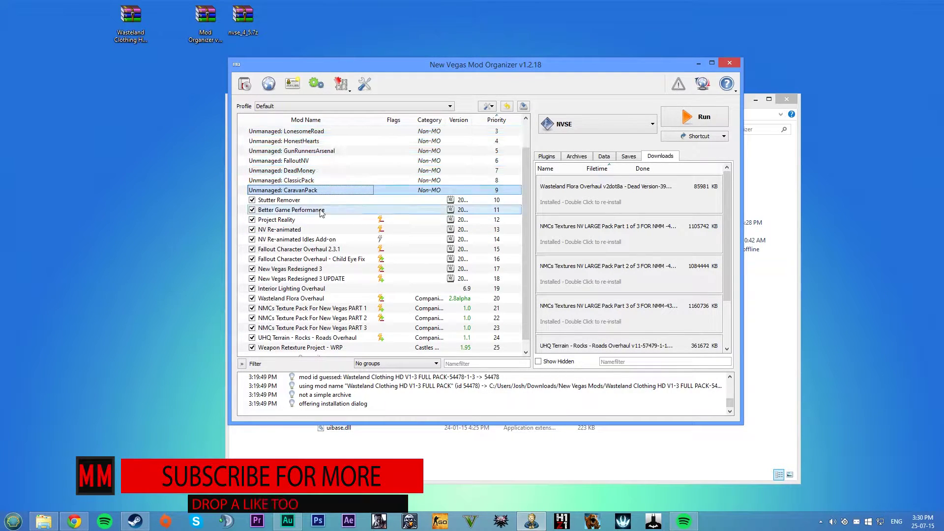
Step: Look through the mod list, from Weapon Retexture Project - WRP back up to the unmanaged entries
scroll(323, 352, "down", 1)
left_click(326, 338)
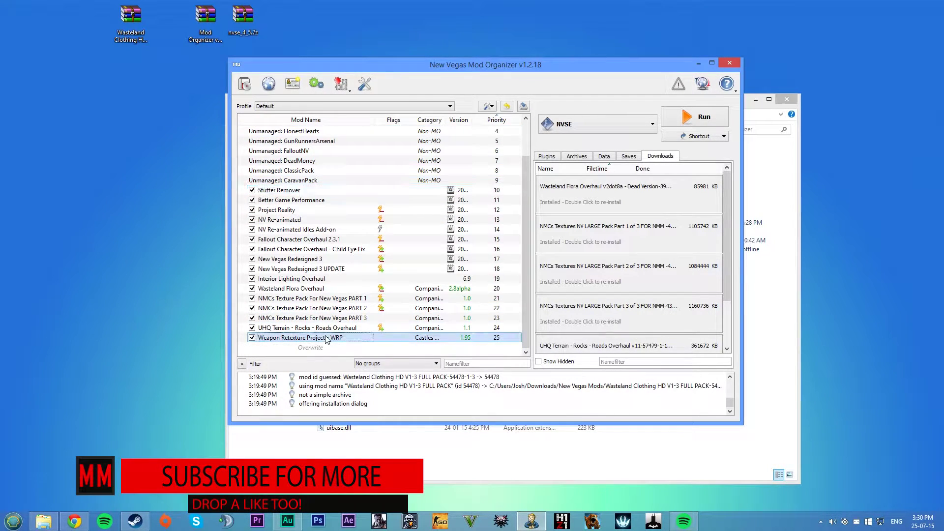
left_click(298, 191)
scroll(306, 195, "up", 2)
left_click(313, 181)
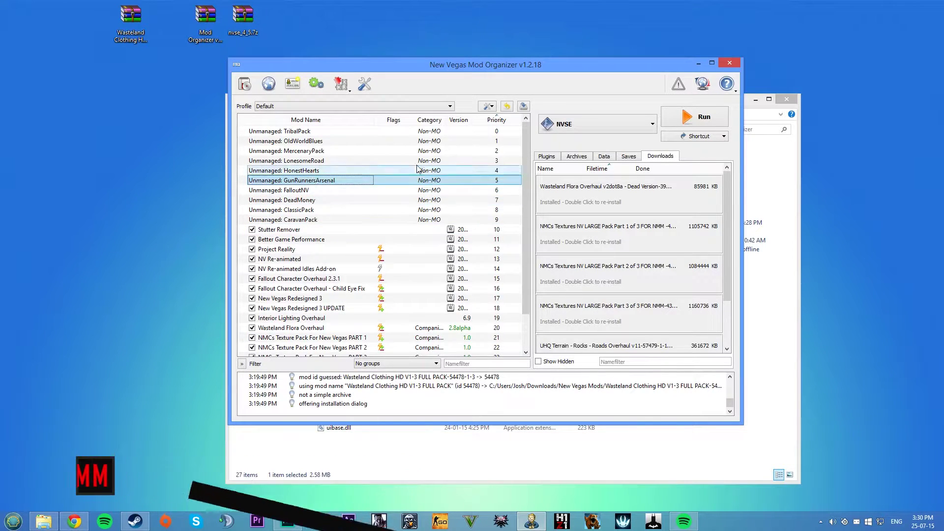
Step: Show the plugin list and the available executables, keeping NVSE as the one to run
left_click(550, 156)
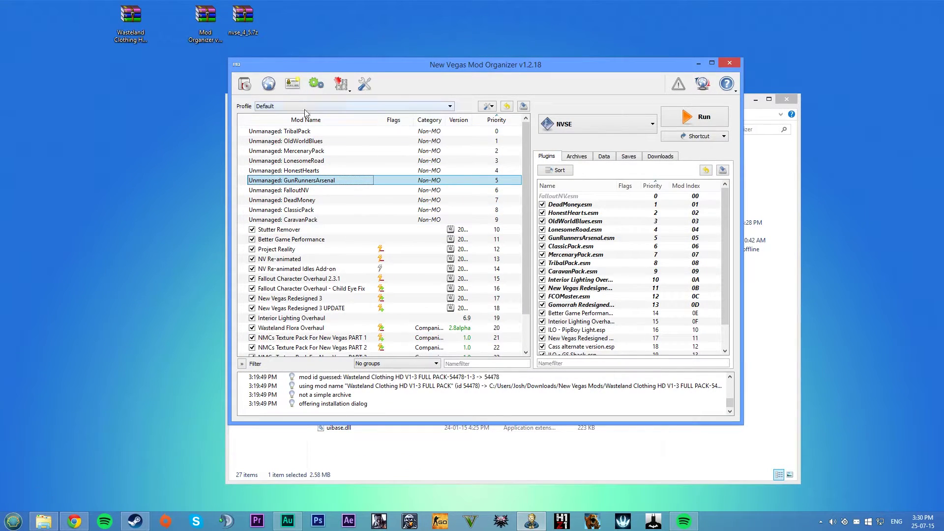
left_click(618, 130)
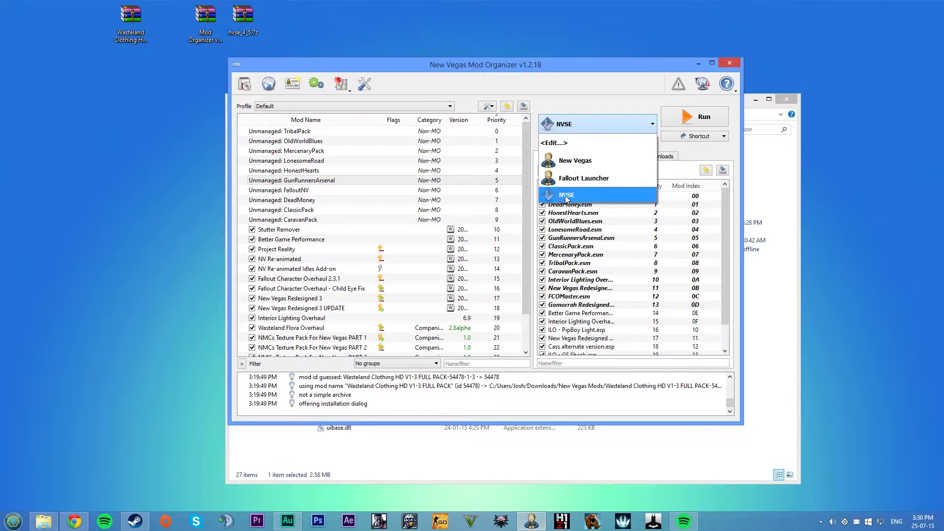
left_click(601, 129)
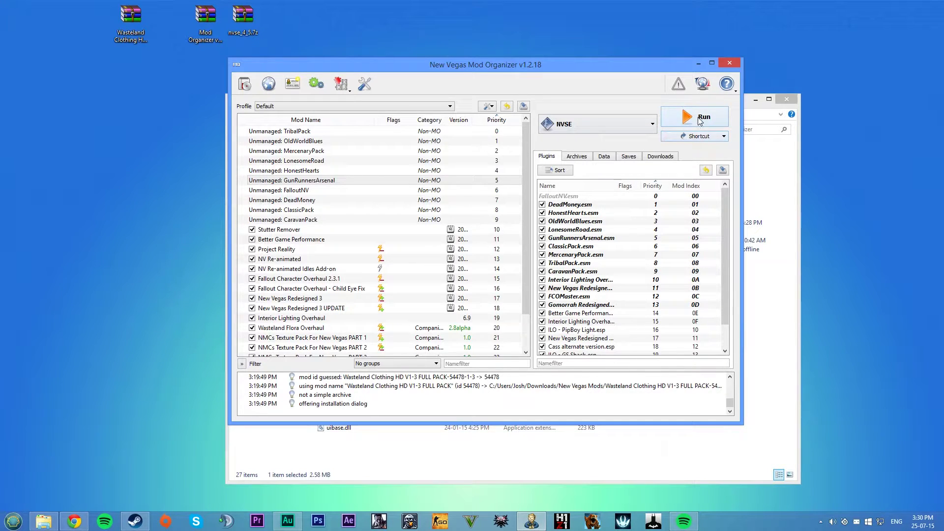
left_click(404, 233)
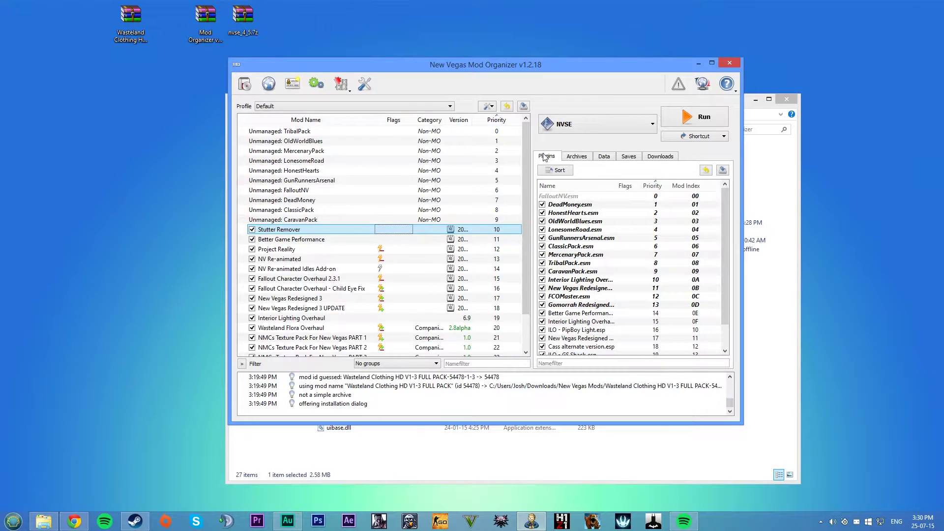
Step: Look through the plugins and downloads lists, and return to the plugins beside the mod list
scroll(583, 273, "down", 1)
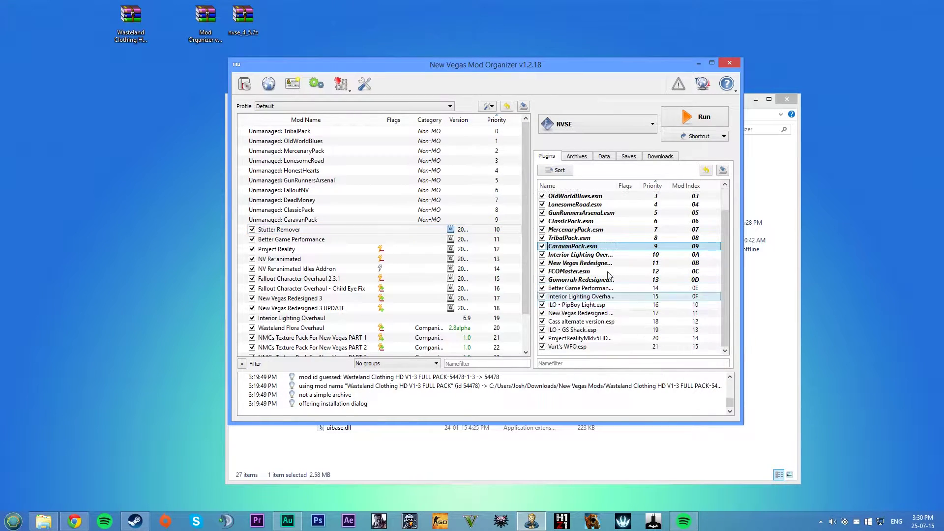
left_click(672, 156)
scroll(639, 214, "up", 1)
scroll(619, 209, "down", 1)
scroll(600, 205, "up", 1)
left_click(546, 157)
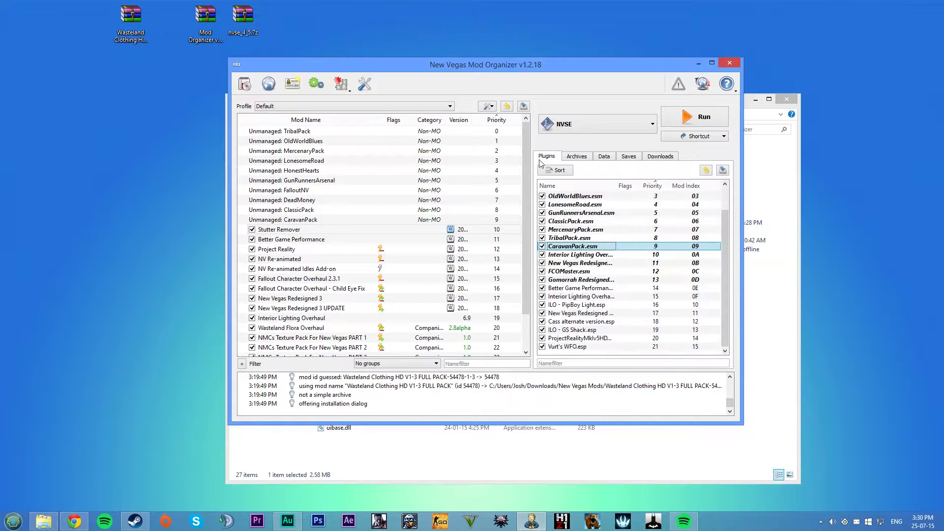
left_click(320, 209)
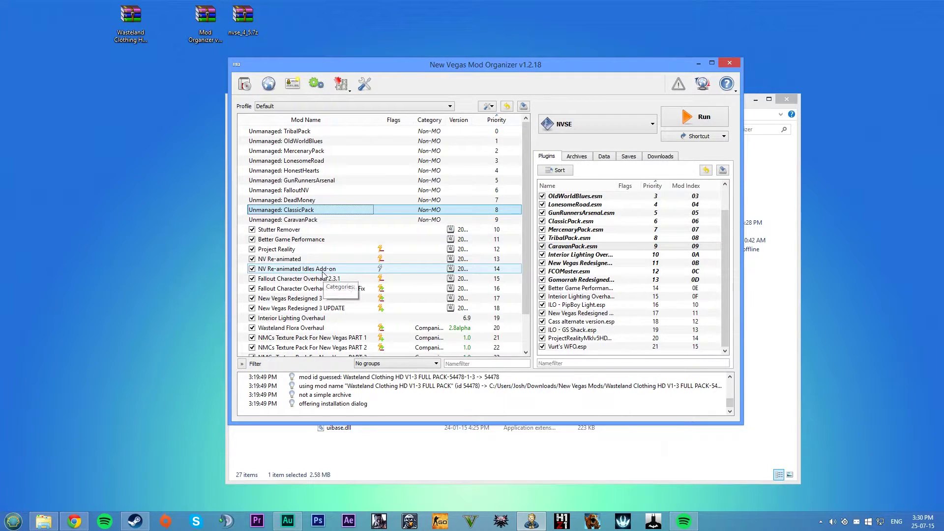
Step: Switch to Chrome, review the mods listed in the Fallout: New Vegas YouTube video's description, and return to Mod Organizer
left_click(84, 525)
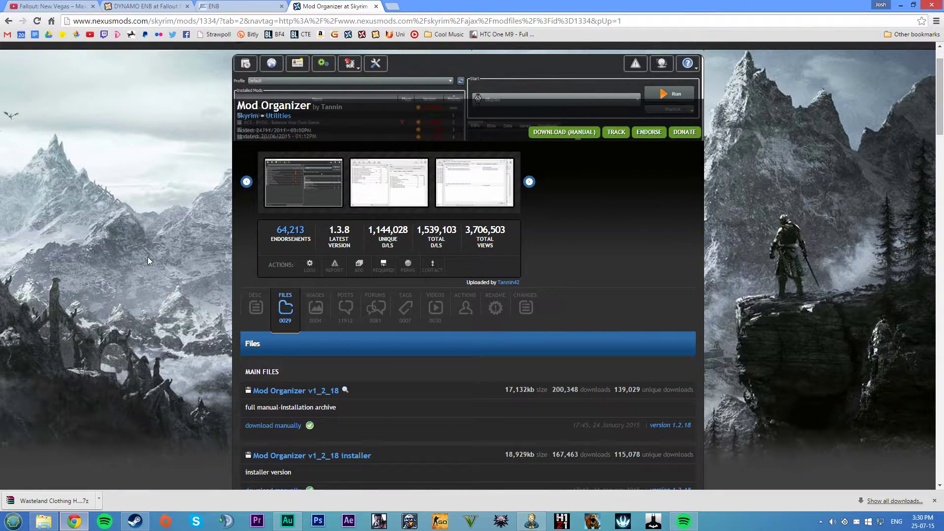
left_click(141, 5)
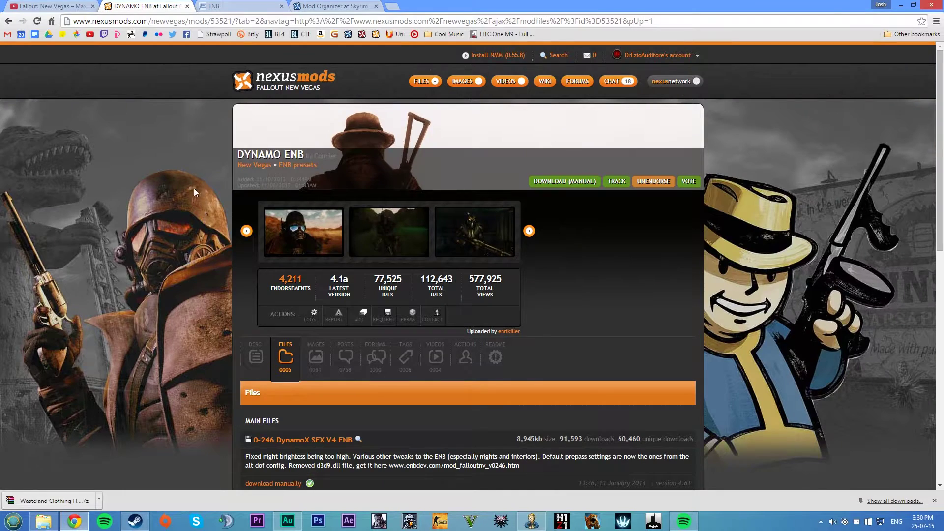
left_click(85, 6)
scroll(204, 218, "up", 8)
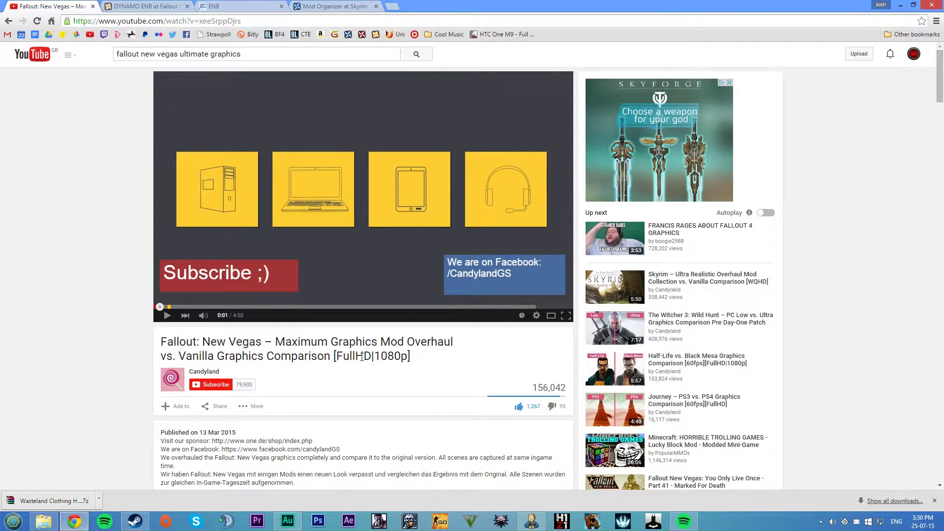
scroll(298, 336, "down", 6)
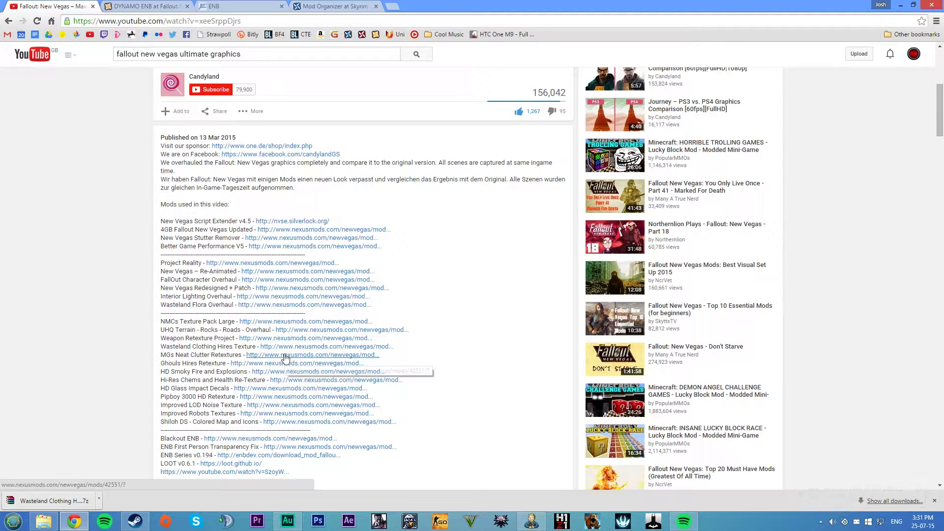
left_click(880, 5)
left_click(826, 5)
left_click(900, 5)
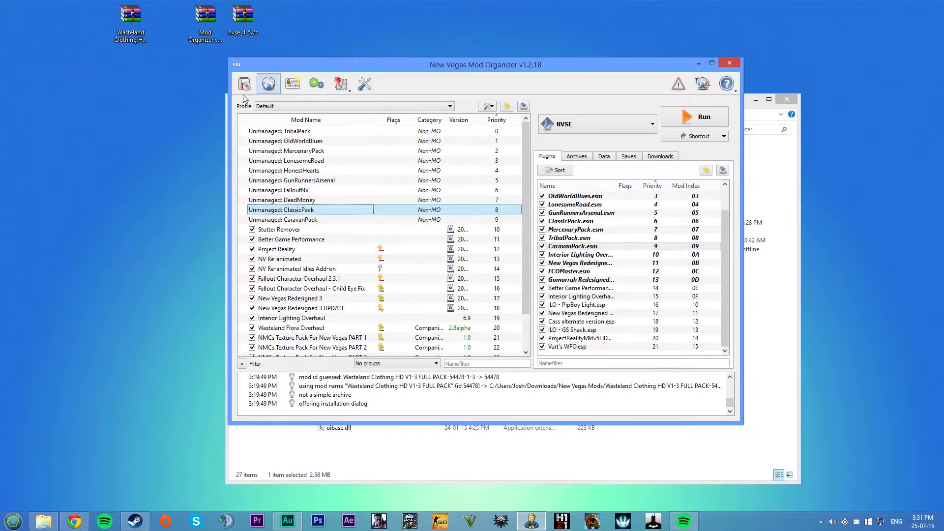
Step: Switch to Chrome and open the MGs Neat Clutter Retextures page linked in the YouTube video's description
left_click(74, 521)
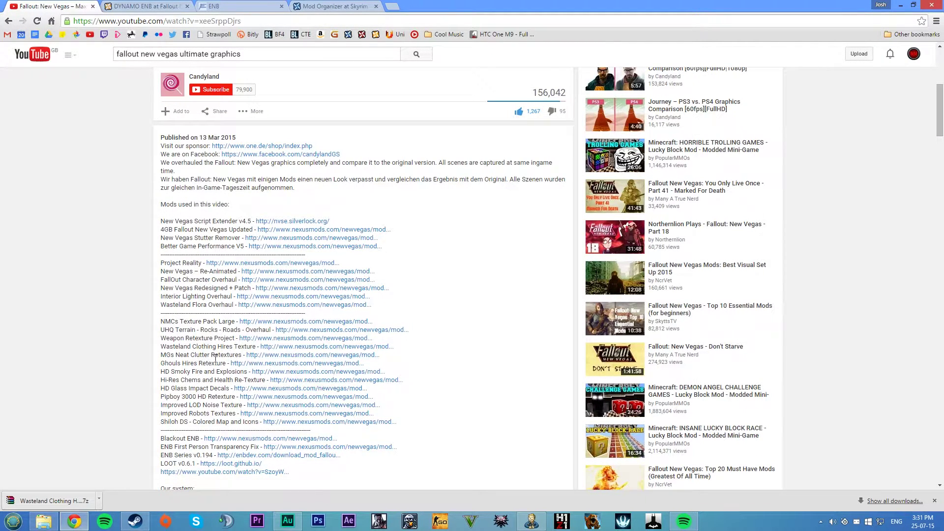
left_click_drag(239, 356, 221, 347)
left_click(233, 357)
left_click(269, 357)
scroll(295, 312, "down", 3)
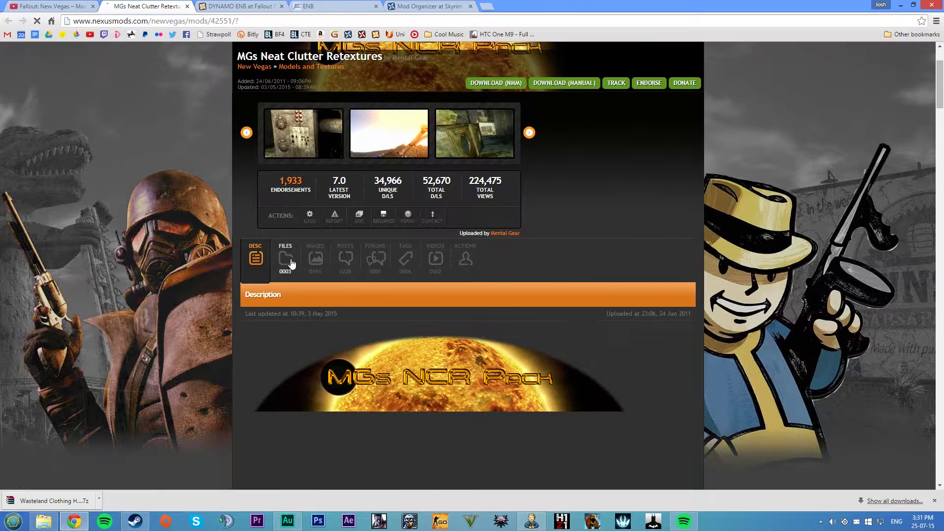
scroll(310, 305, "down", 5)
scroll(307, 300, "up", 8)
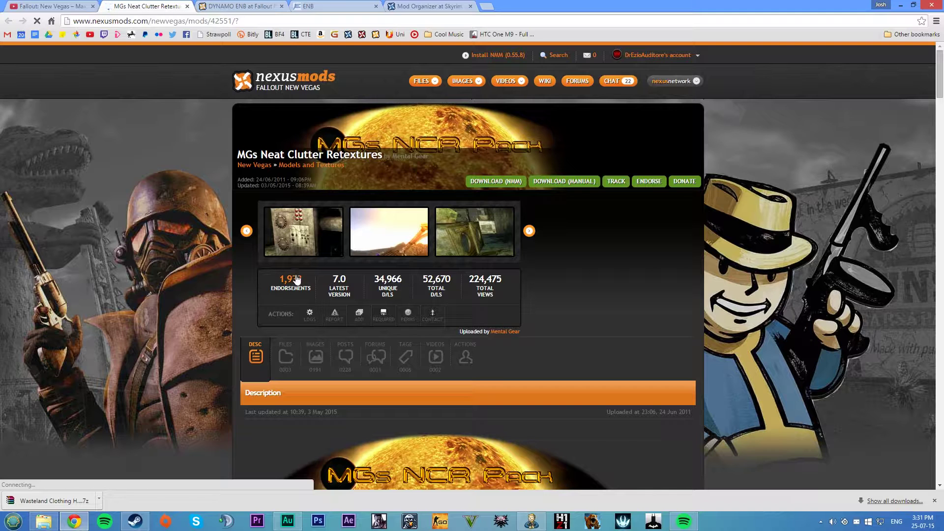
Step: Download MGs NCR Pack 7 with the manager from the mod's files, allowing ModOrganizer.exe to run
left_click(286, 355)
scroll(418, 377, "down", 4)
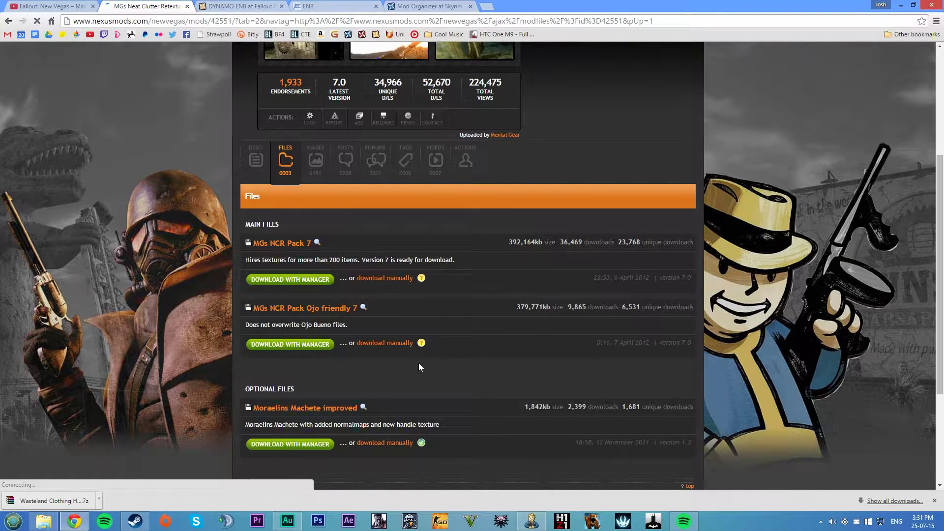
scroll(478, 317, "up", 2)
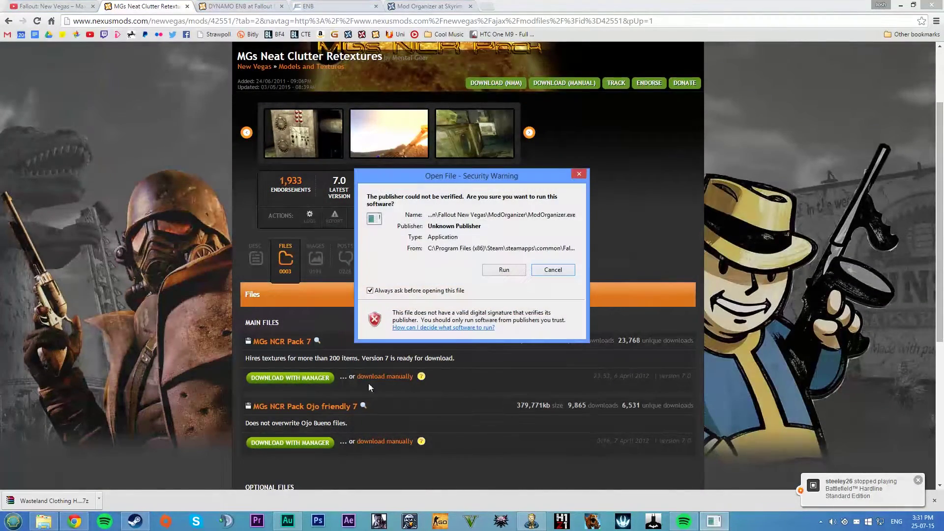
left_click(509, 270)
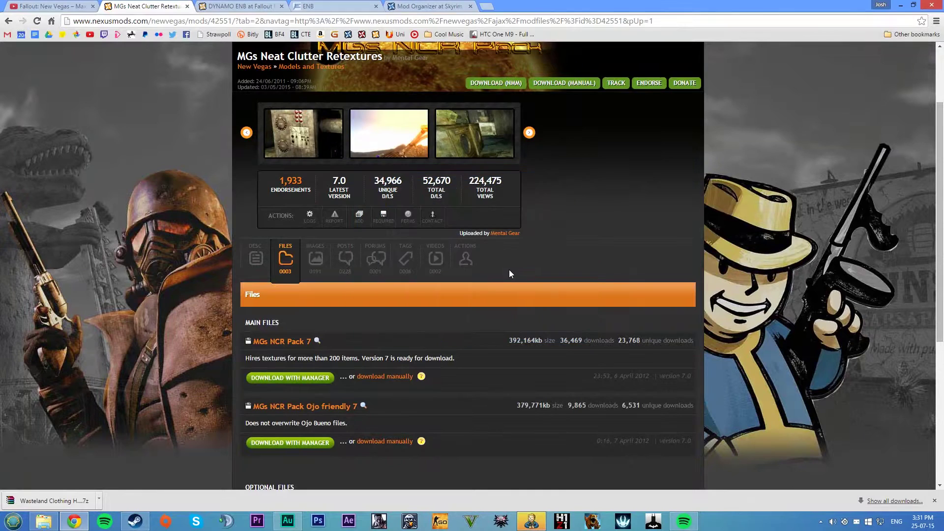
Step: Switch to Mod Organizer, show the MGs NCR Pack 7 download, and clear away the browser and folder windows behind it
left_click(531, 520)
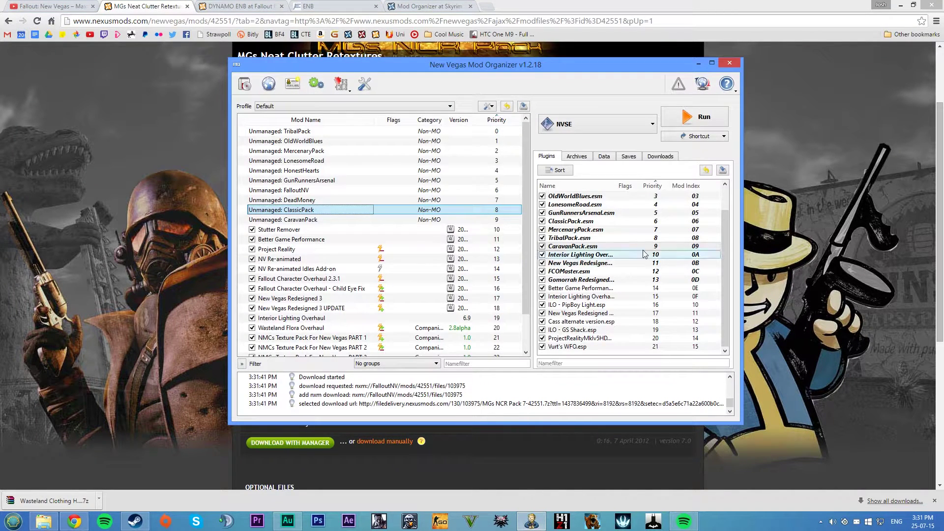
left_click(660, 156)
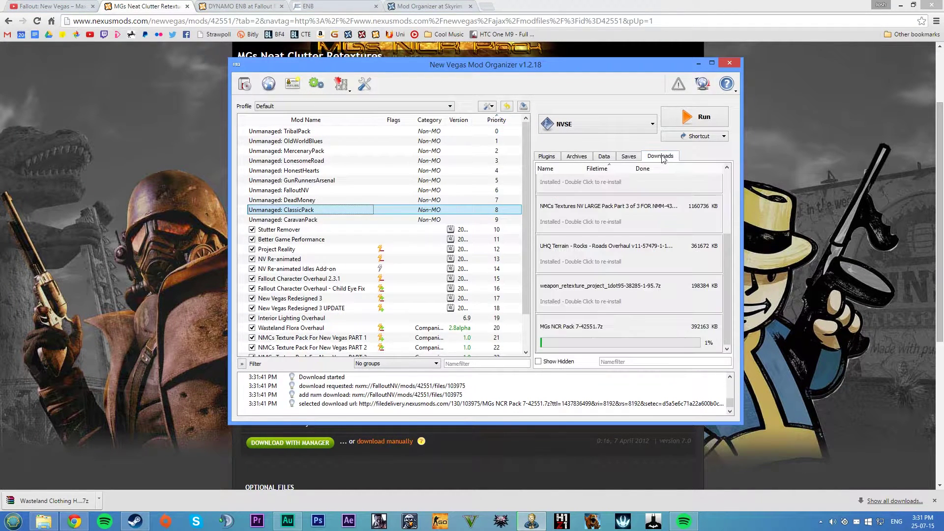
left_click(901, 5)
left_click(787, 99)
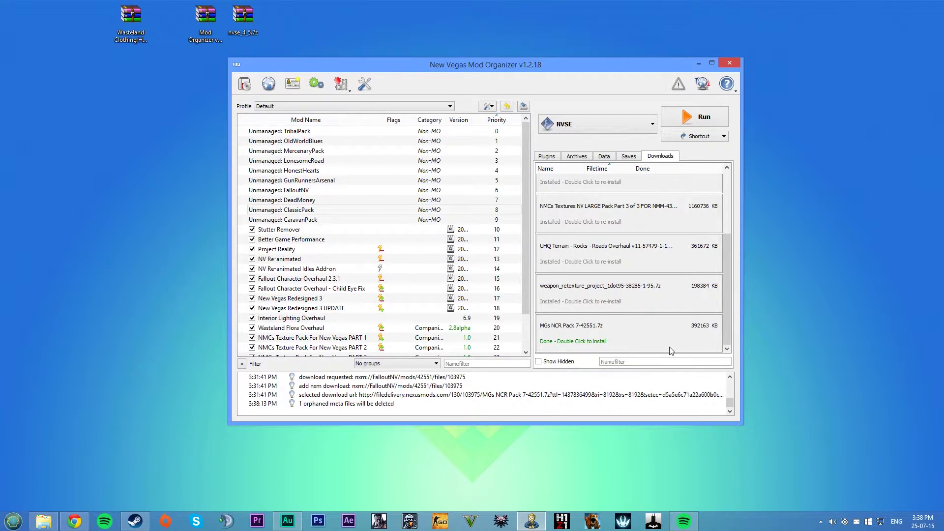
Step: Install the downloaded MGs NCR Pack 7 under the name MGs Neat Clutter Retextures and enable it in the mod list
double_click(597, 340)
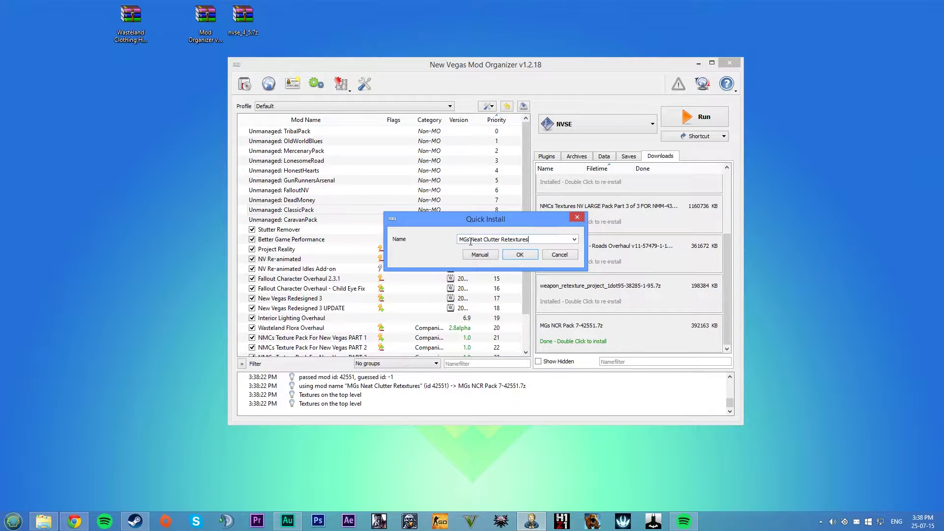
triple_click(529, 240)
left_click(536, 239)
left_click(520, 254)
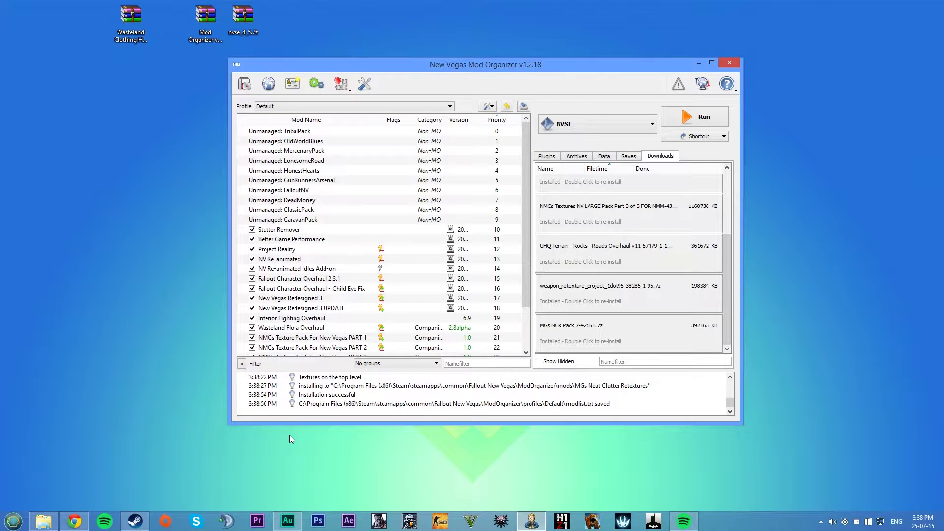
left_click_drag(529, 256, 526, 302)
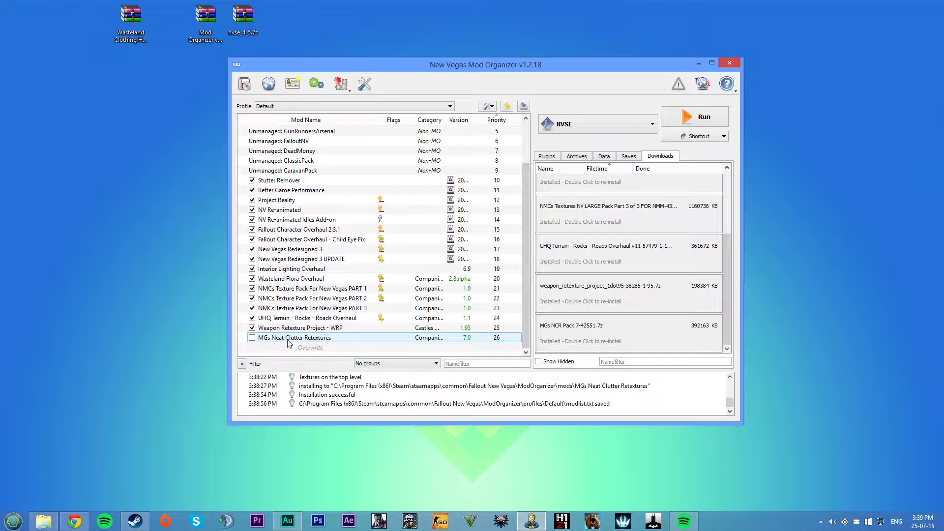
left_click(252, 338)
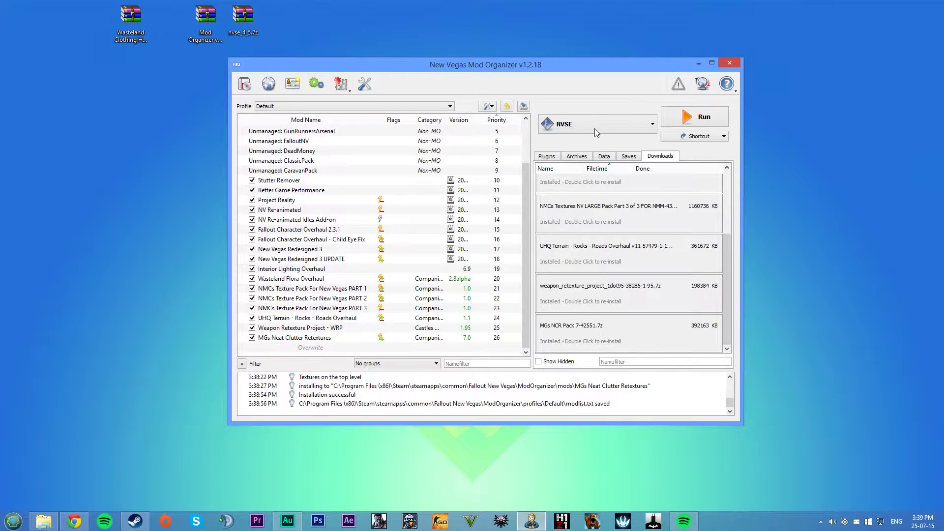
Step: Check the plugin list down to Vurt's WFO.esp and highlight MGs Neat Clutter Retextures, Weapon Retexture Project and Better Game Performance in the mod list
left_click(547, 156)
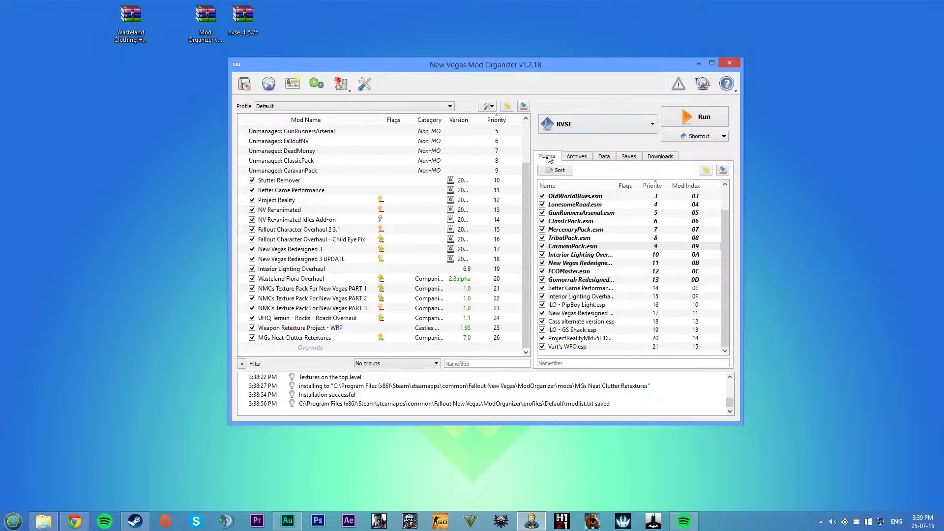
left_click(610, 348)
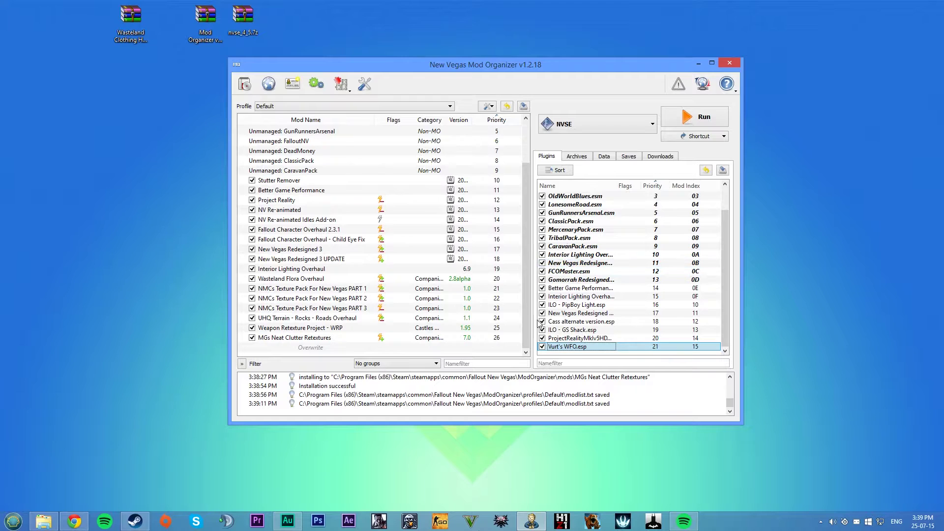
left_click(300, 338)
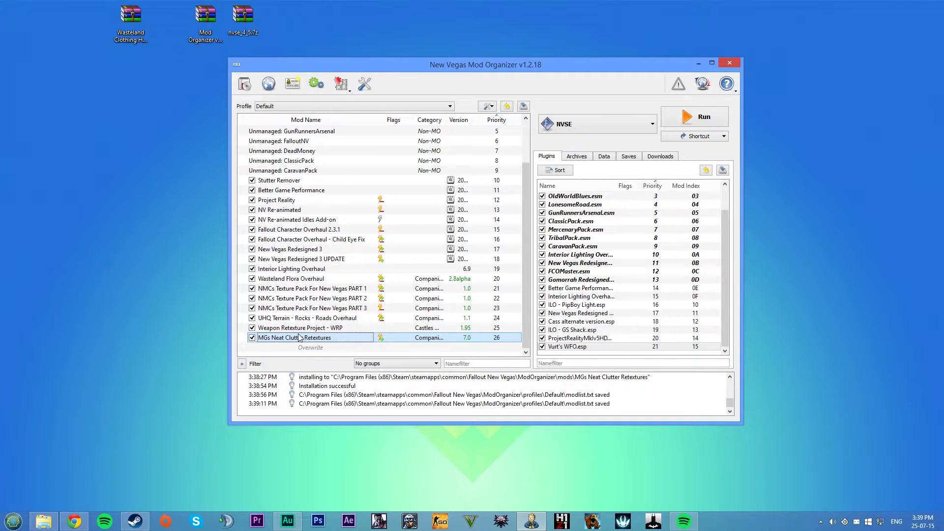
key("shift+Up")
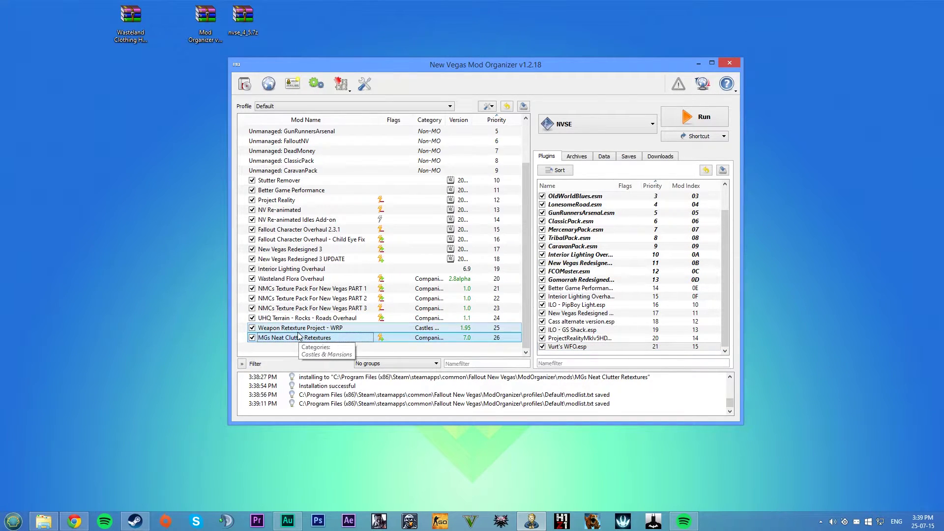
left_click(299, 337)
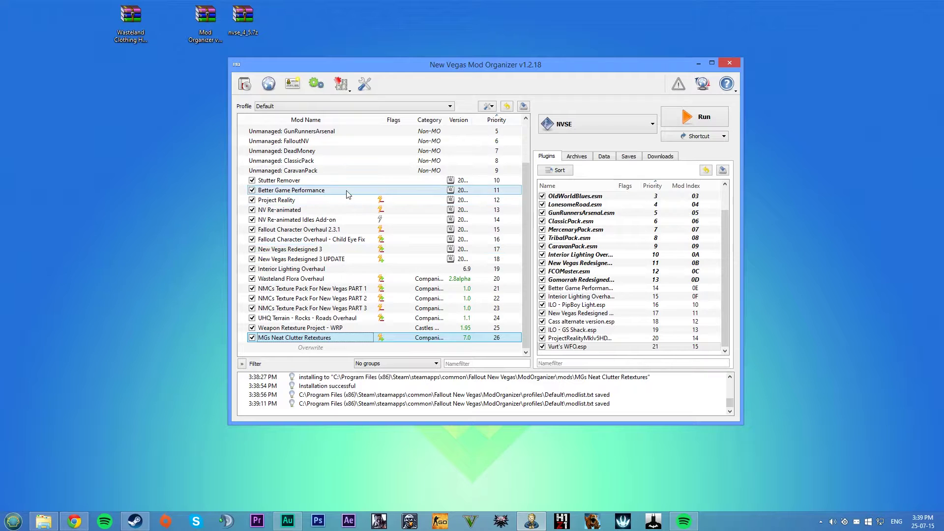
left_click(298, 191)
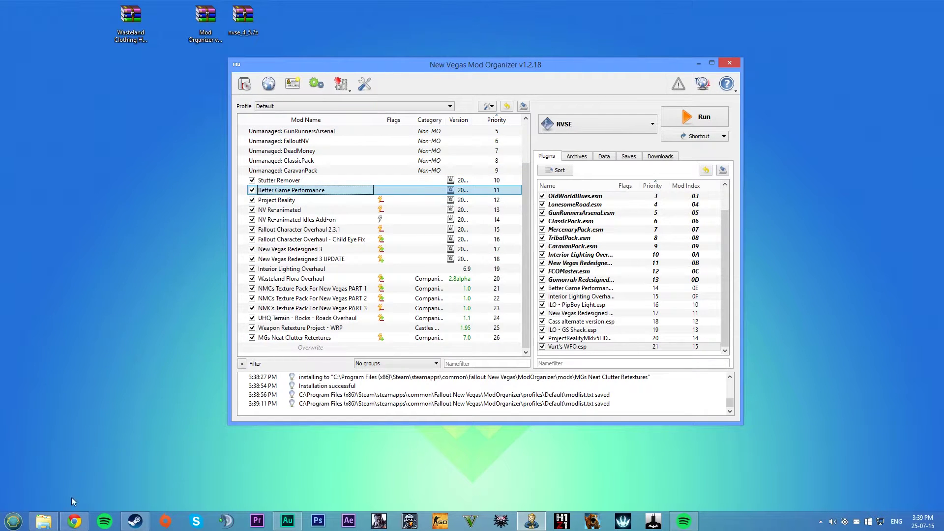
Step: Switch to Chrome to show the manual download option for MGs NCR Pack 7, and return to Mod Organizer
left_click(74, 521)
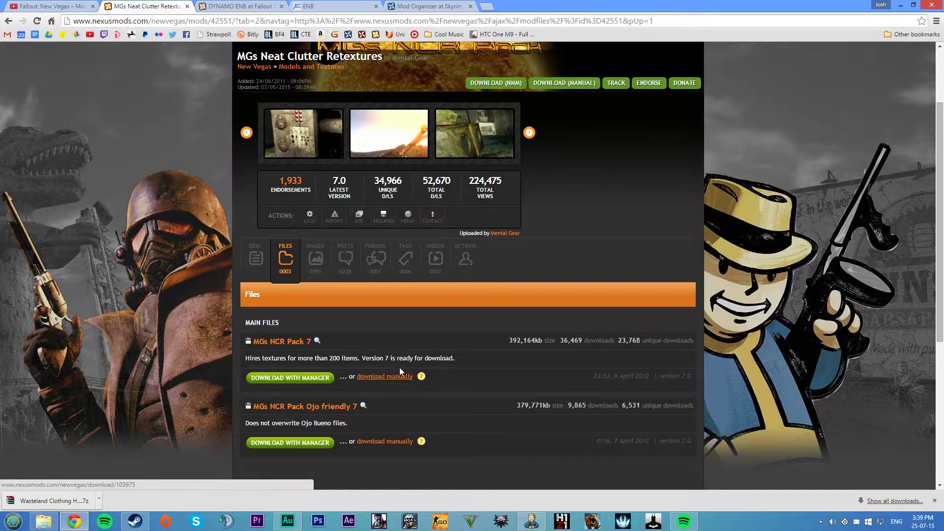
left_click(900, 5)
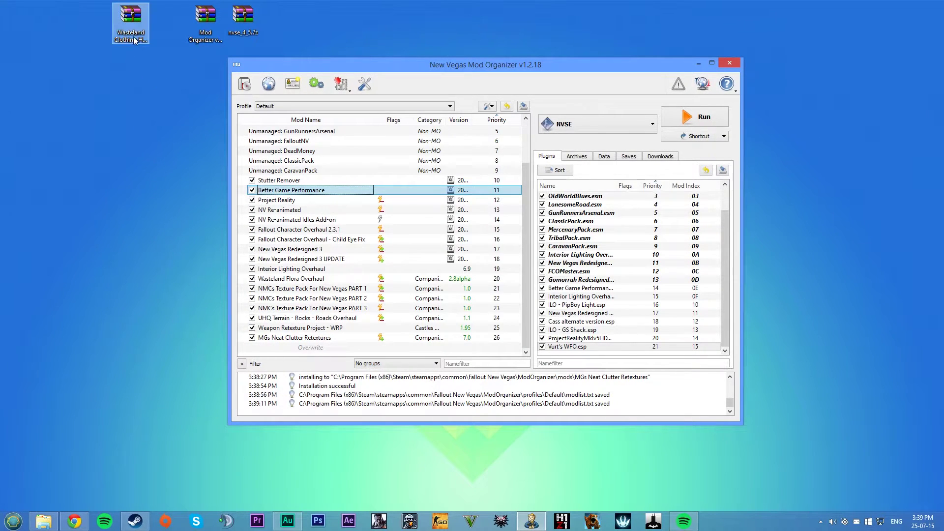
Step: Inspect the wastelandclothing-HD-v1.3 folder inside the Wasteland Clothing HD archive from the desktop, and close the archive
left_click(134, 36)
double_click(139, 44)
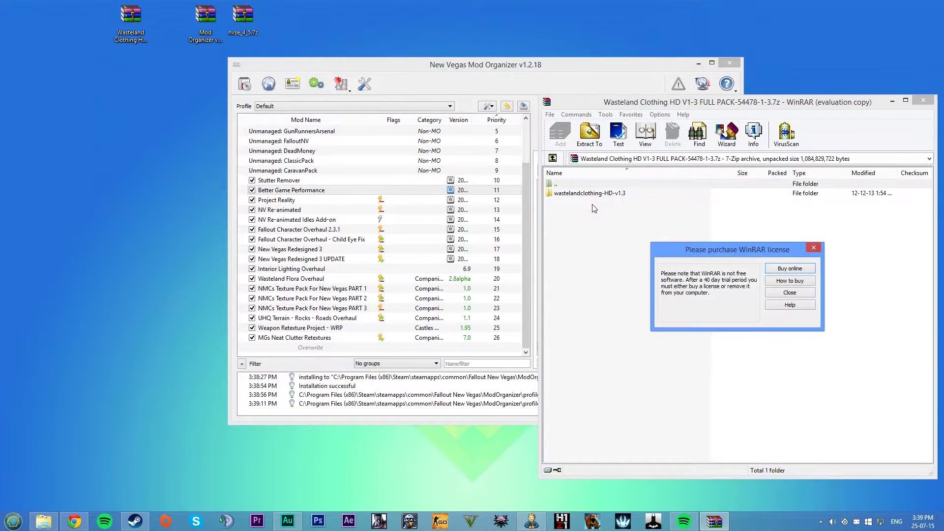
left_click(803, 300)
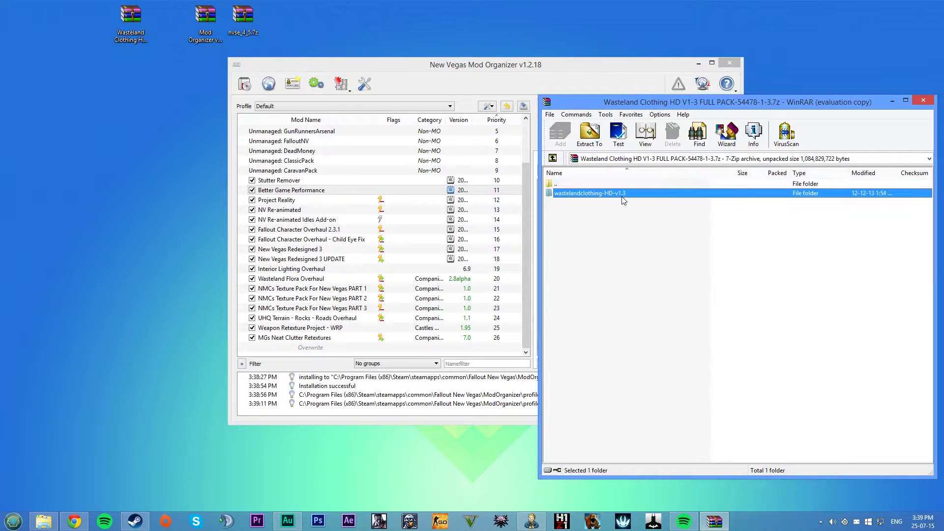
double_click(626, 196)
double_click(571, 185)
left_click_drag(836, 102, 694, 102)
left_click(786, 103)
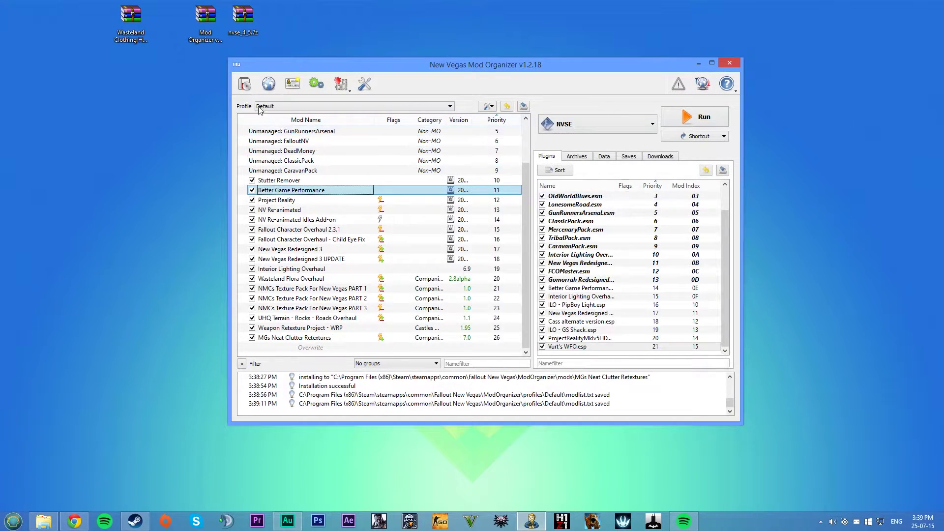
Step: Start a mod installation in Mod Organizer from the Wasteland Clothing HD V1-3 FULL PACK archive on the Desktop
left_click(246, 86)
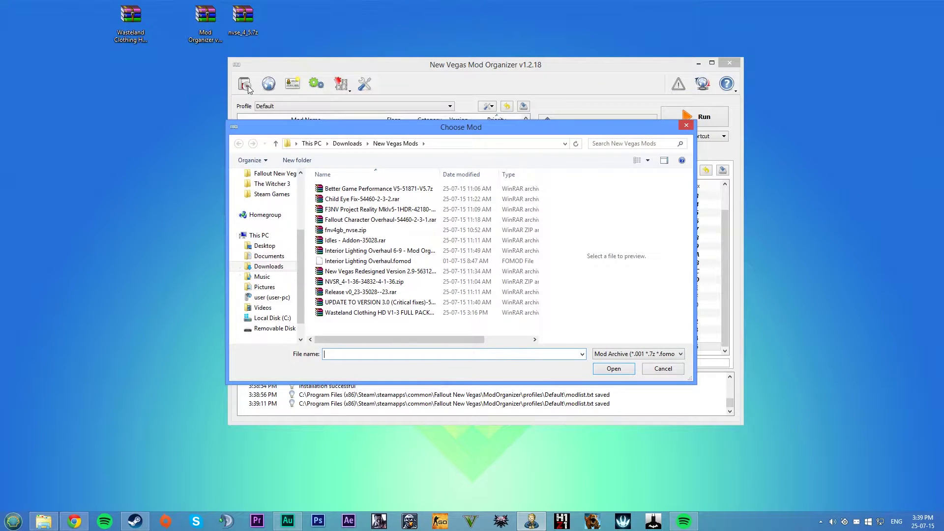
left_click(264, 245)
left_click(386, 210)
double_click(386, 210)
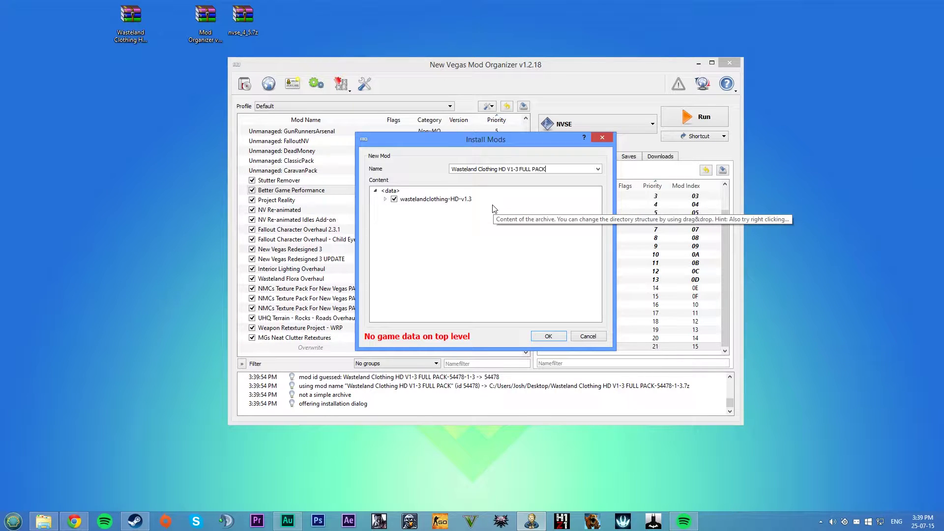
Step: Set the data folder inside wastelandclothing-HD-v1.3 as the data directory and install the mod as Wasteland Clothing HD V1-3 FULL PACK
left_click(437, 200)
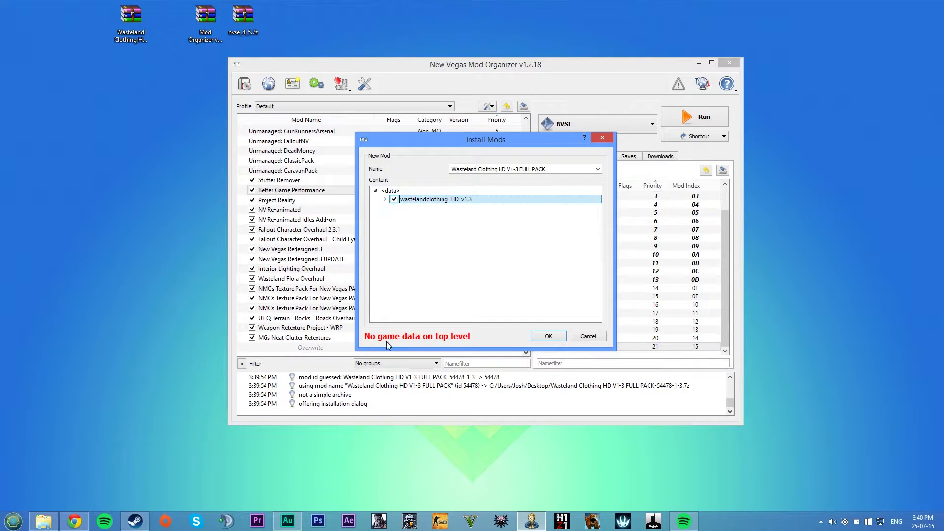
mouse_move(386, 339)
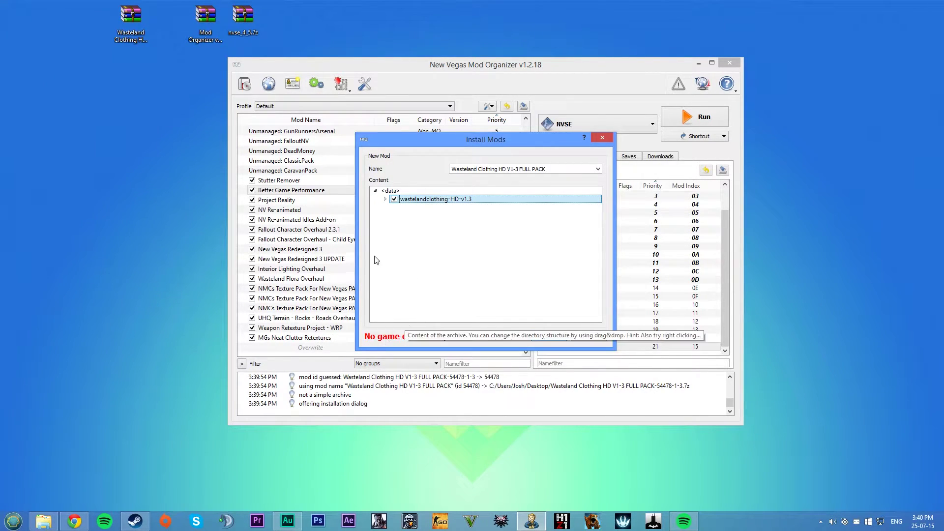
left_click(386, 199)
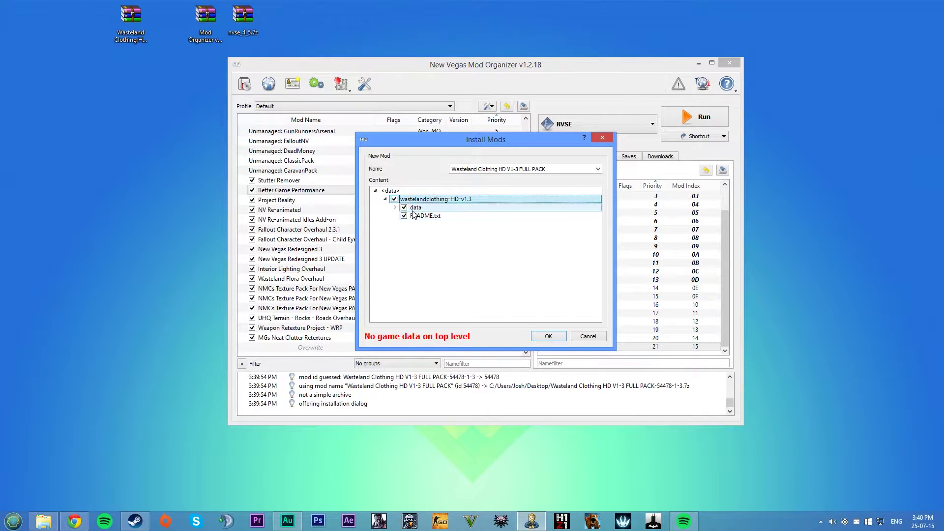
left_click(416, 209)
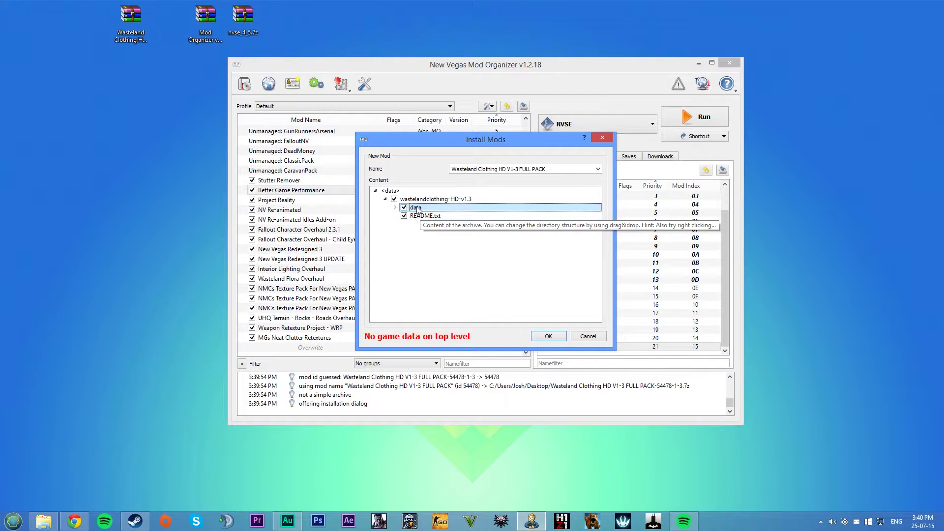
right_click(415, 207)
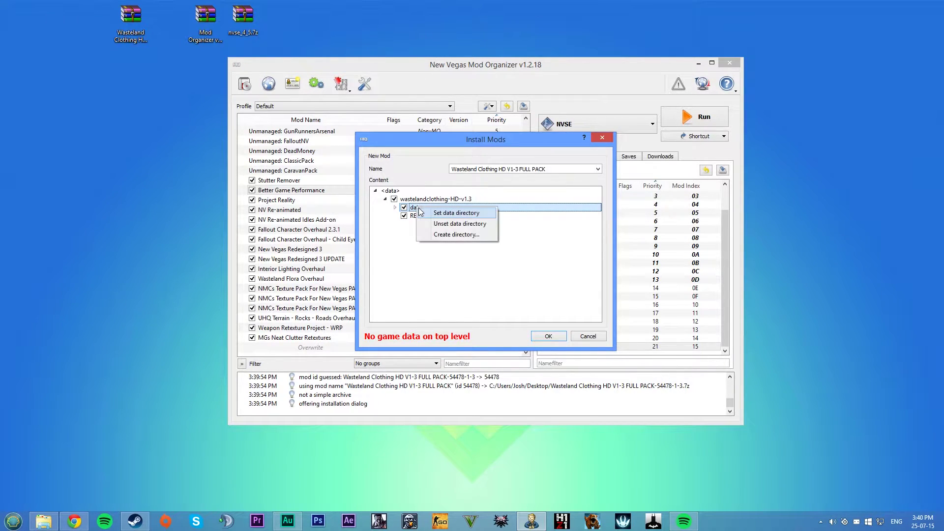
left_click(456, 213)
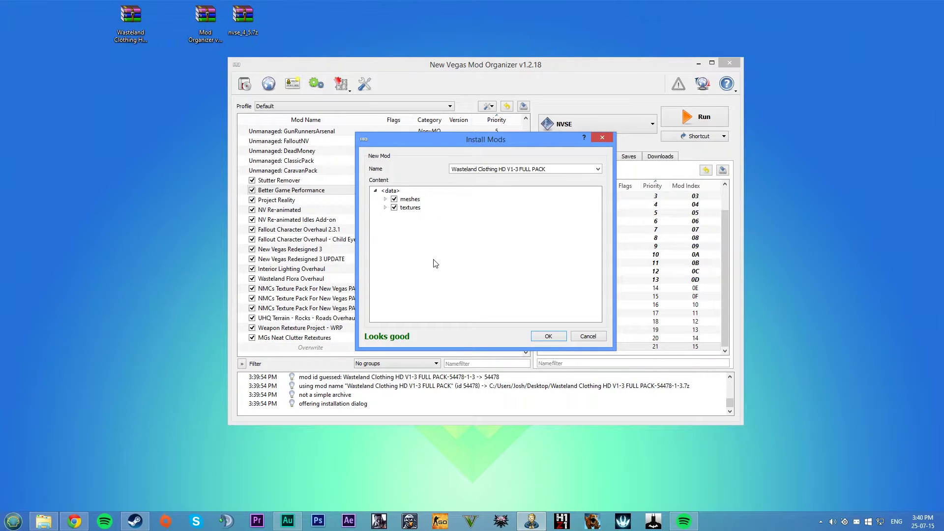
mouse_move(386, 338)
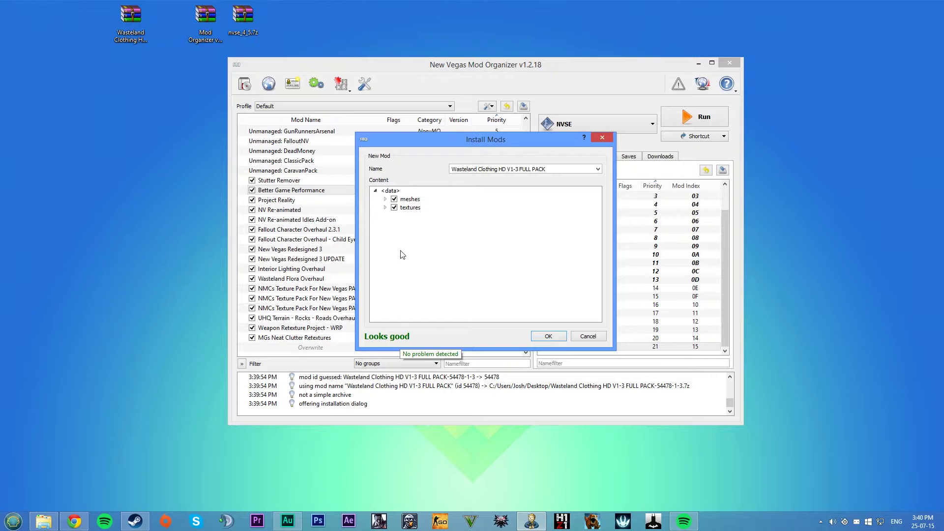
left_click(560, 337)
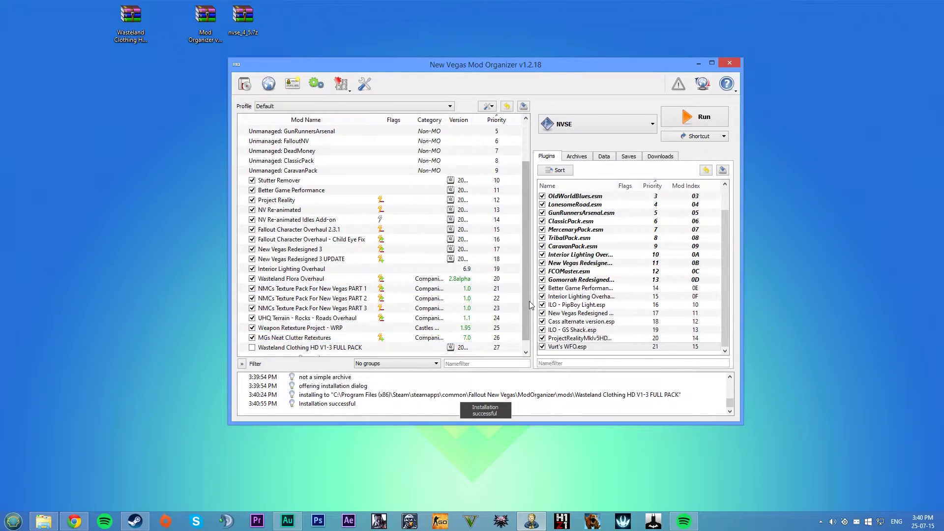
Step: Enable Wasteland Clothing HD V1-3 FULL PACK in the mod list and return to the start of the list
scroll(526, 305, "down", 1)
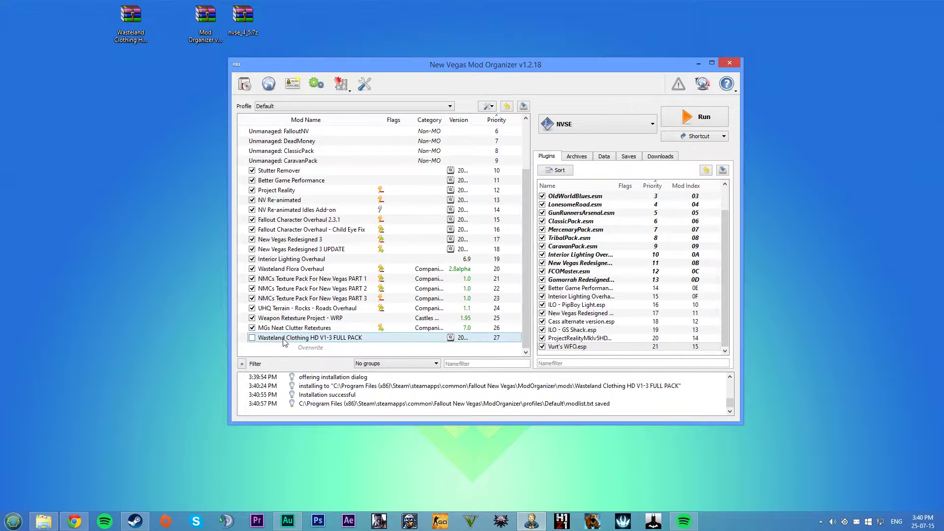
left_click(251, 337)
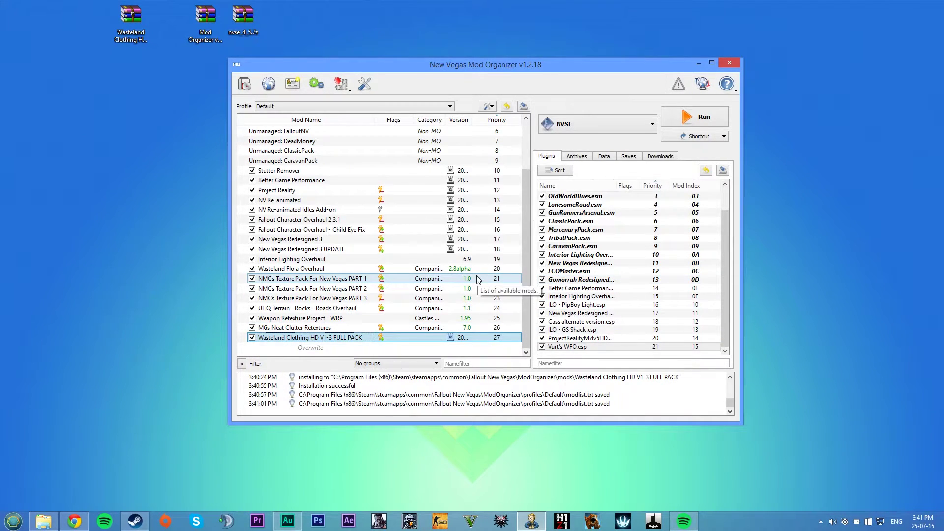
scroll(354, 250, "up", 2)
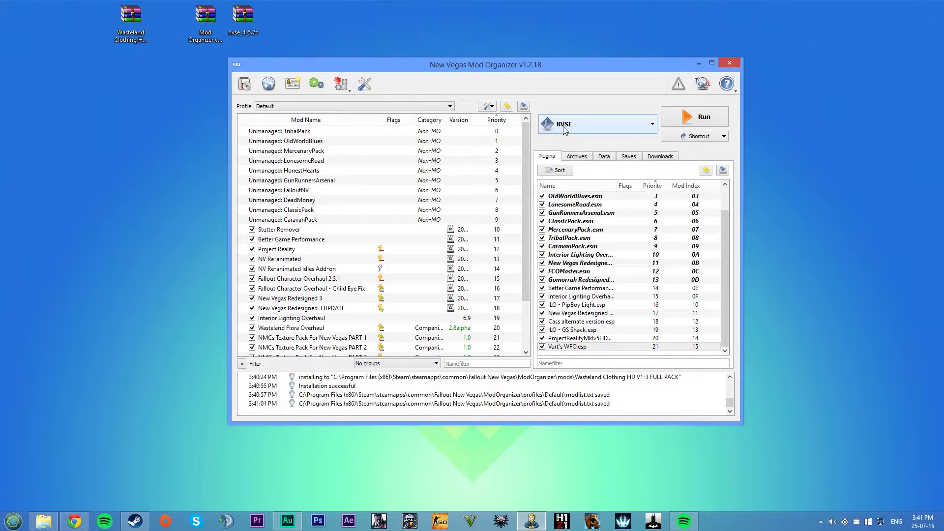
Step: Minimize Mod Organizer to show the desktop, bring it back and close it
left_click(701, 63)
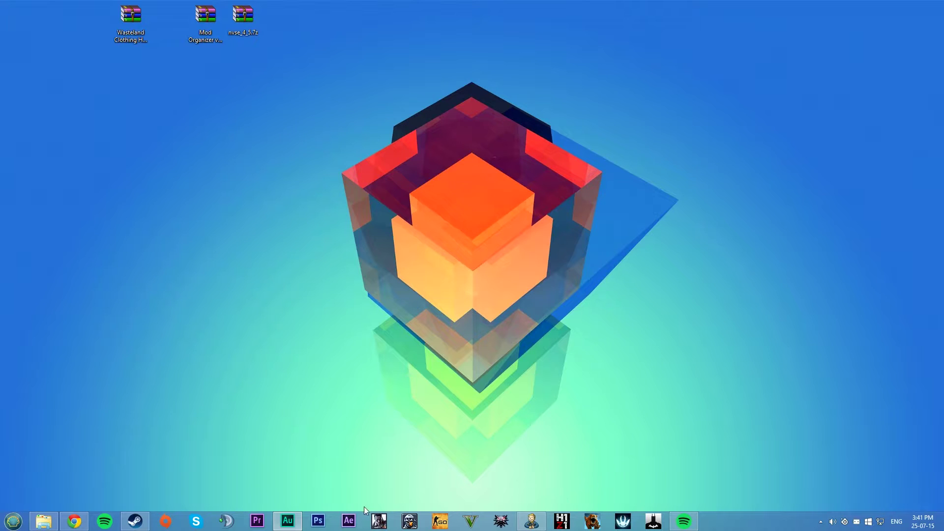
left_click(531, 521)
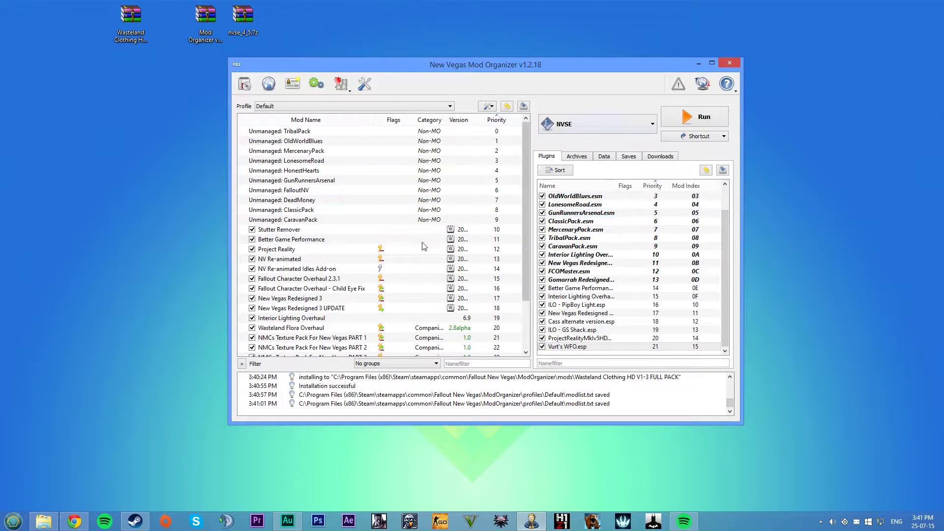
left_click(729, 63)
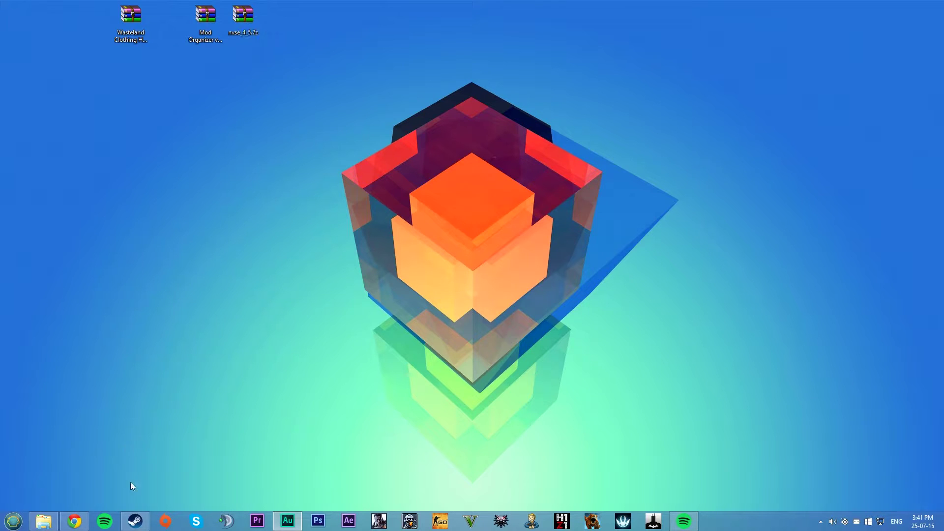
Step: Open the nvse_4_5 folder in the nvse_4_5.7z archive and select all its files except the src folder
double_click(243, 17)
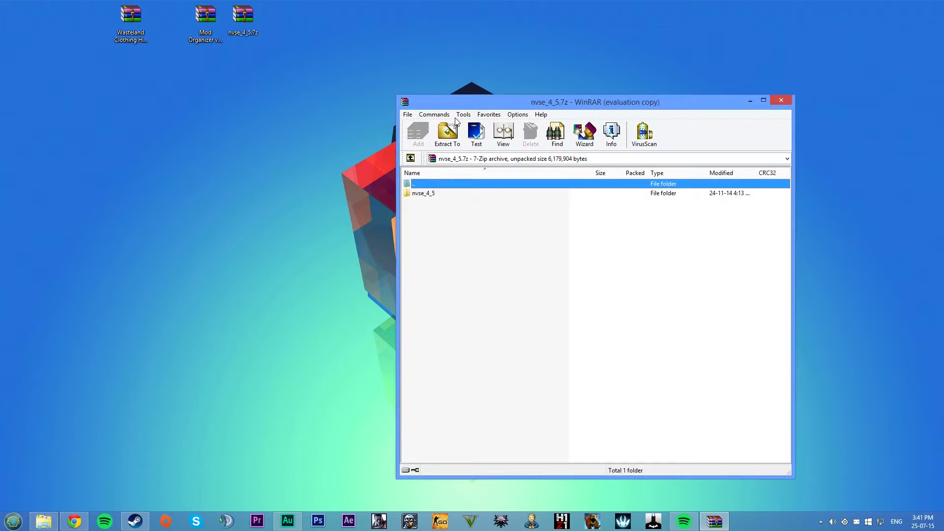
double_click(447, 195)
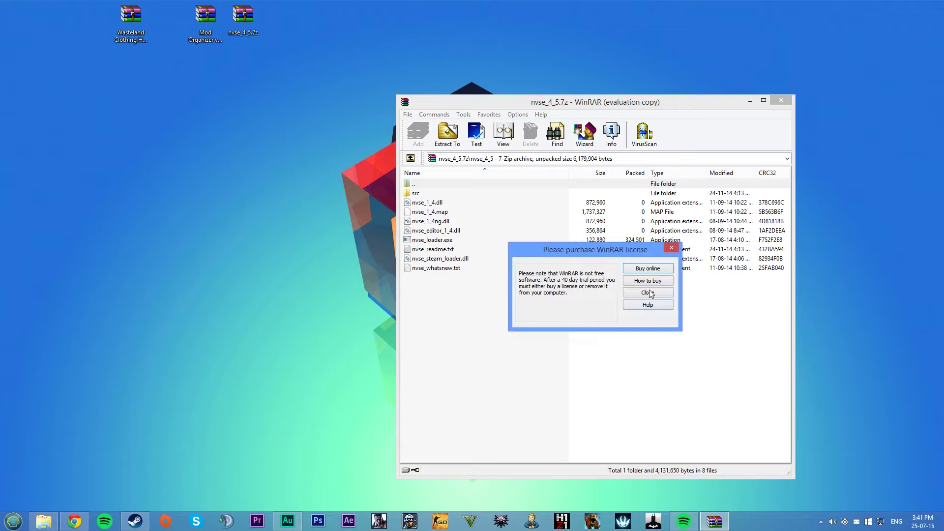
left_click(650, 294)
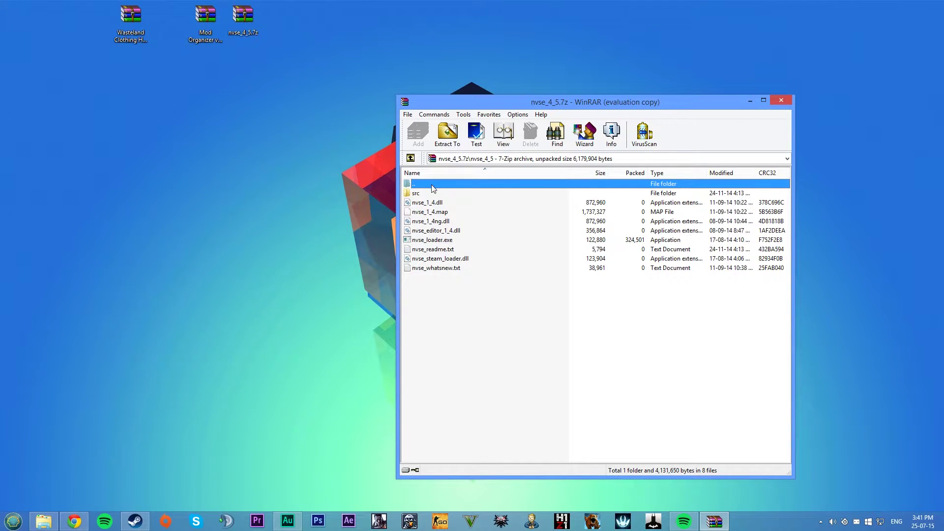
left_click_drag(446, 302, 434, 202)
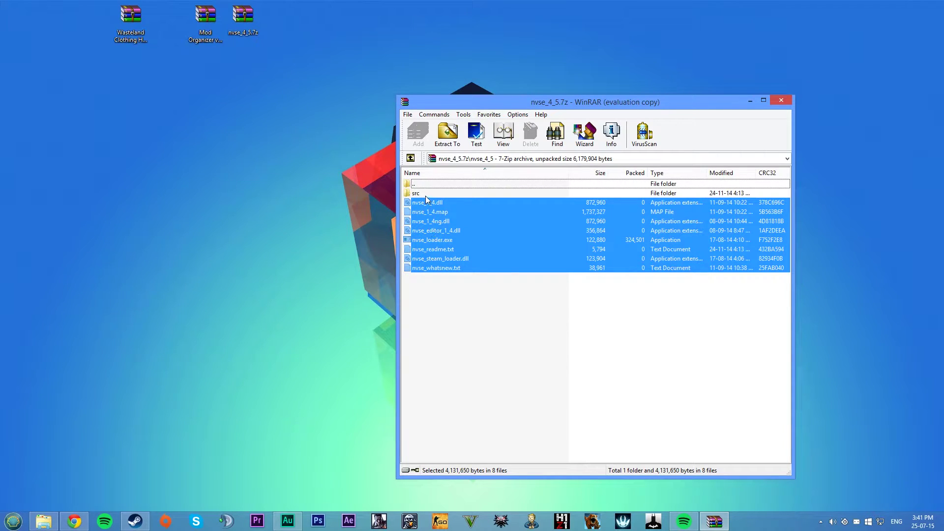
left_click_drag(464, 334, 439, 209)
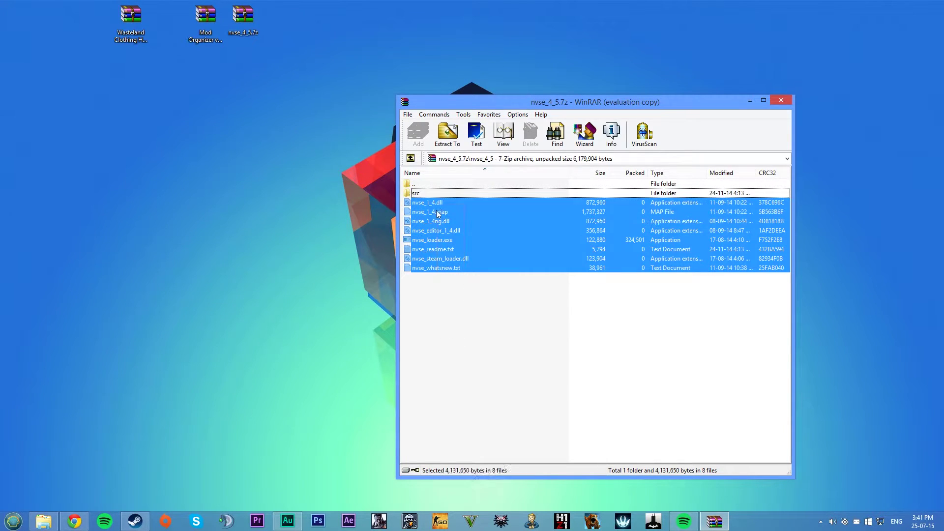
Step: Show the Fallout New Vegas game folder as the location for the NVSE files, and close the archive and folder windows
left_click(44, 521)
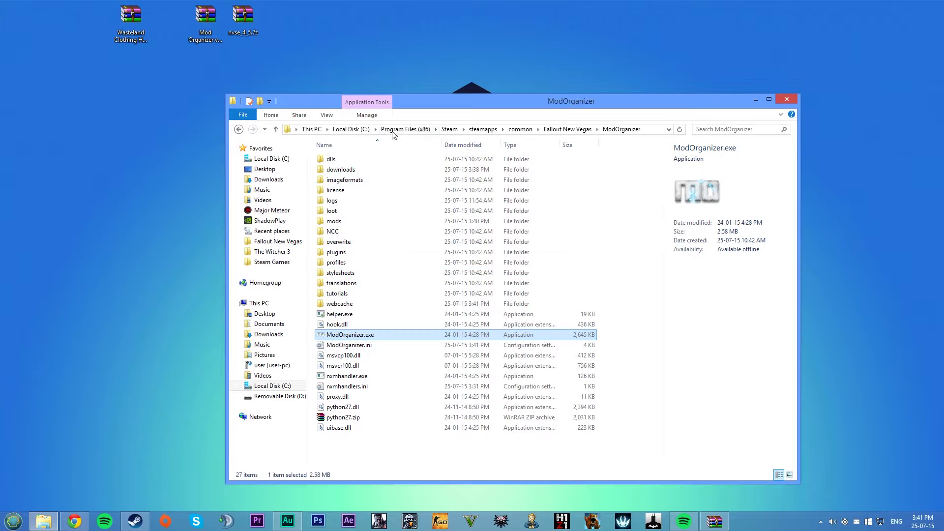
left_click(276, 129)
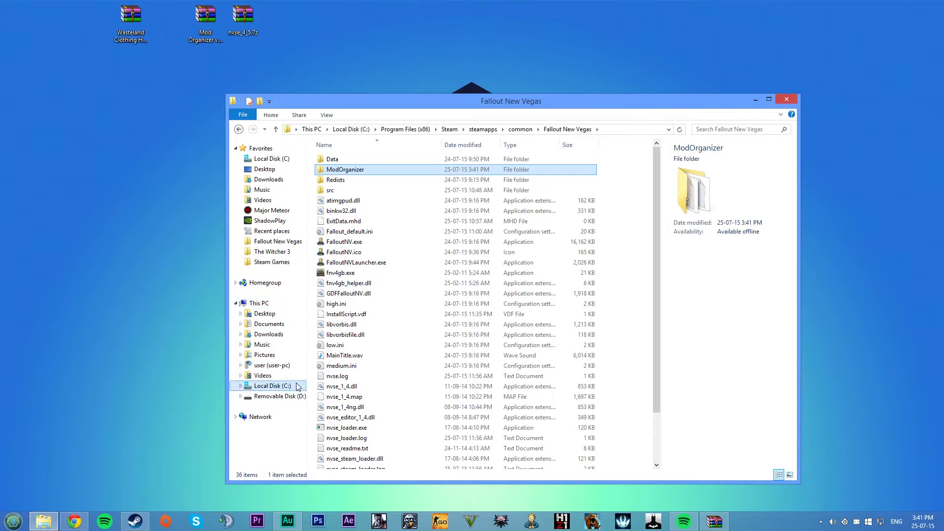
left_click(278, 241)
left_click_drag(498, 106, 492, 85)
left_click_drag(462, 315, 450, 285)
left_click(781, 84)
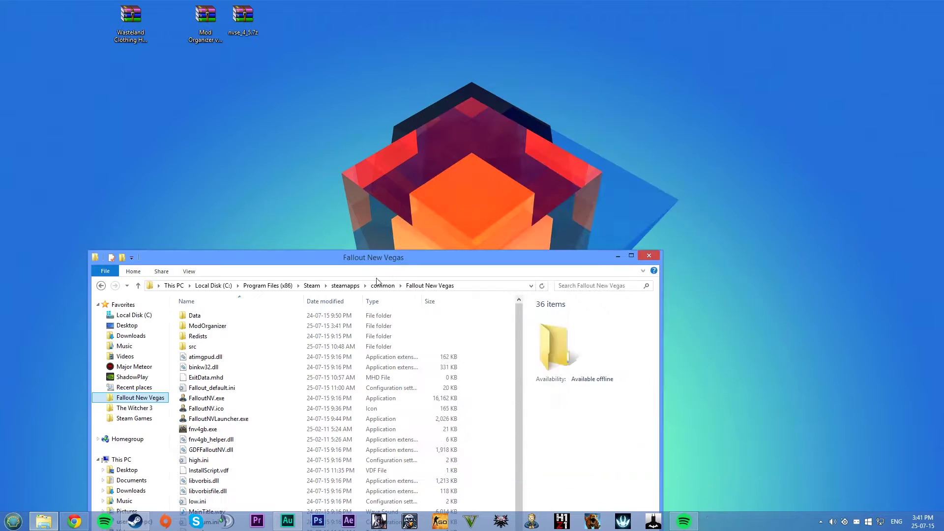
left_click_drag(499, 260, 626, 153)
left_click(777, 150)
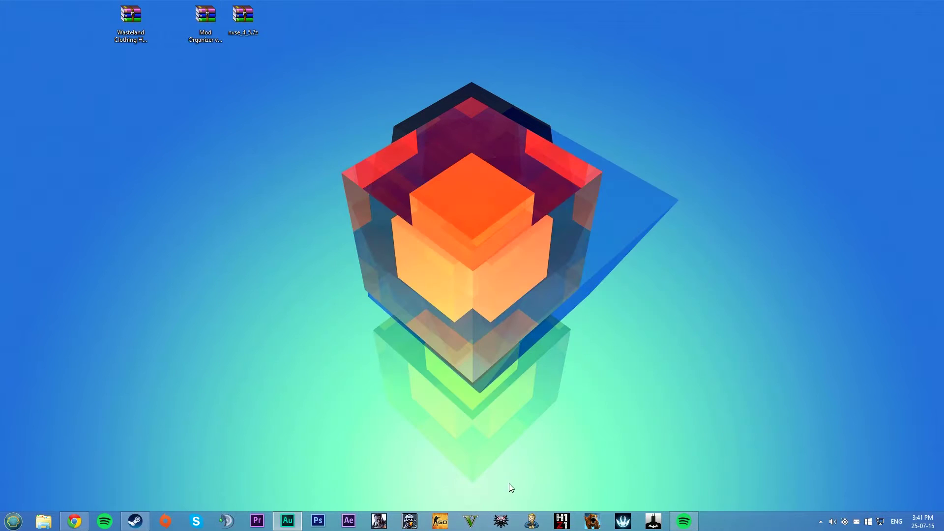
Step: Relaunch Mod Organizer, allowing ModOrganizer.exe and nxmhandler.exe to run, and choose NVSE as the program to run
left_click(532, 521)
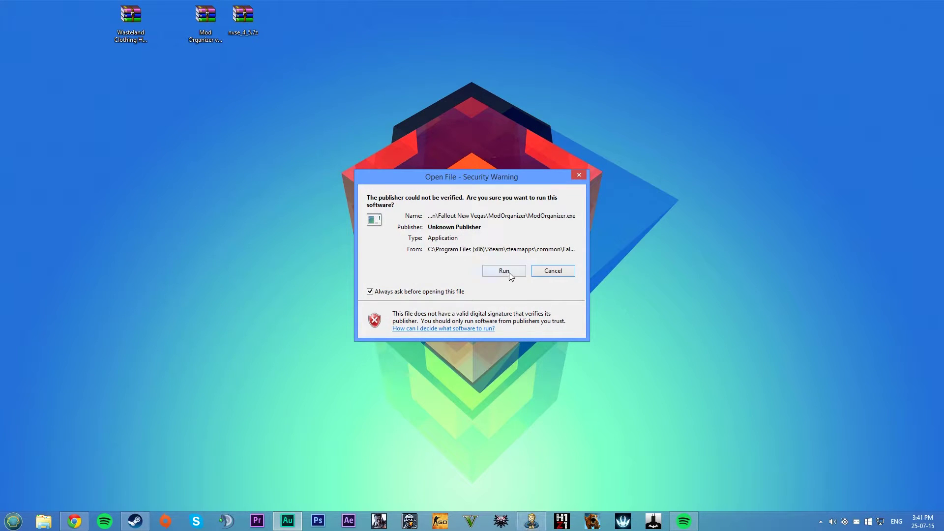
left_click(505, 270)
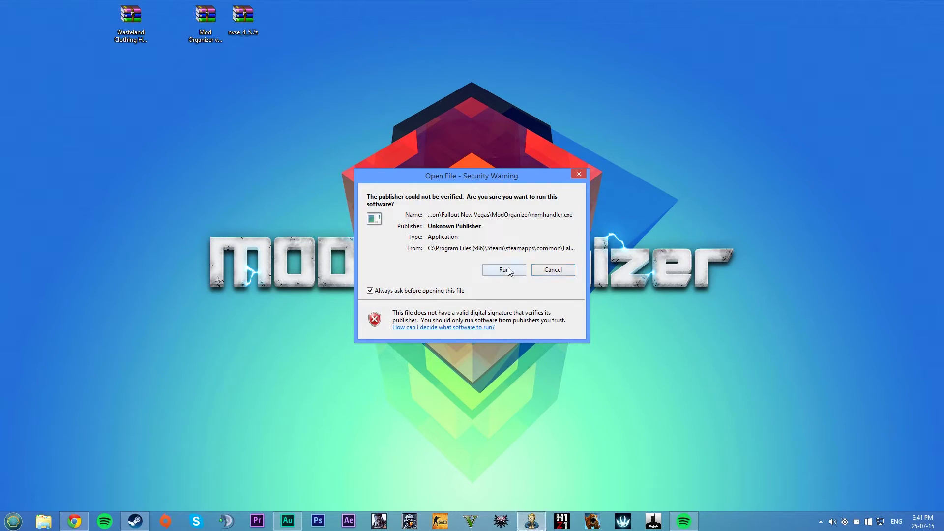
left_click(508, 269)
left_click(595, 125)
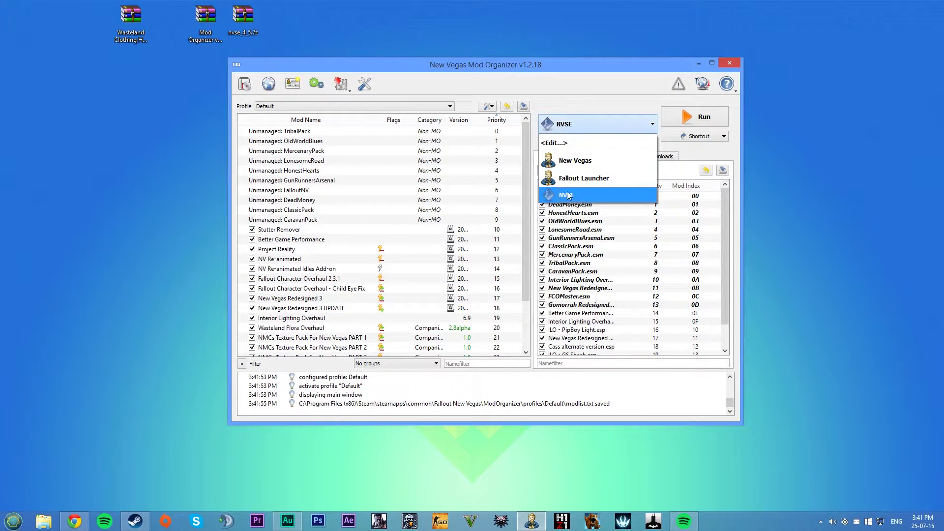
left_click(579, 196)
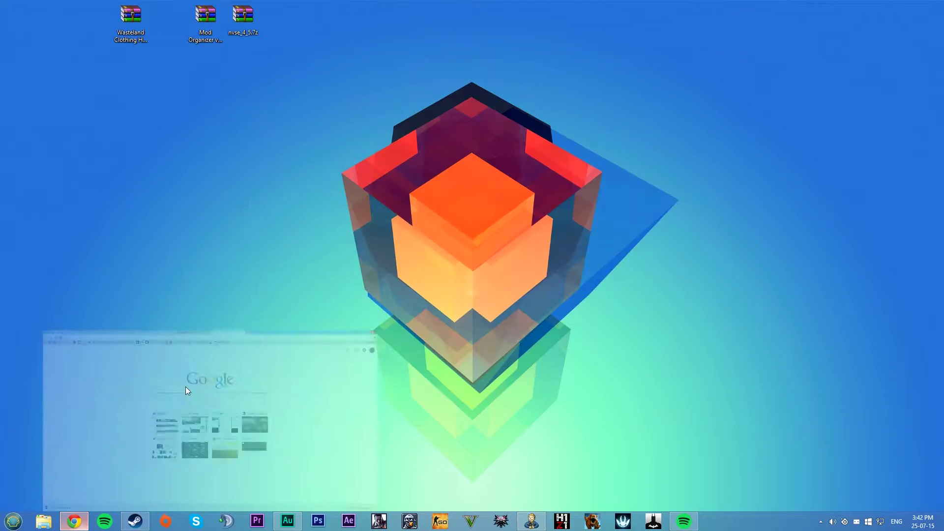
Step: Switch to Chrome, search Google for nvse and open the New Vegas Script Extender site
left_click(74, 472)
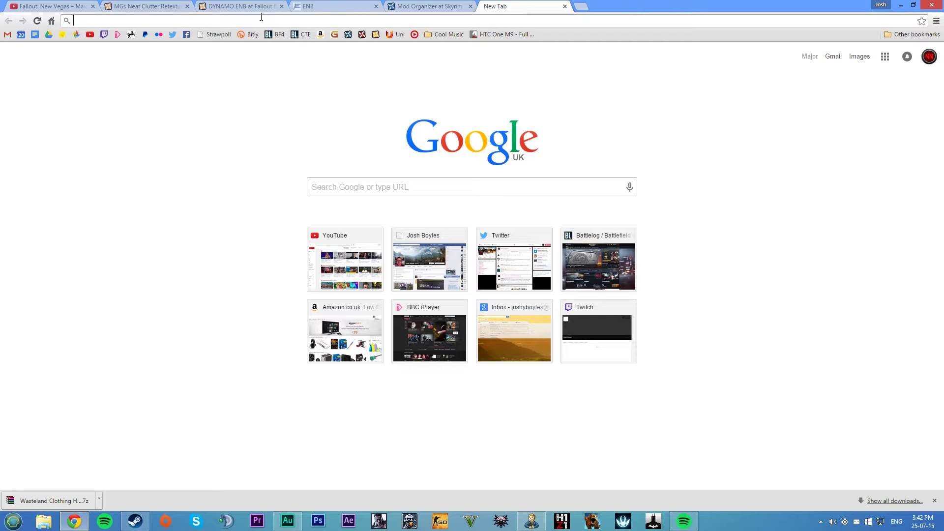
type("nvse")
key("Return")
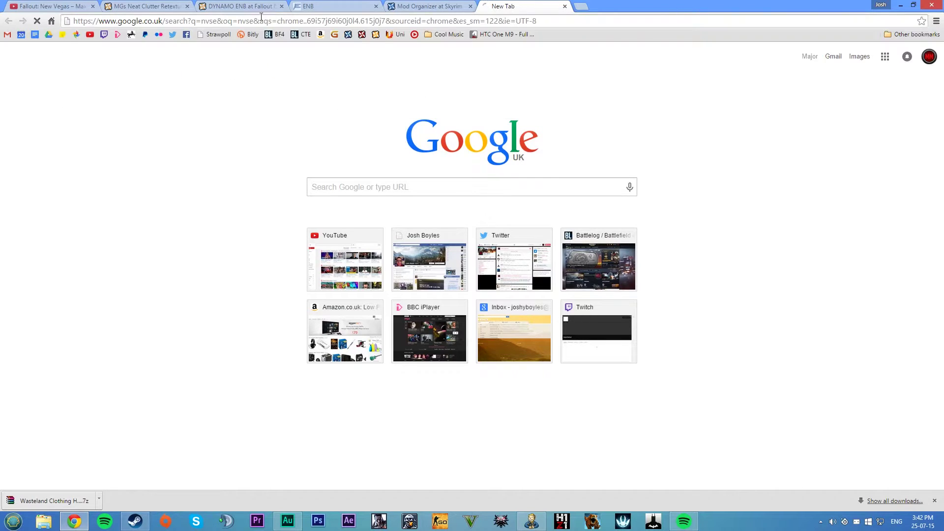
left_click(86, 133)
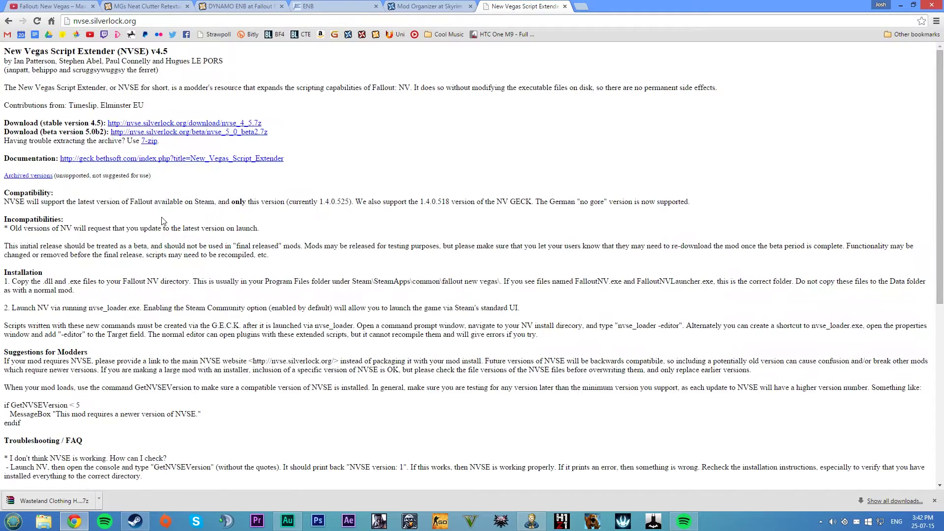
Step: Find the FNV4GB compatibility entry in the NVSE page's FAQ and open its alternate loader link
scroll(162, 334, "down", 3)
scroll(163, 334, "down", 3)
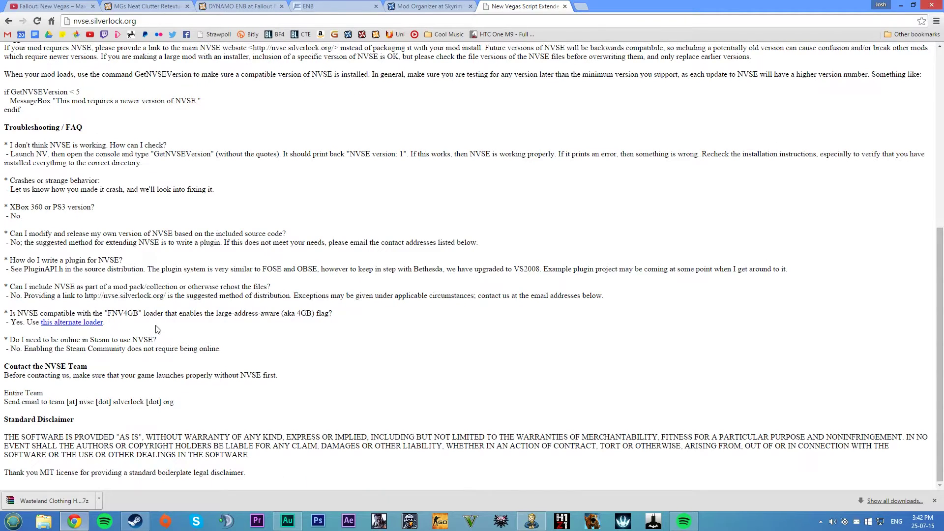
left_click_drag(154, 312, 164, 313)
left_click(110, 322)
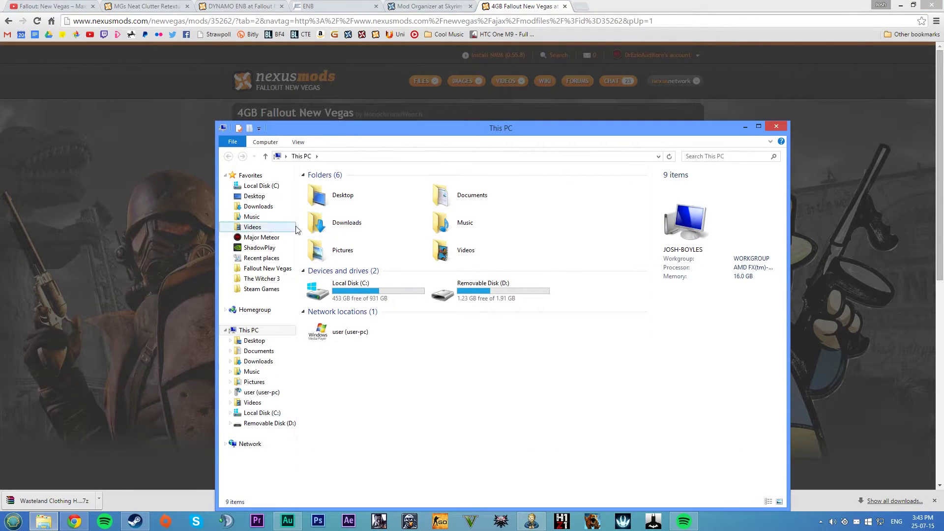
Step: Open fnv4gb_nvse.zip from the New Vegas Mods folder in Downloads, dismissing the WinRAR trial notice
double_click(346, 224)
double_click(346, 224)
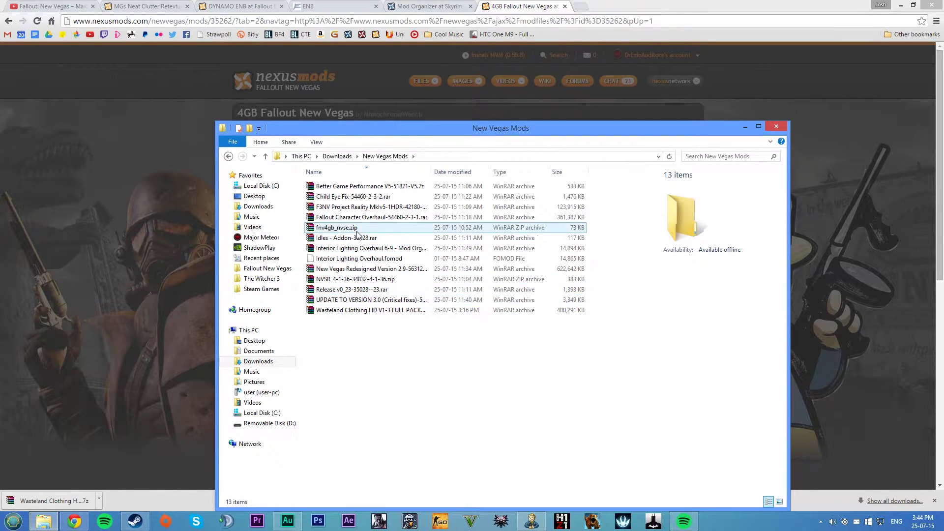
double_click(337, 227)
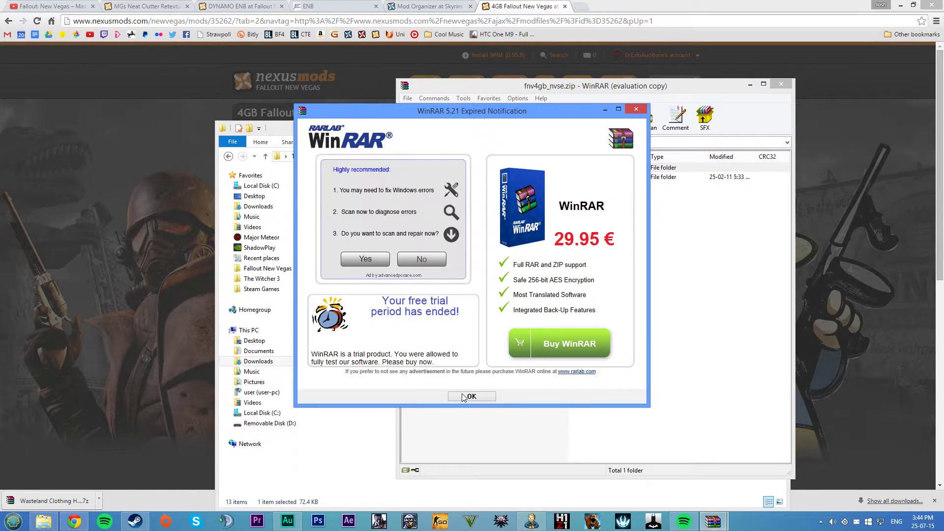
left_click(465, 396)
Step: Open the fnv4gb_nvse folder in the archive and select fnv4gb.exe and fnv4gb_helper.dll
double_click(446, 178)
left_click_drag(450, 275, 449, 189)
left_click(451, 263)
left_click(442, 204)
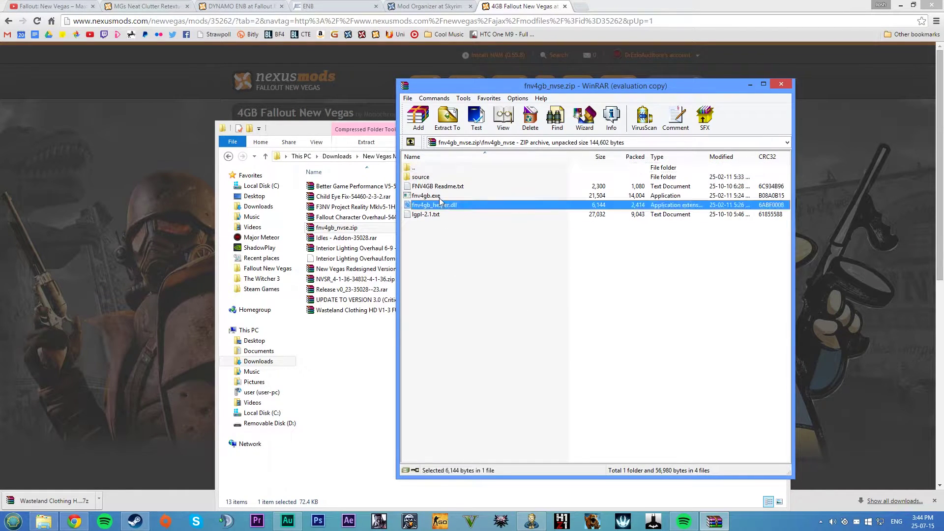
left_click(440, 198)
left_click(458, 206, "ctrl")
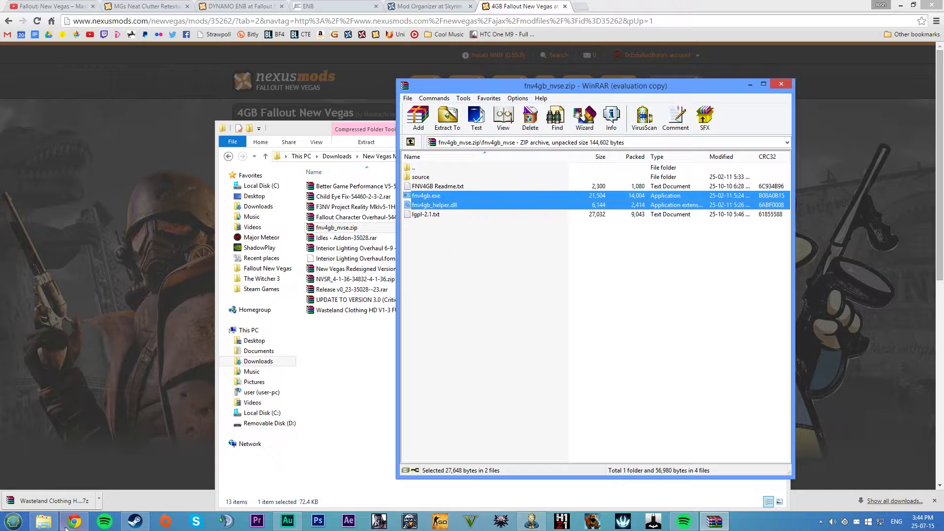
Step: Show the Fallout New Vegas game folder beside the archive as the location for the two loader files, and close both windows
left_click(45, 522)
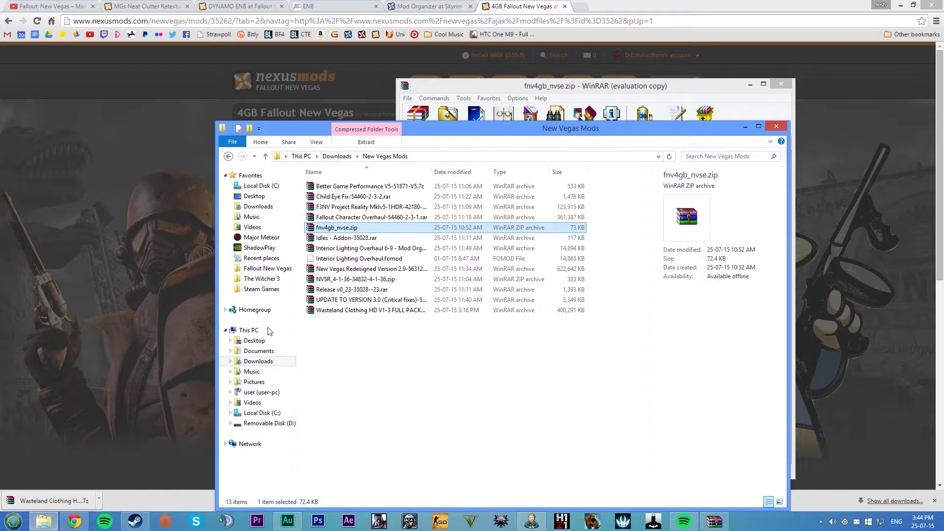
left_click(275, 270)
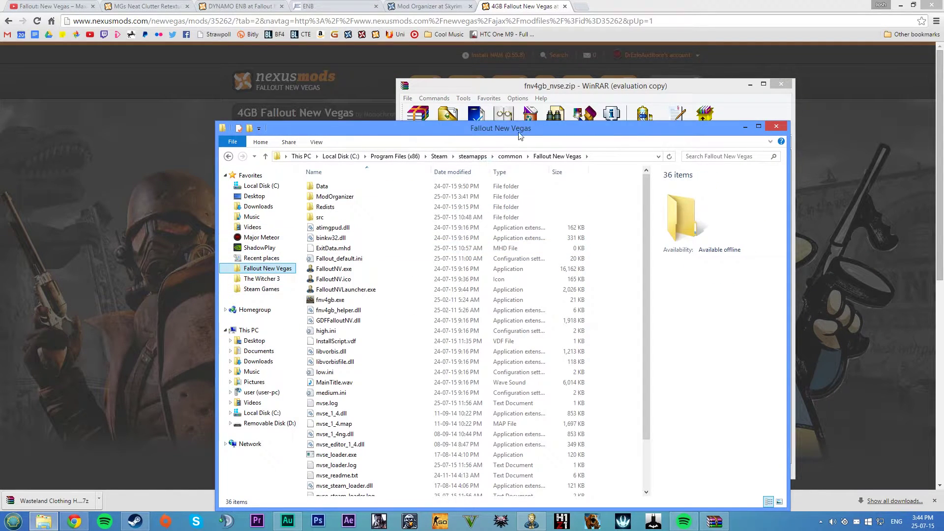
left_click_drag(518, 132, 382, 125)
left_click(467, 88)
left_click_drag(443, 196, 494, 228)
left_click(781, 84)
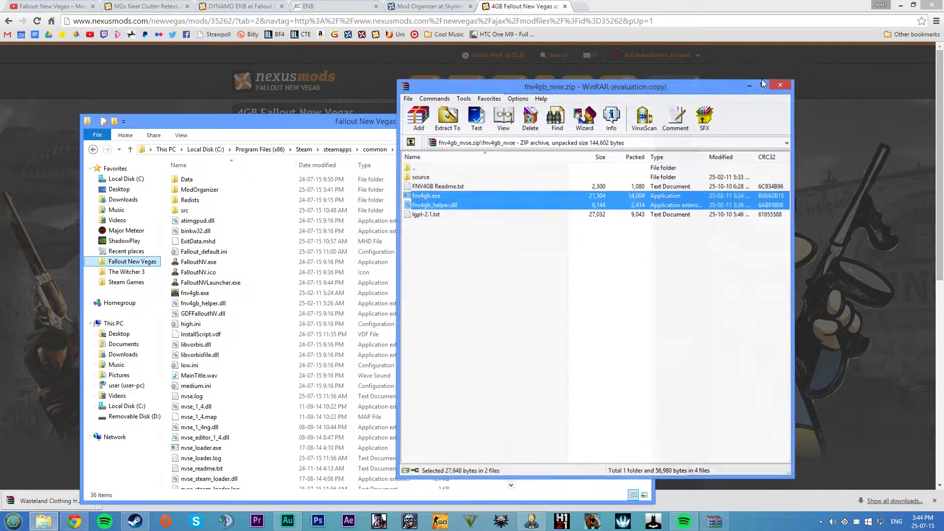
left_click(636, 122)
Step: Close the 4GB Fallout New Vegas and Mod Organizer pages in Chrome and minimize the browser
left_click(564, 6)
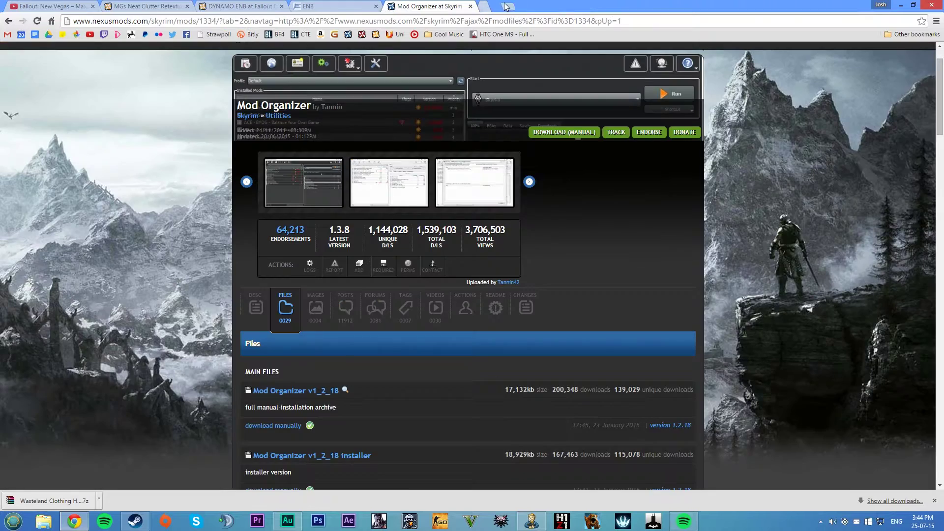
left_click(470, 6)
left_click(470, 6)
left_click(901, 5)
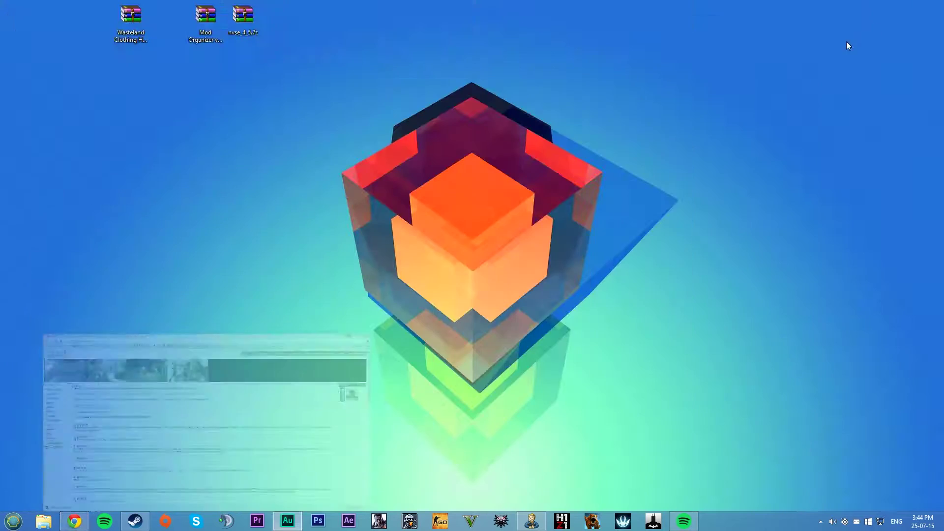
Step: Switch to Mod Organizer and open the NVSE entry in the executables editor
left_click(531, 520)
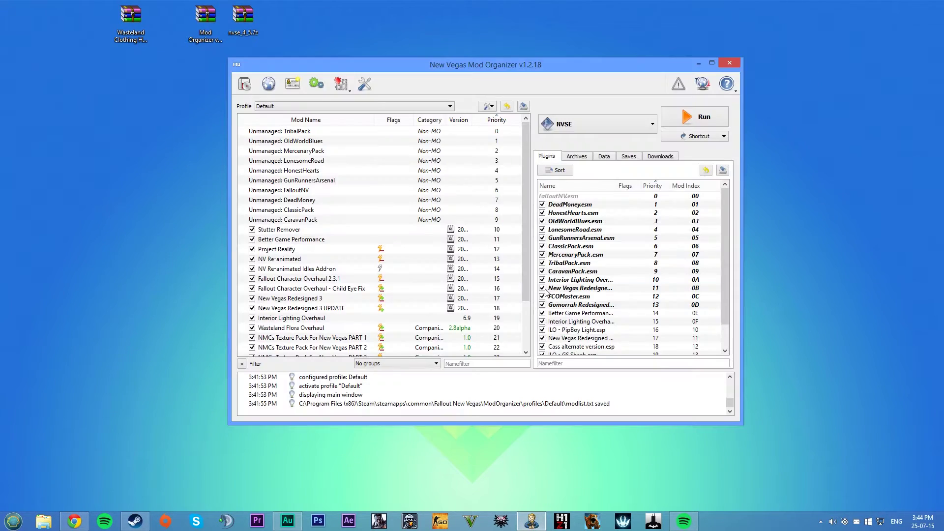
left_click(602, 124)
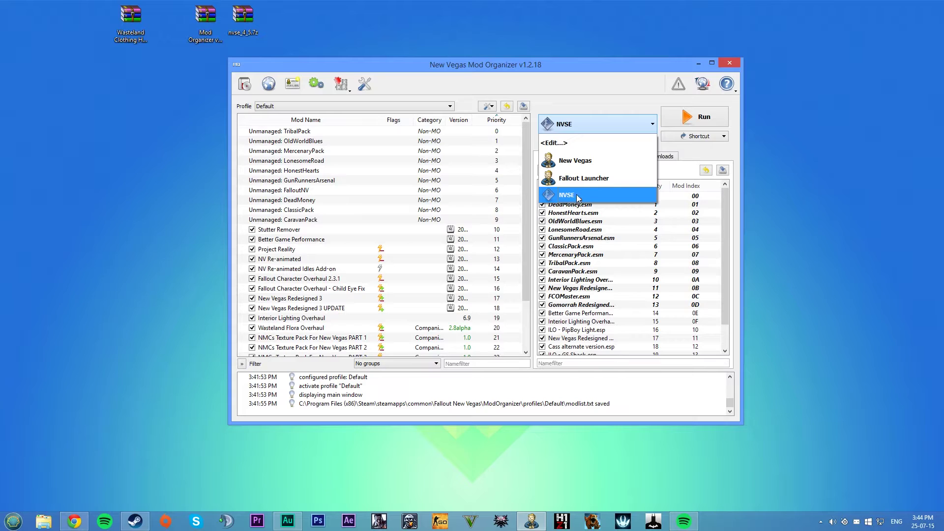
left_click(578, 196)
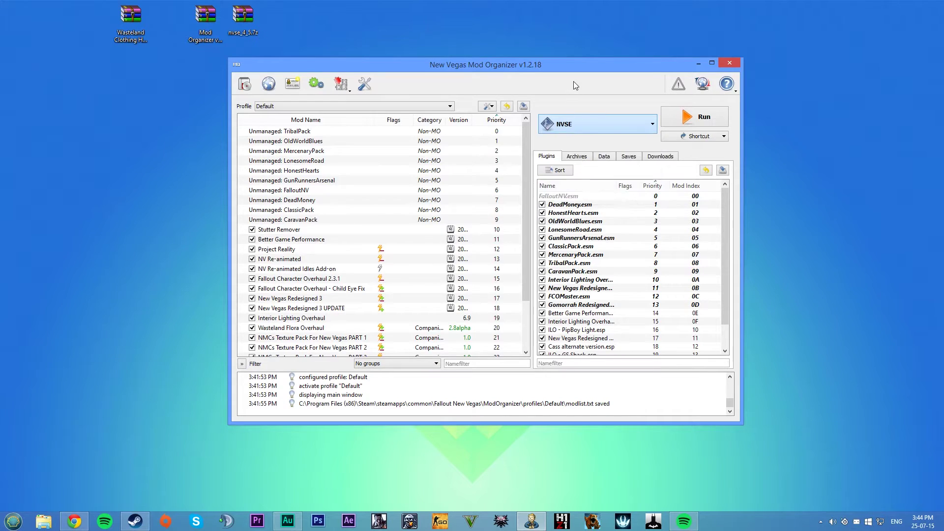
left_click(613, 131)
left_click(602, 143)
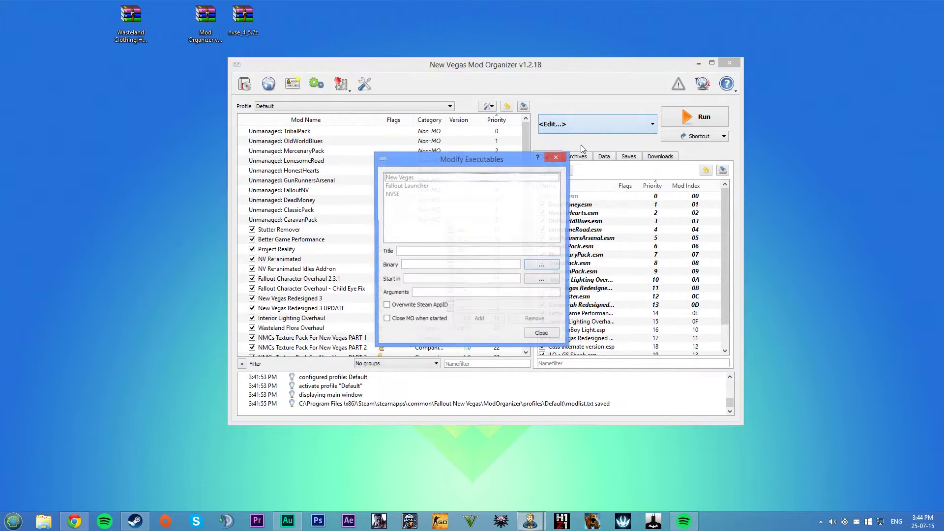
left_click(401, 195)
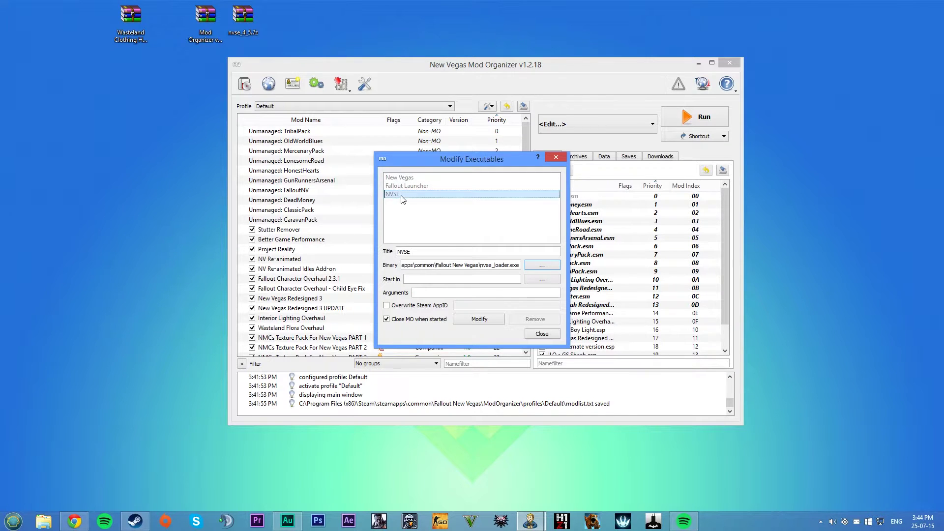
Step: Set the NVSE executable's binary to fnv4gb.exe from the Fallout New Vegas folder and save the changes
left_click(542, 265)
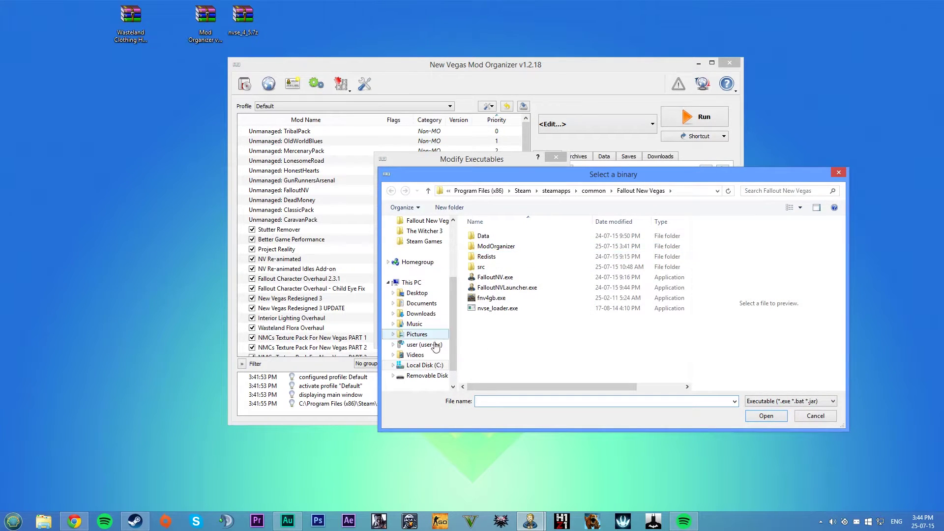
left_click_drag(579, 175, 537, 175)
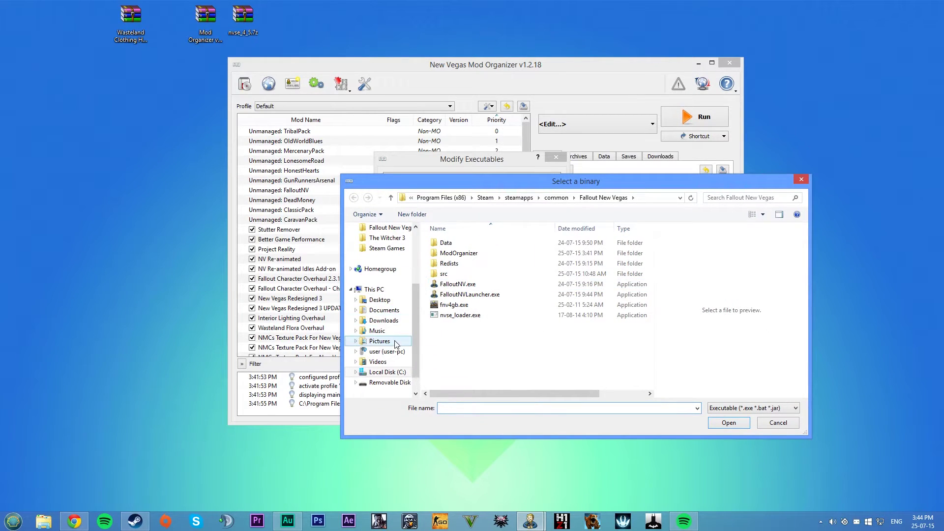
left_click(395, 230)
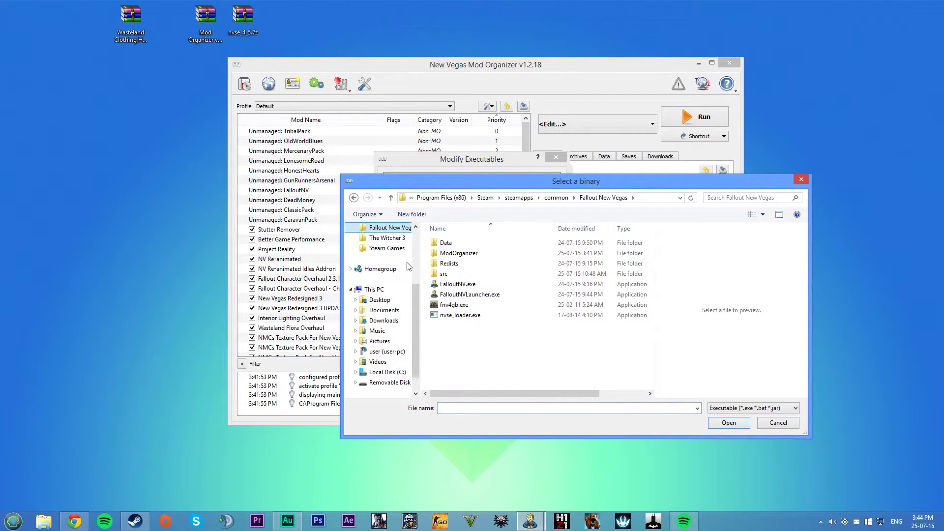
left_click(454, 305)
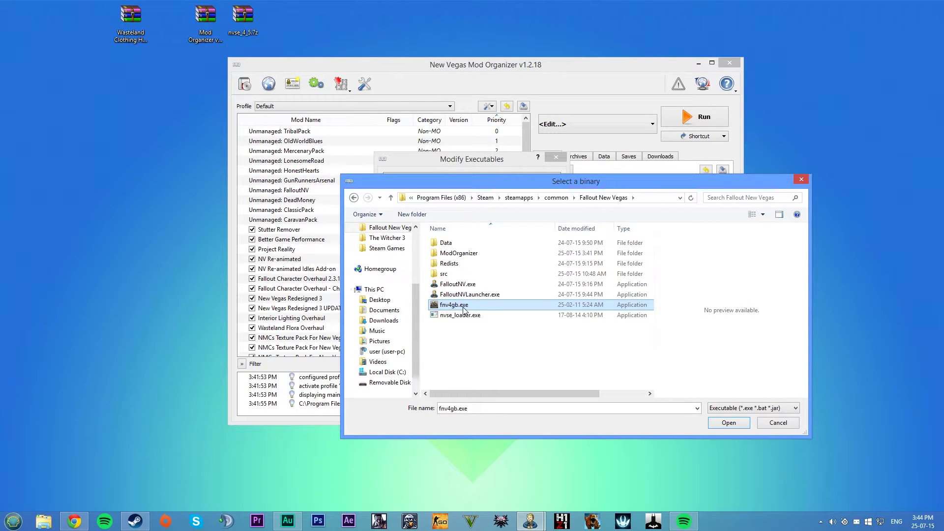
left_click(713, 419)
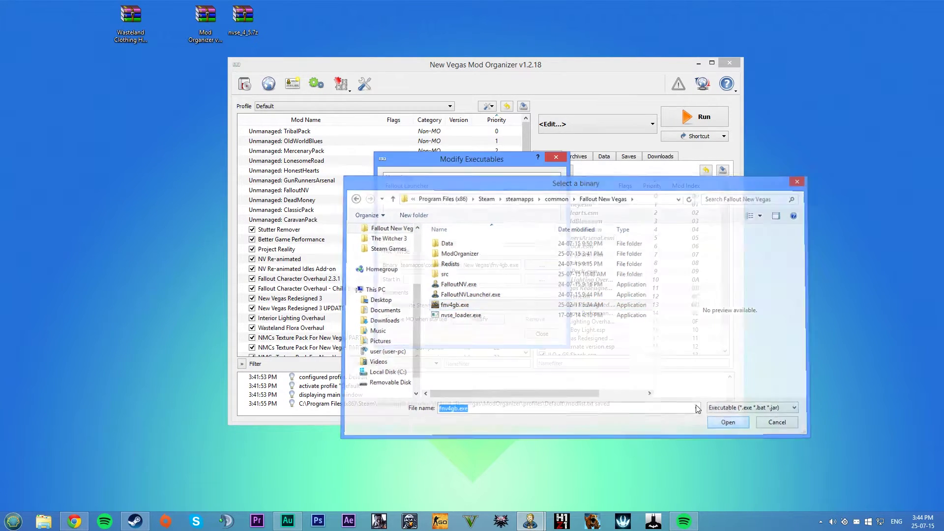
left_click(540, 334)
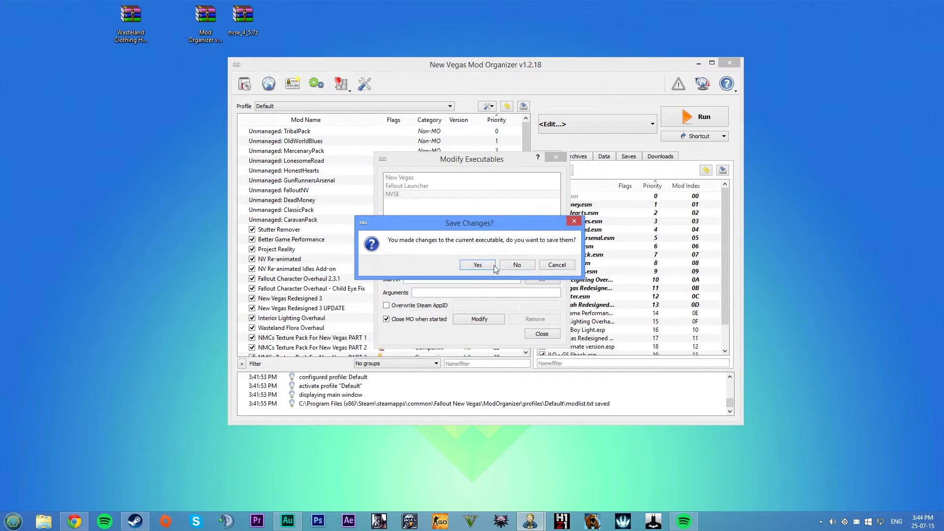
left_click(491, 266)
Step: Check that NVSE is the chosen program to run, and minimize Mod Organizer
left_click(604, 130)
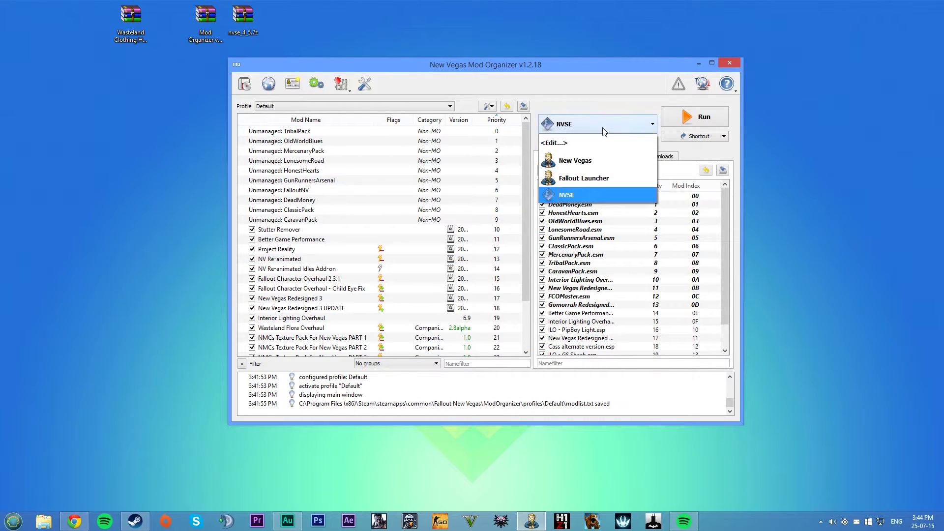
left_click(614, 124)
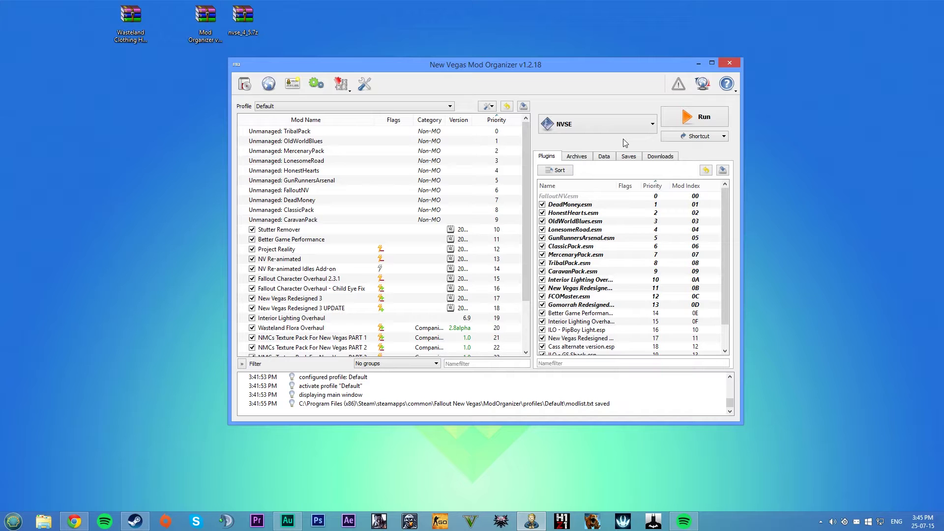
left_click(702, 62)
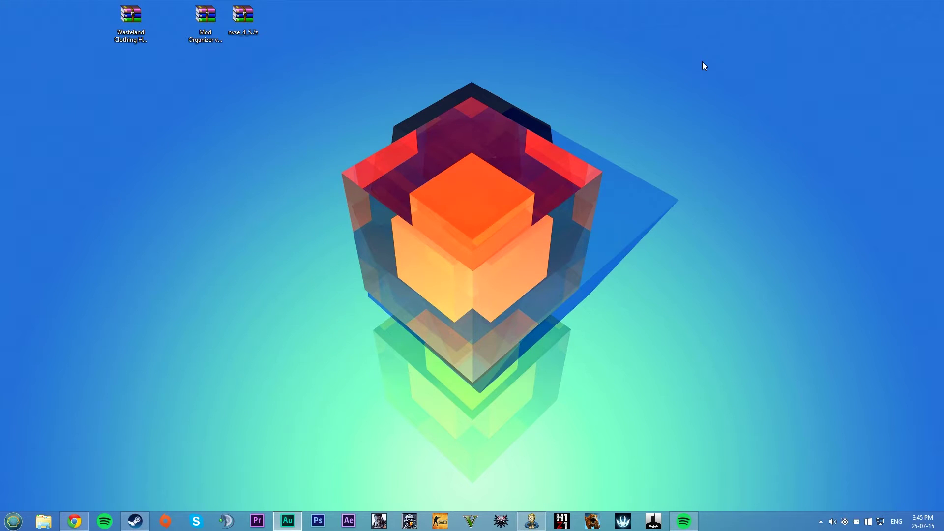
Step: Open the Fallout New Vegas game folder in File Explorer and move its window clear of the desktop files
left_click(57, 522)
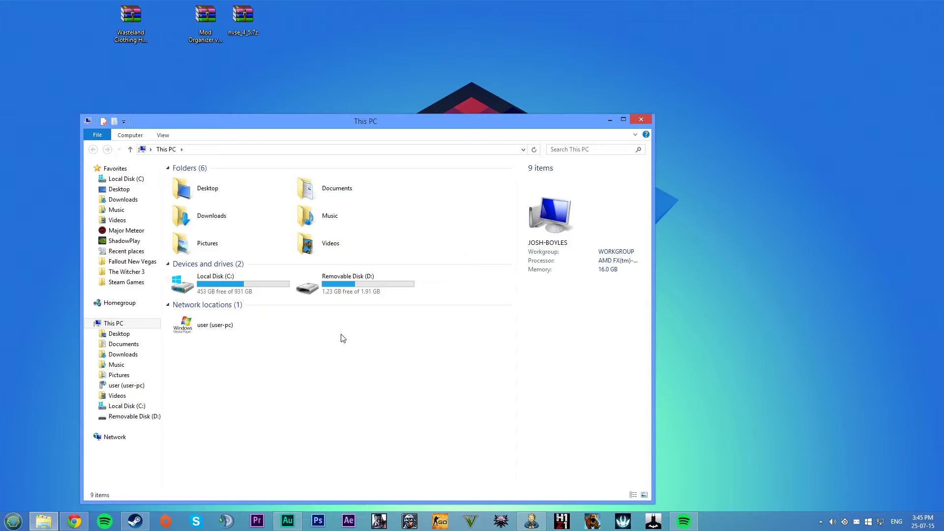
left_click(128, 261)
left_click_drag(258, 120, 401, 92)
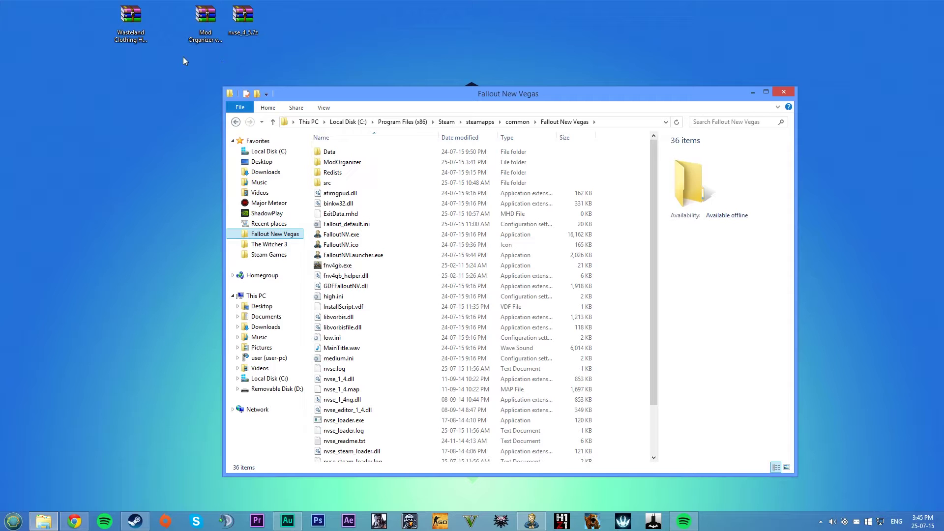
Step: Switch to Chrome and open the v0.278 page for Fallout 3 / New Vegas from the ENB site's graphic modifications downloads
left_click(81, 527)
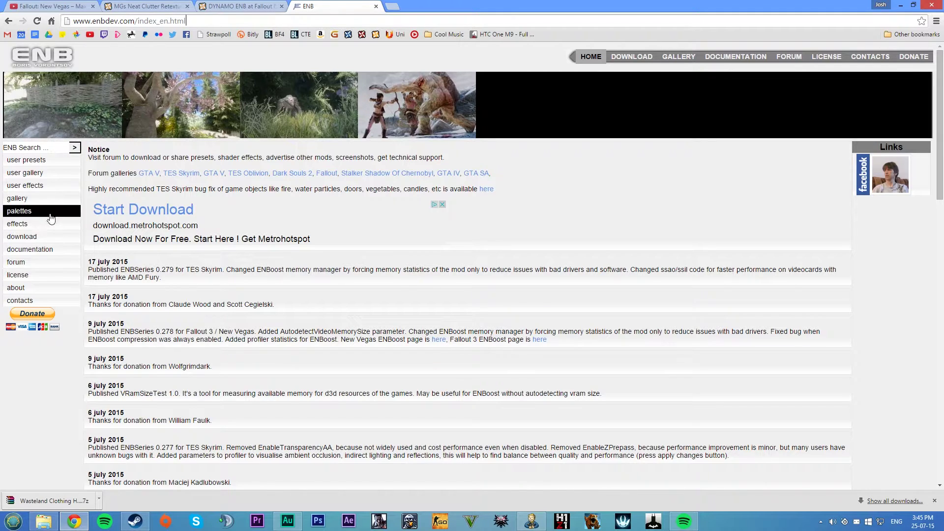
left_click(49, 236)
scroll(142, 295, "down", 12)
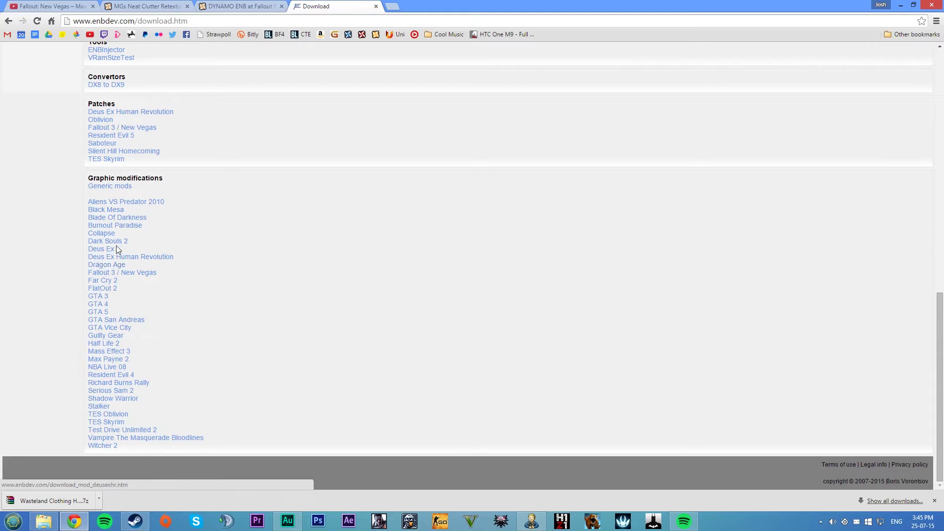
left_click(131, 273)
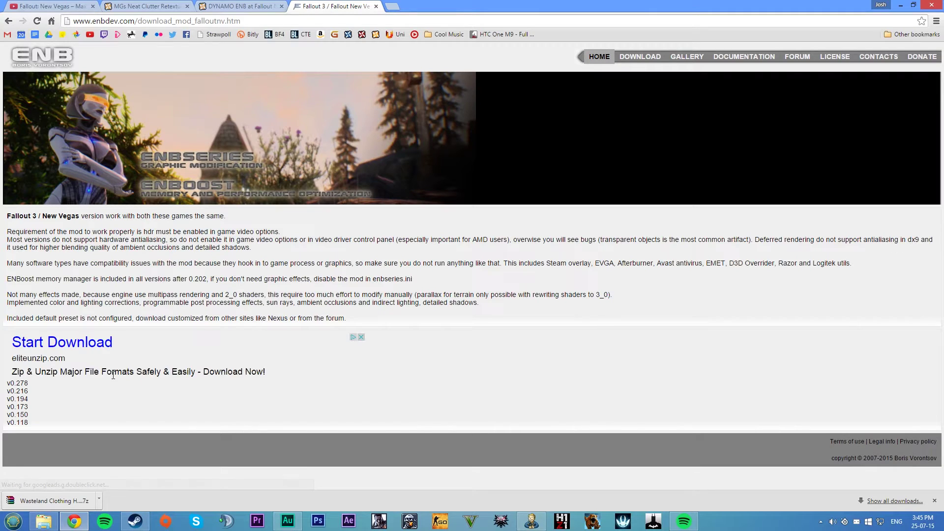
left_click(20, 384)
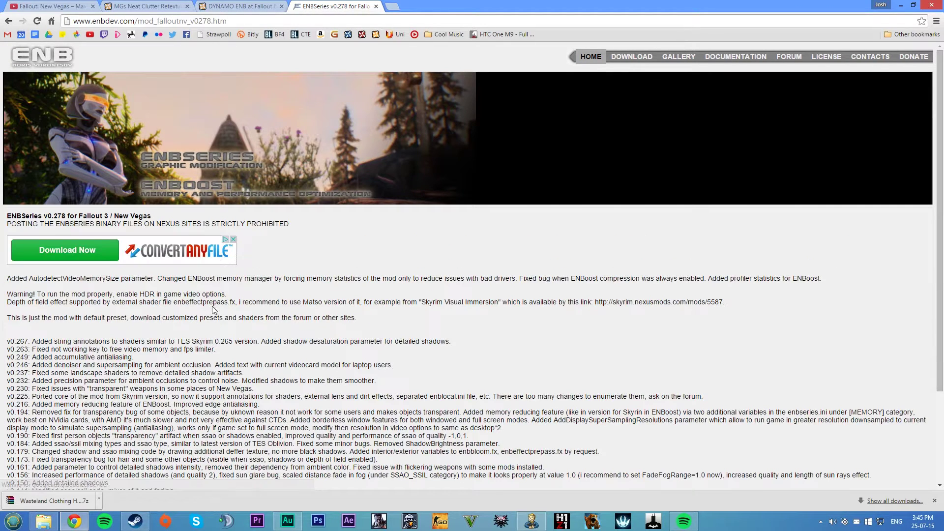
Step: Download enbseries_falloutnv_v0278.zip and save it to the Desktop
scroll(156, 291, "down", 3)
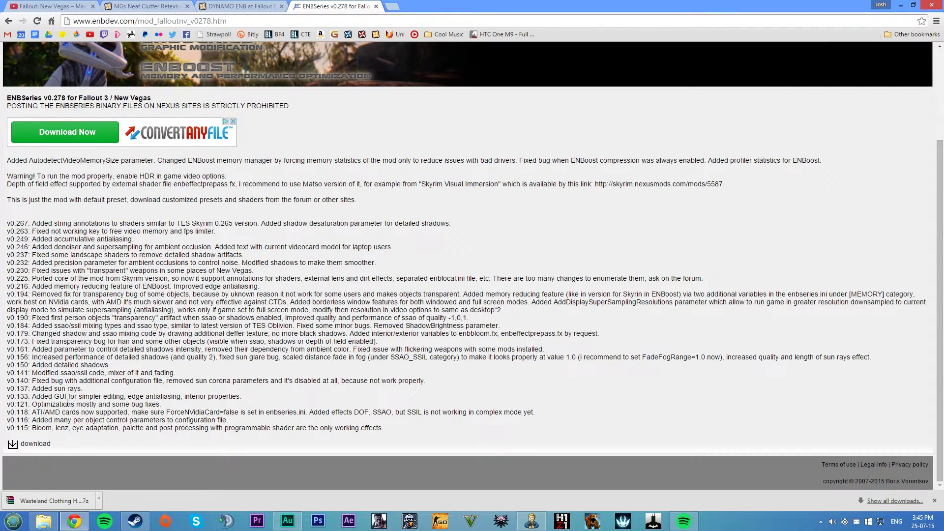
left_click(14, 445)
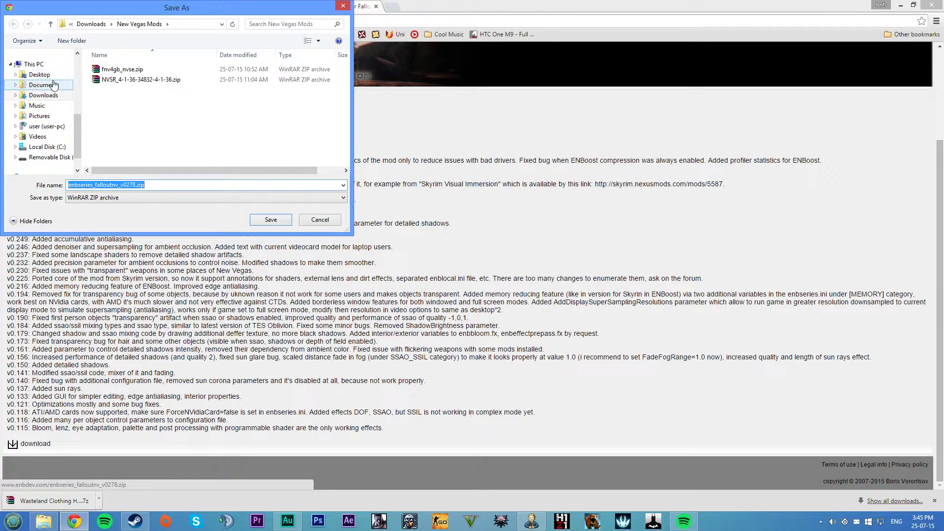
left_click(39, 74)
left_click(271, 217)
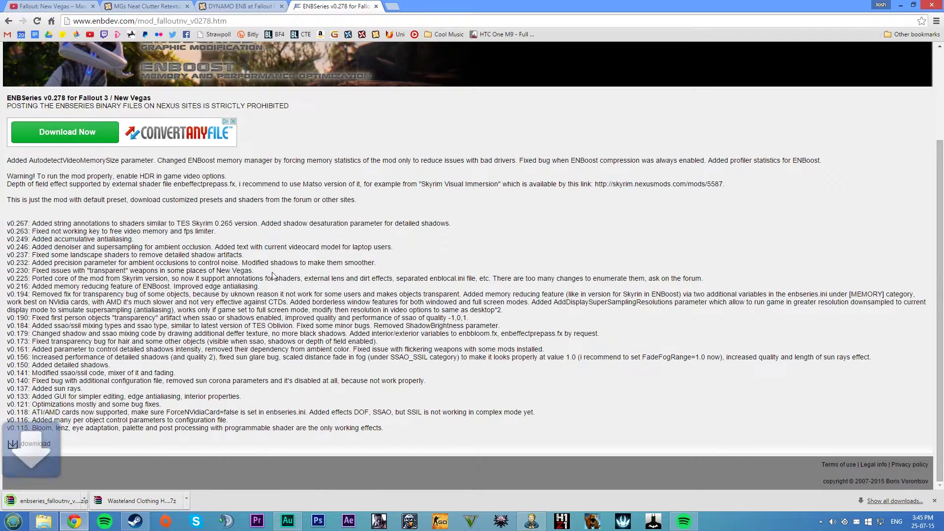
Step: Read through the DYNAMO ENB description on Nexus, covering its recommended and required mods, features and installation instructions
left_click(275, 6)
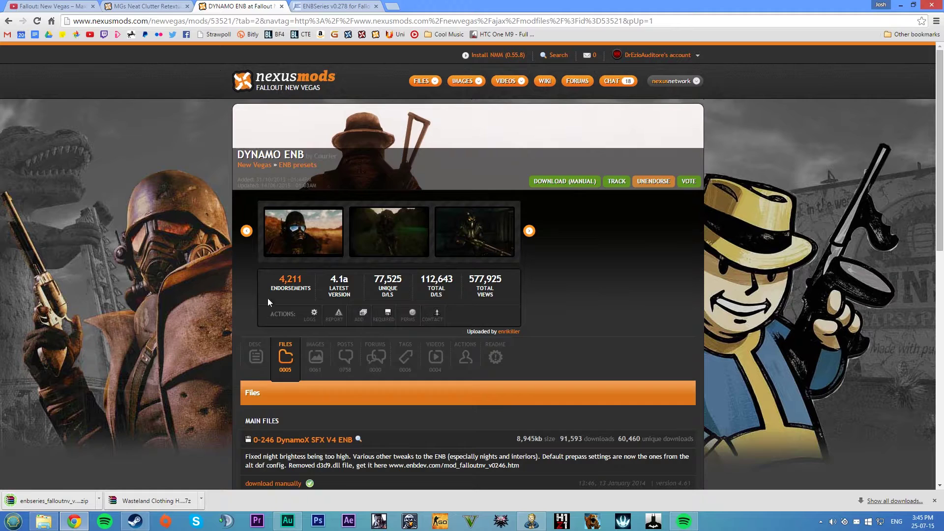
scroll(264, 307, "up", 2)
left_click(256, 370)
scroll(290, 273, "down", 5)
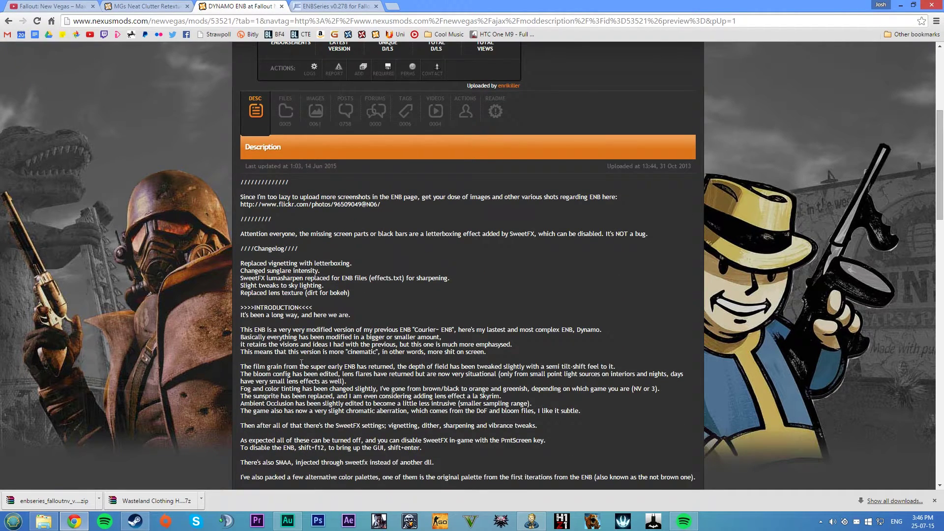
scroll(301, 363, "down", 3)
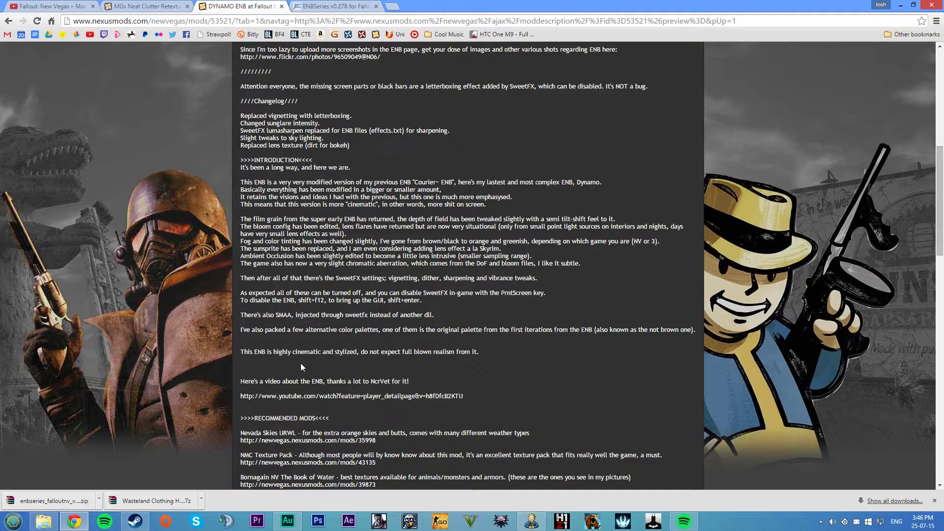
scroll(301, 364, "down", 6)
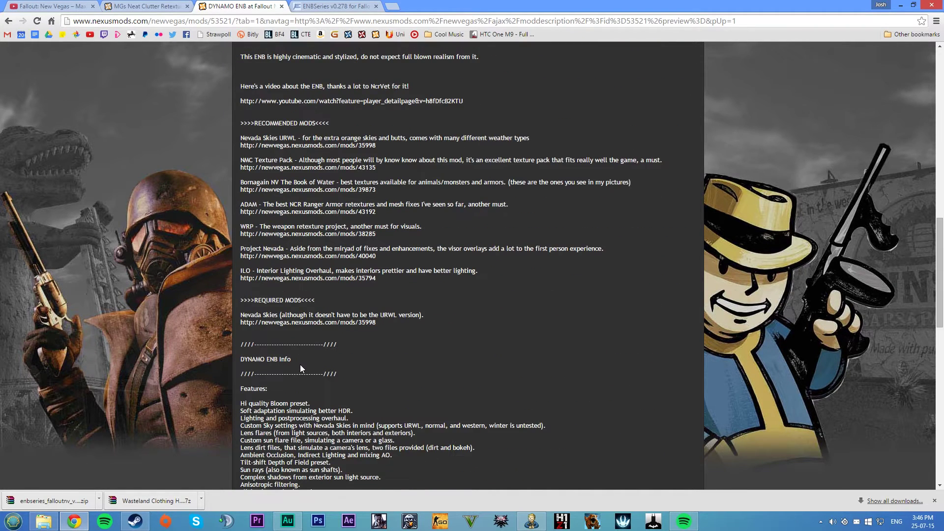
scroll(301, 368, "down", 3)
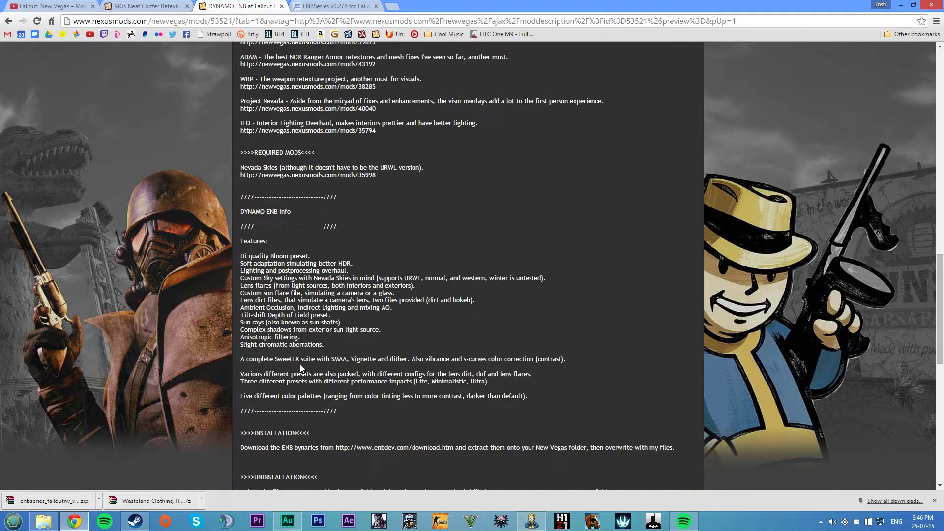
scroll(304, 374, "up", 4)
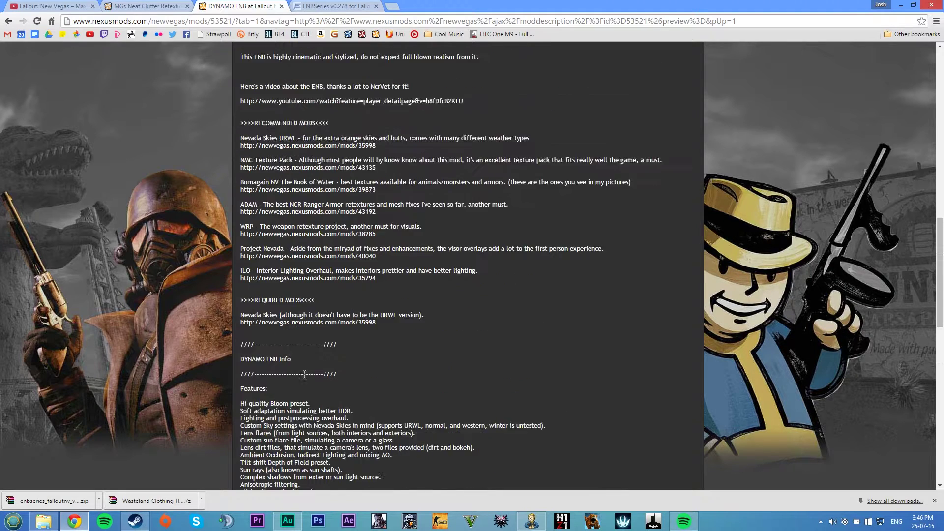
scroll(299, 387, "up", 12)
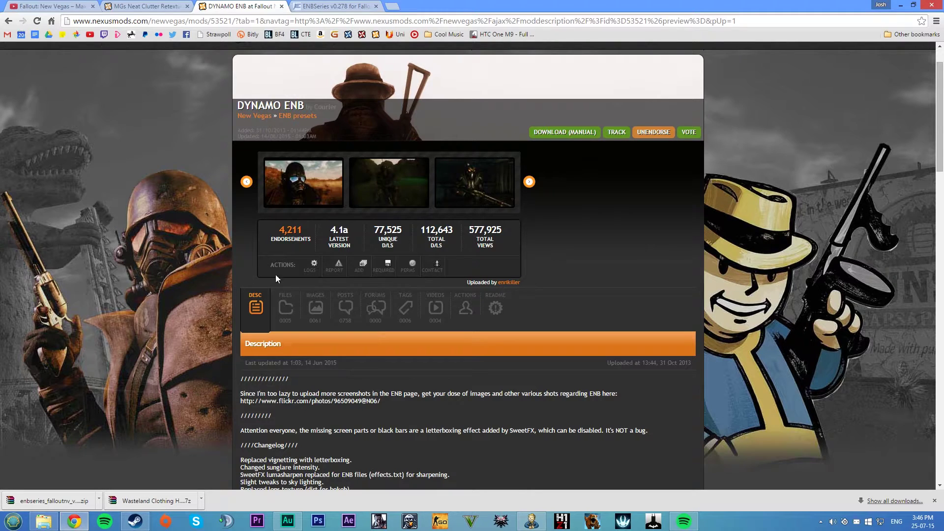
Step: Download the 0-246 DynamoX SFX V4 ENB main file to the Desktop and place its icon next to the enbseries archive
left_click(287, 310)
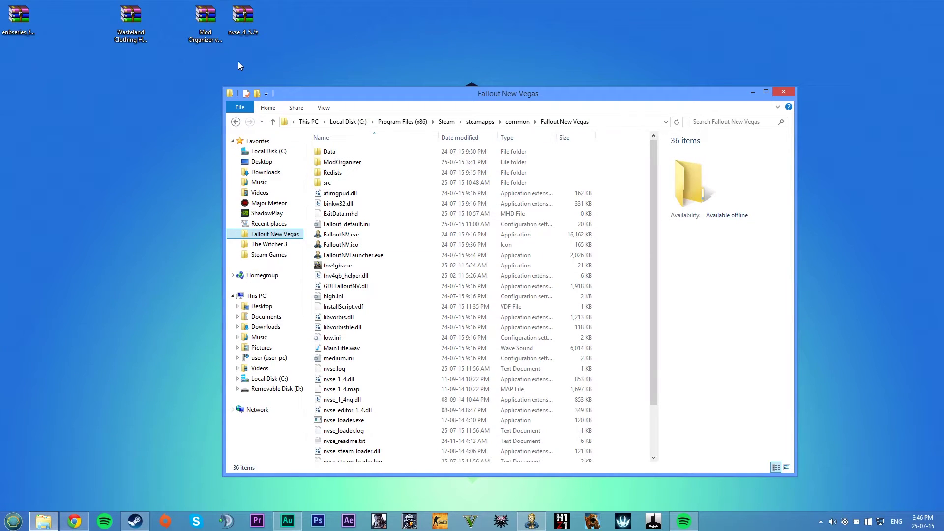
left_click(74, 520)
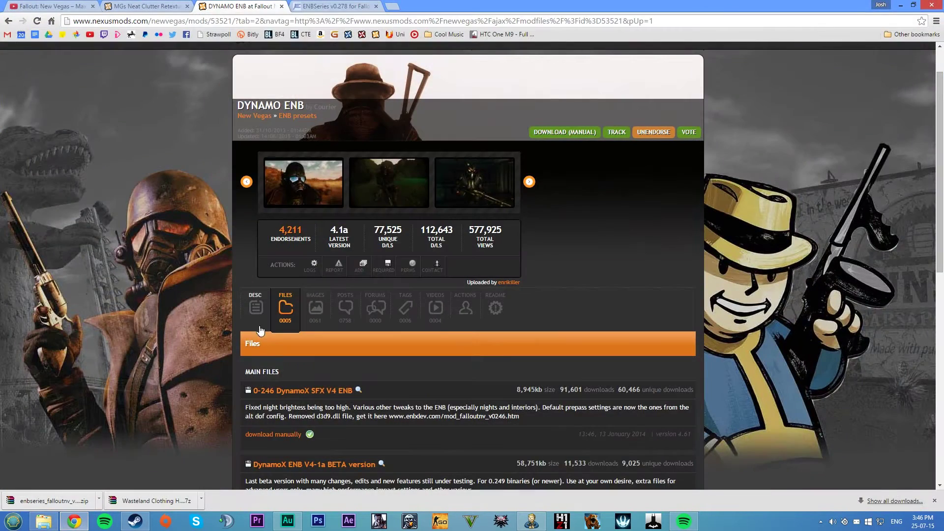
left_click(276, 436)
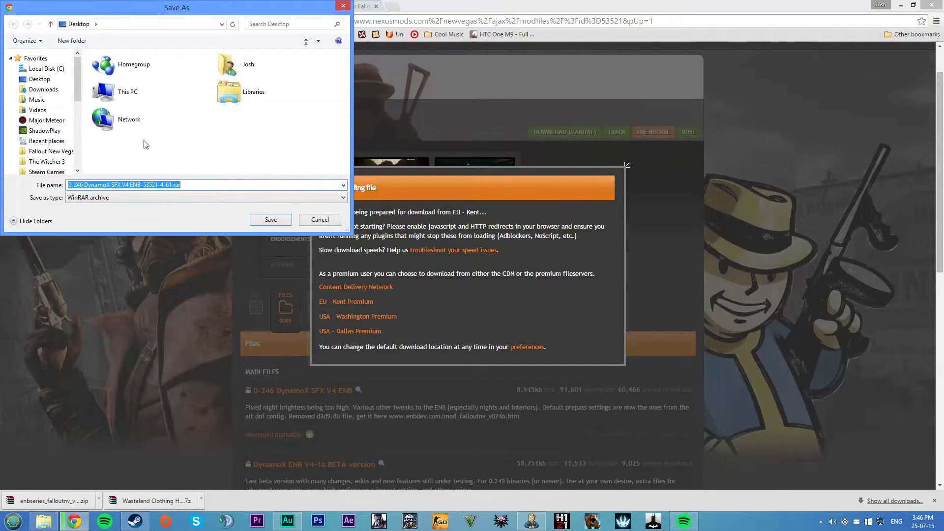
left_click(42, 80)
left_click(270, 220)
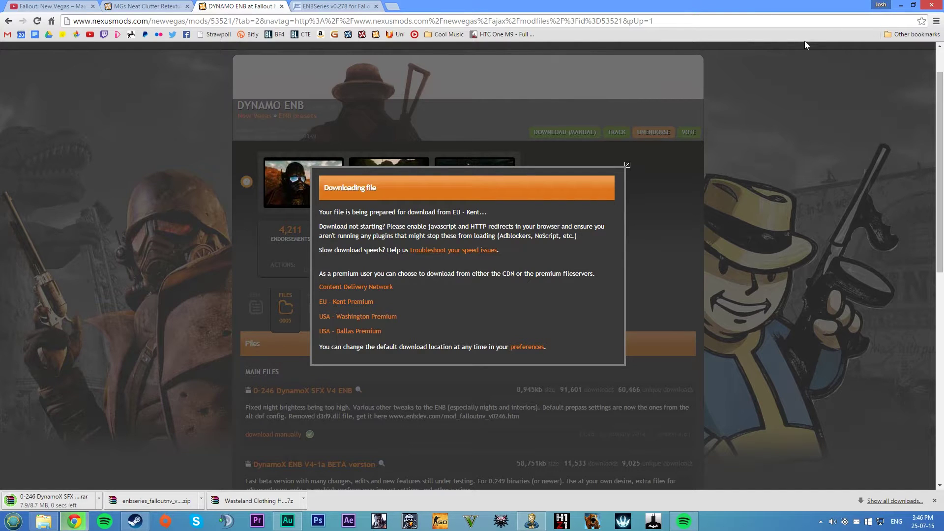
mouse_move(943, 0)
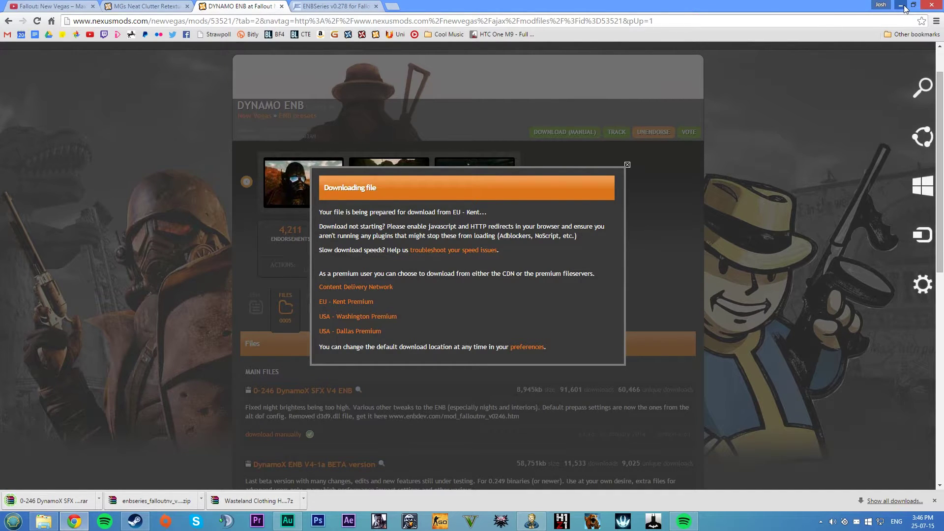
left_click(902, 6)
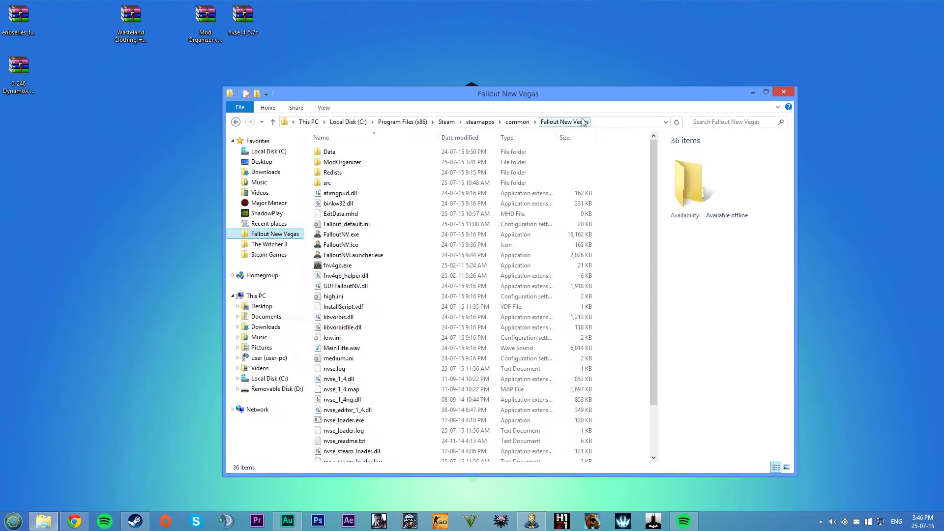
left_click_drag(18, 69, 56, 22)
Step: Open the enbseries archive in WinRAR, and recheck the recommended and required mods in the DYNAMO ENB description in Chrome
double_click(27, 33)
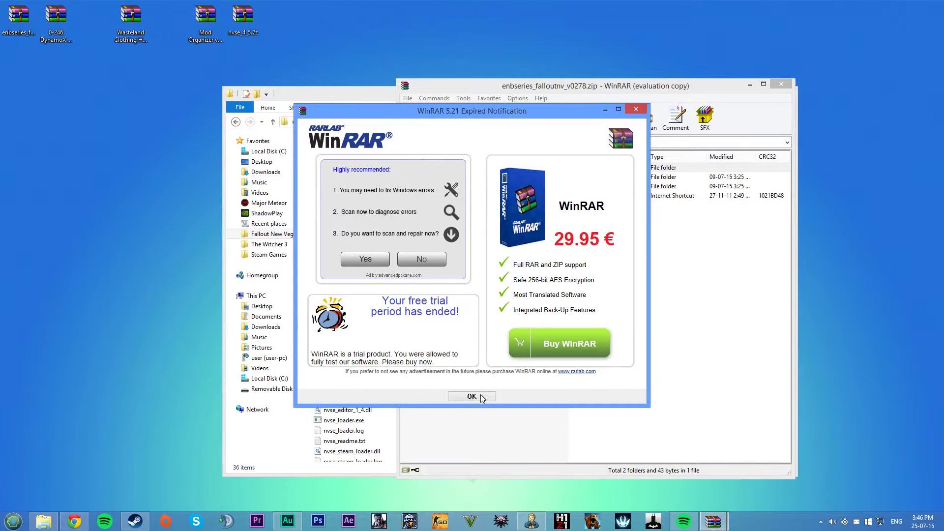
left_click(479, 395)
left_click(75, 521)
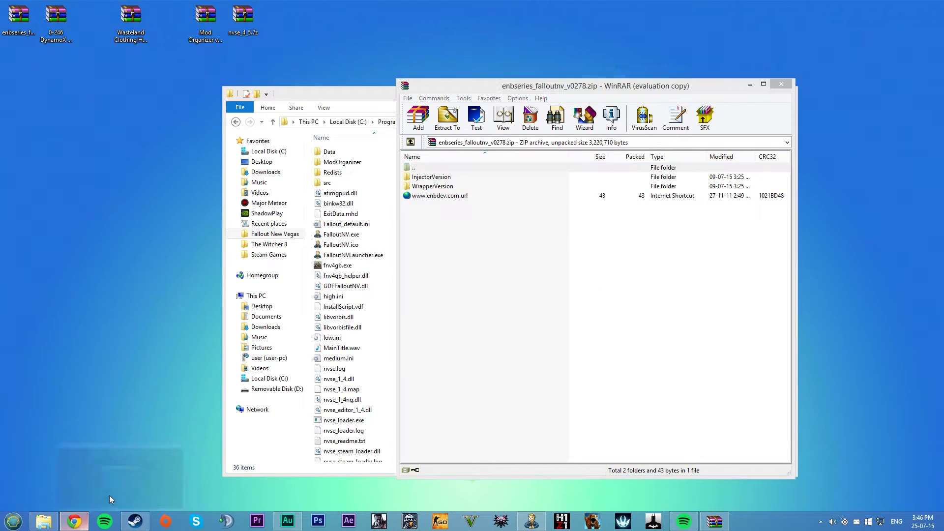
left_click(176, 116)
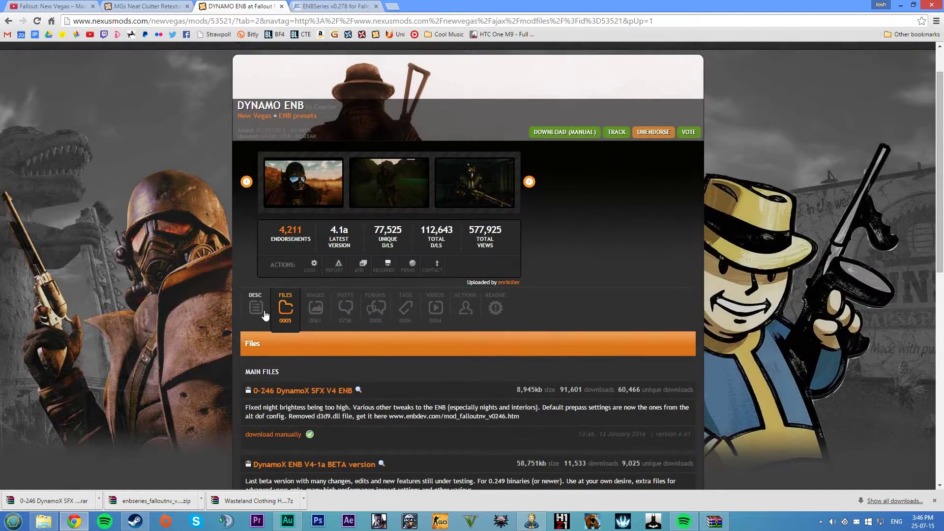
left_click(256, 307)
scroll(256, 260, "down", 6)
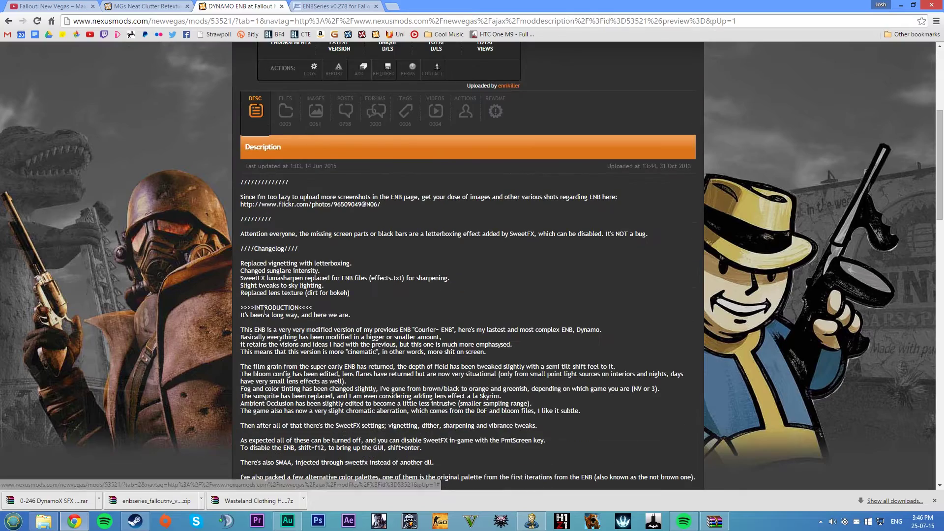
scroll(256, 241, "down", 5)
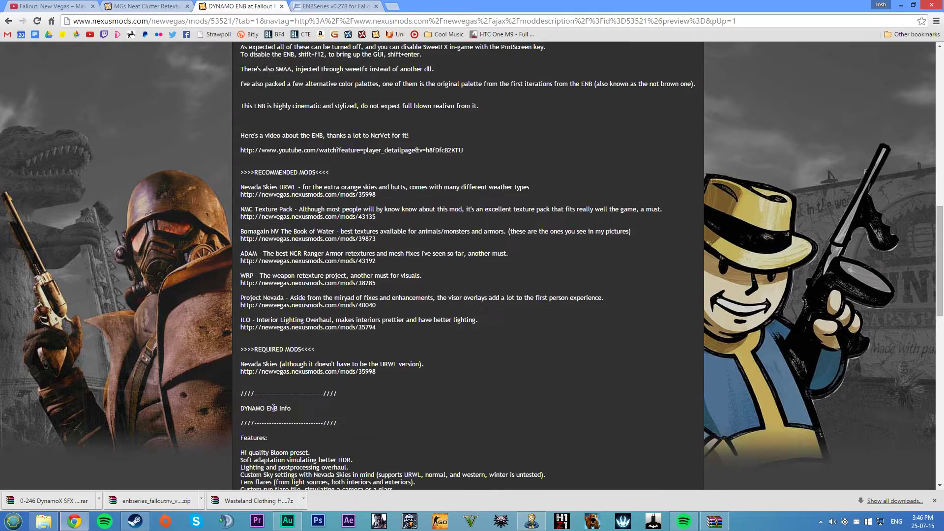
left_click(901, 5)
Step: Extract everything in the WrapperVersion folder of enbseries_falloutnv_v0278.zip into the Fallout New Vegas game folder, and close the archive
double_click(34, 32)
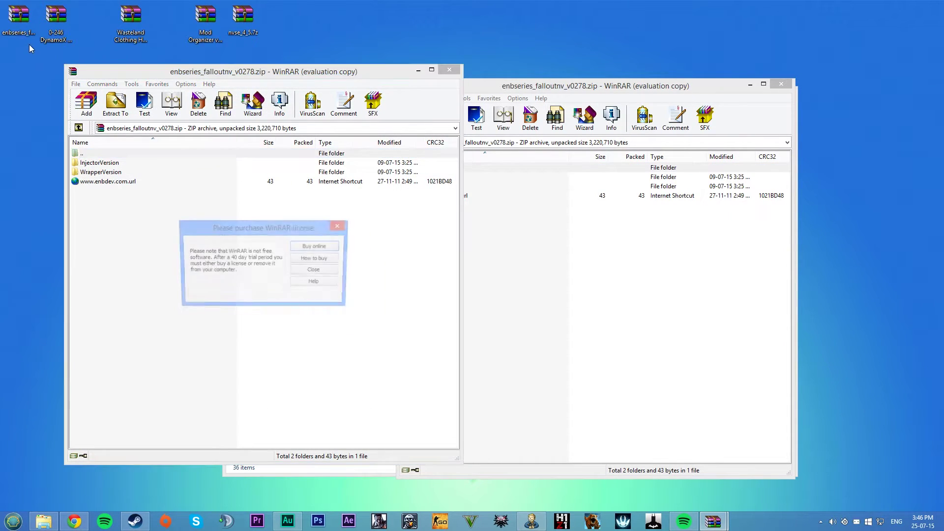
left_click(302, 271)
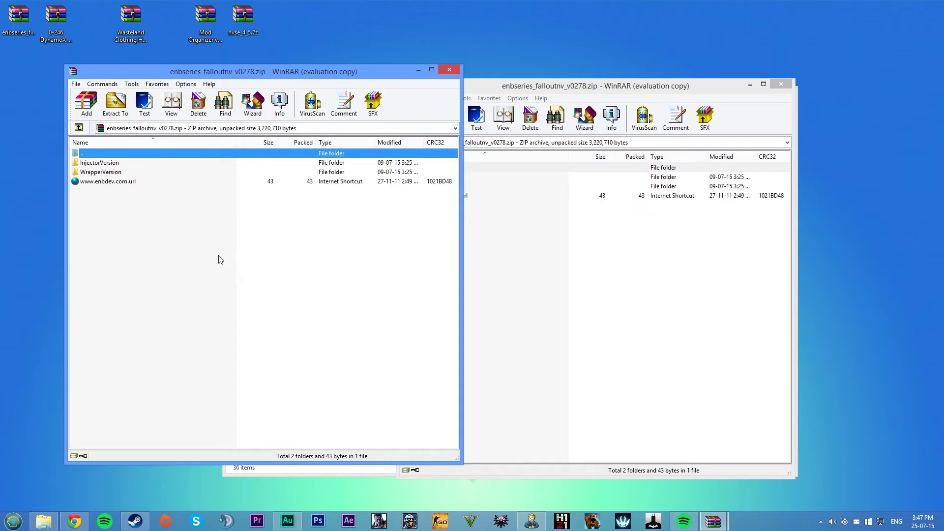
double_click(116, 173)
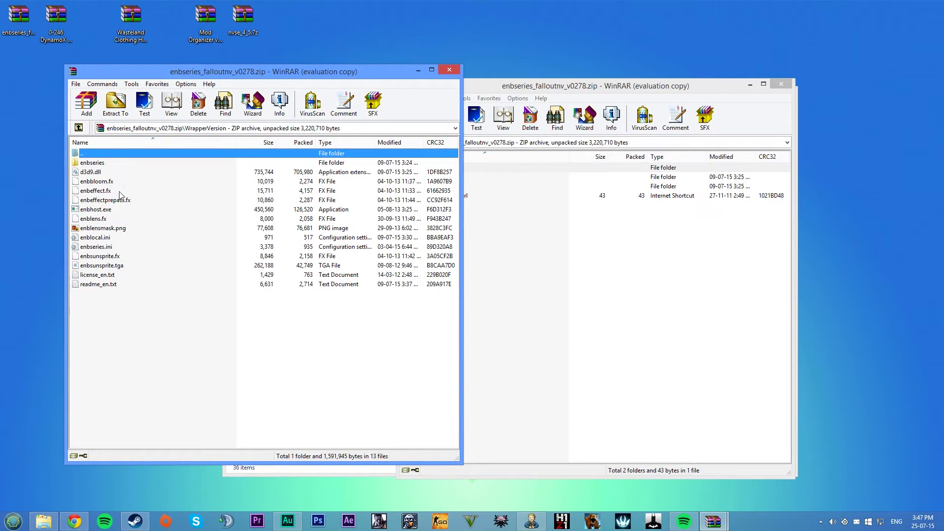
left_click_drag(124, 425, 84, 161)
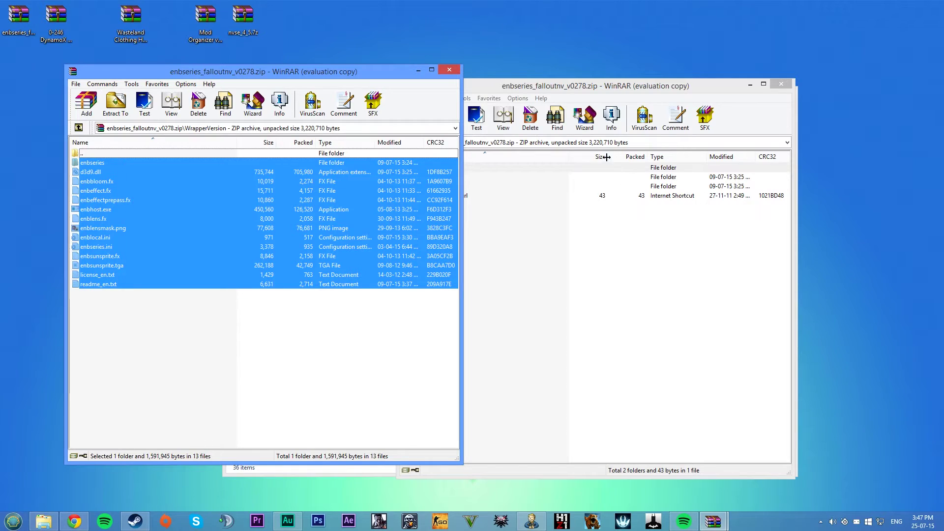
left_click(751, 85)
left_click(586, 96)
left_click_drag(586, 96, 717, 93)
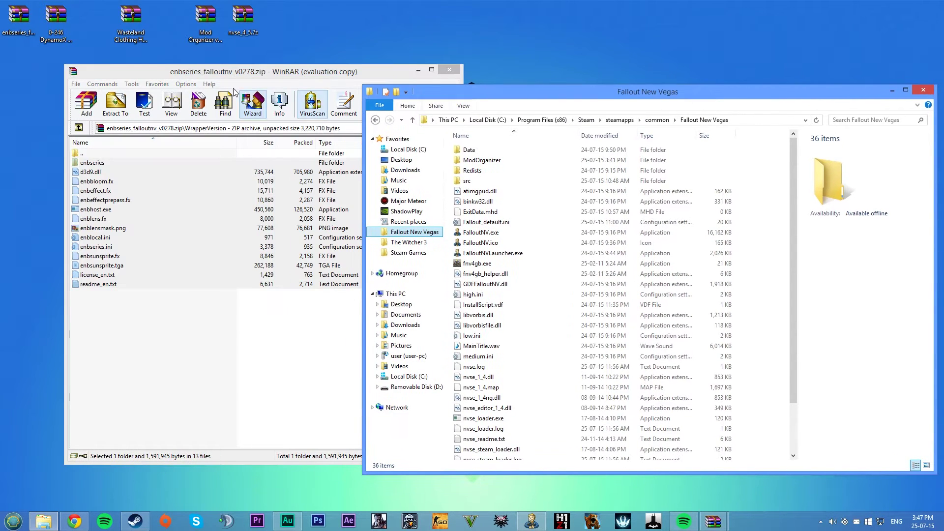
left_click(222, 74)
left_click_drag(136, 377, 531, 319)
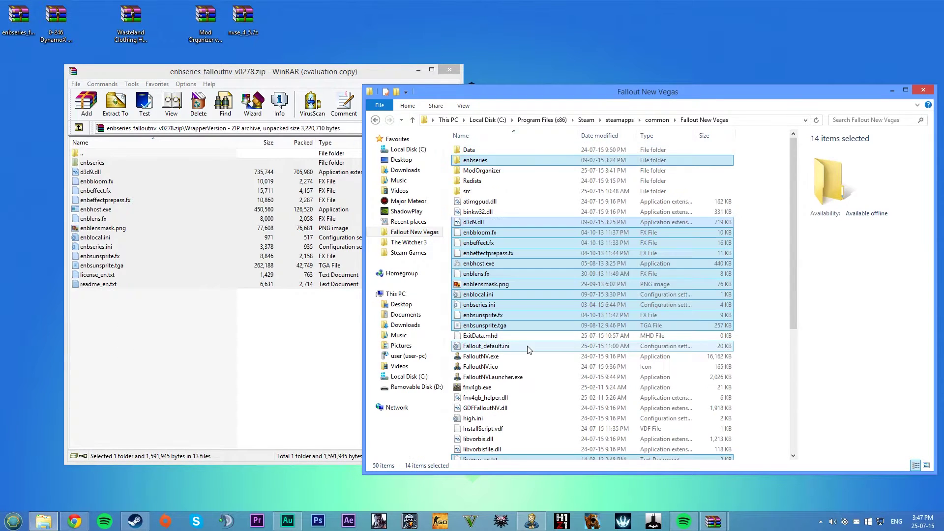
left_click(449, 70)
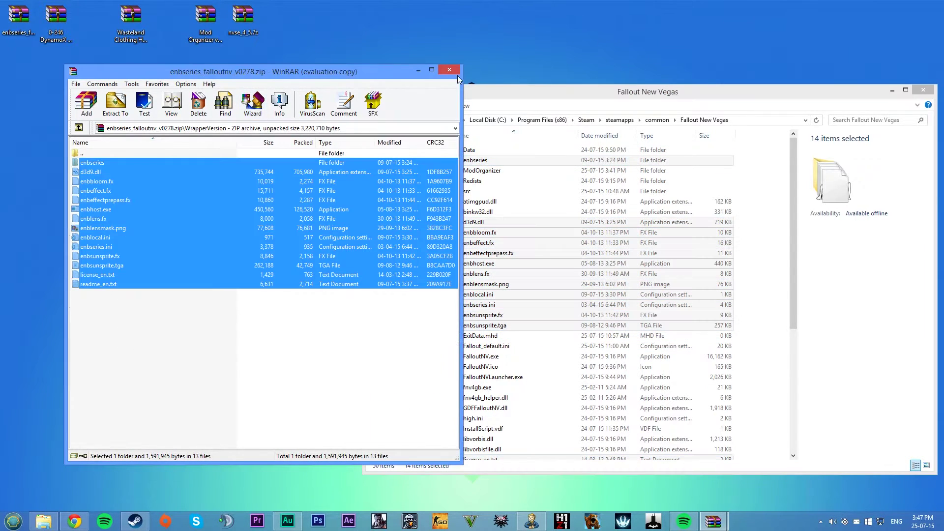
Step: Open the Courier~ ENB DynamoX V3 SFX ENB 0.246 folder in the DynamoX archive and position its window beside the game folder
double_click(55, 22)
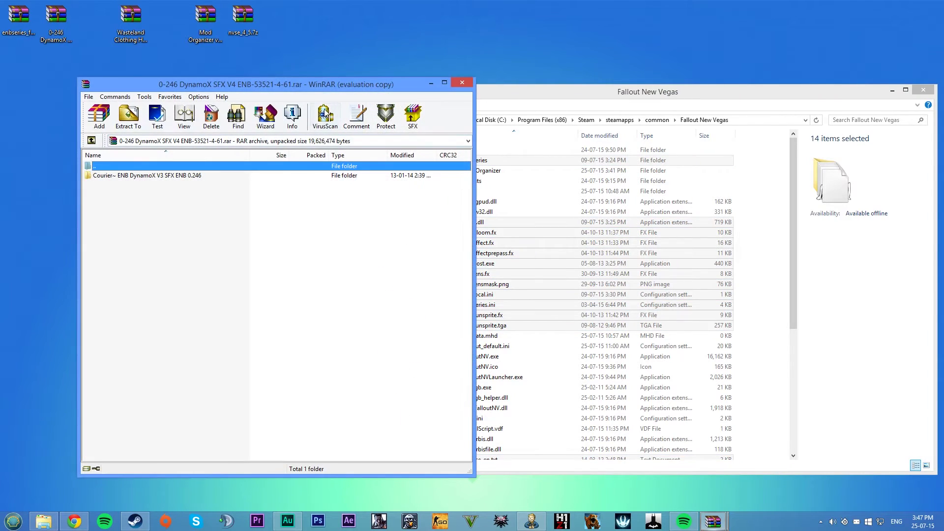
left_click_drag(308, 87, 210, 87)
double_click(79, 176)
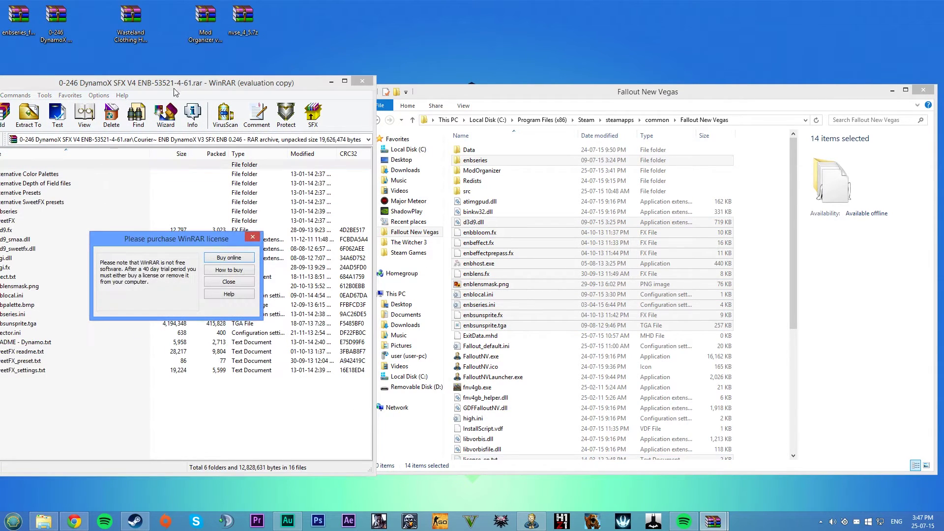
left_click_drag(198, 84, 229, 86)
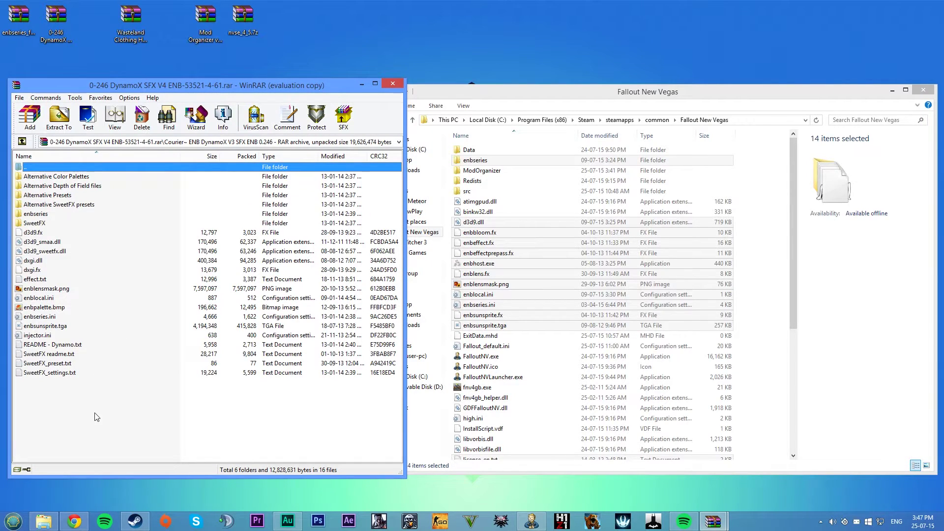
Step: Extract the enbseries and SweetFX folders and all loose files from the archive into the game folder, replacing the existing files
left_click_drag(81, 421, 53, 226)
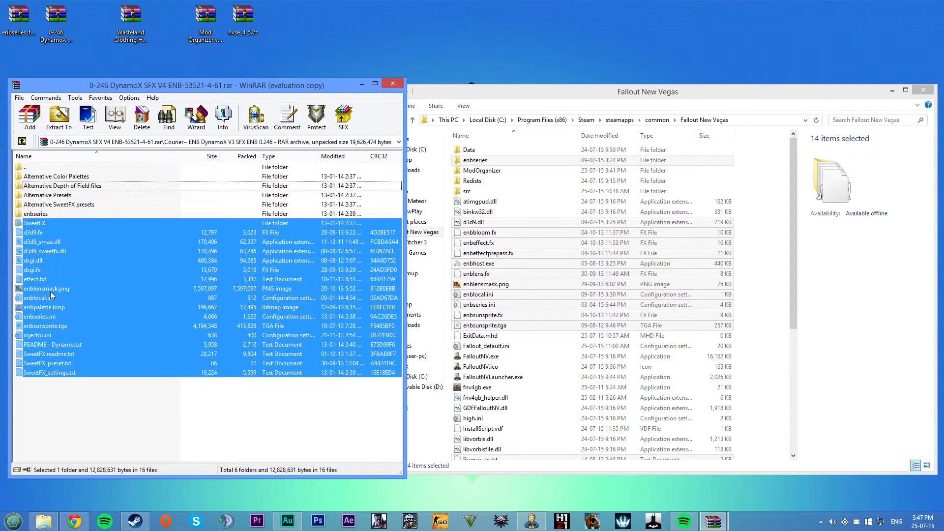
left_click_drag(51, 326, 45, 217)
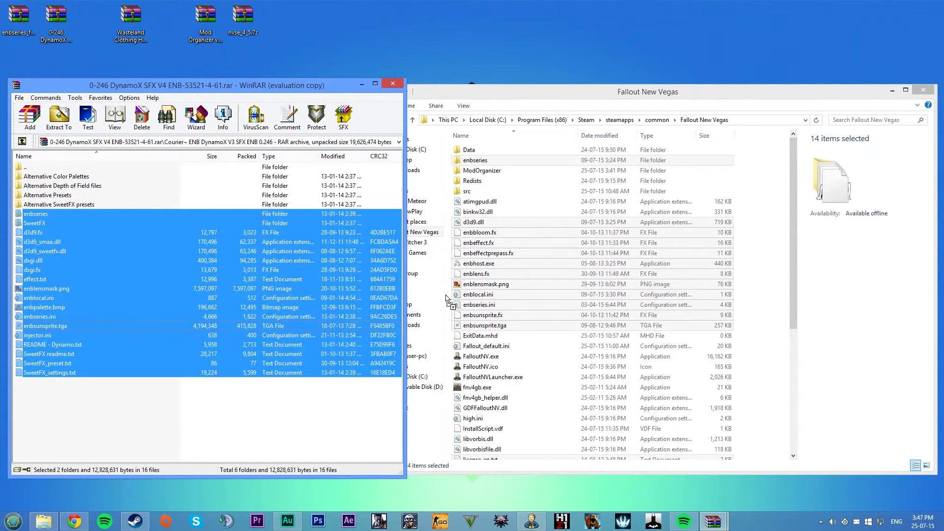
left_click_drag(449, 298, 448, 298)
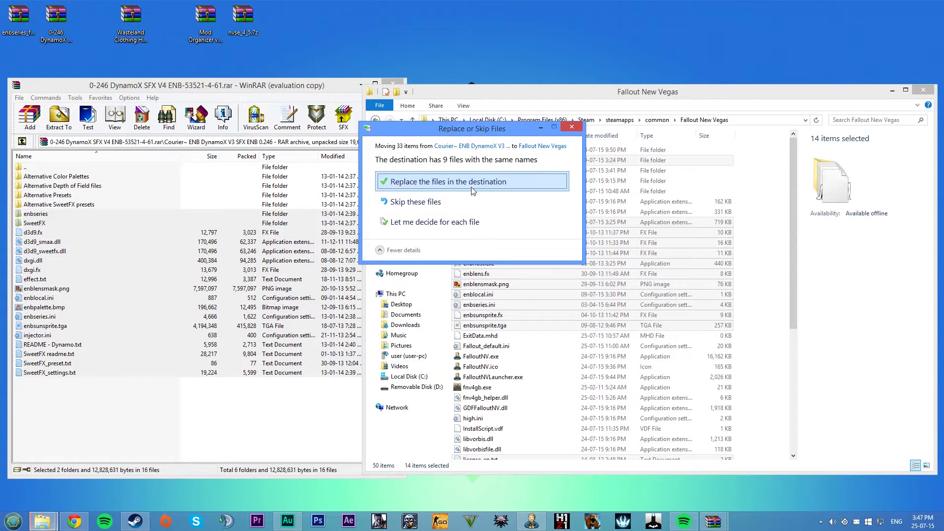
left_click(460, 190)
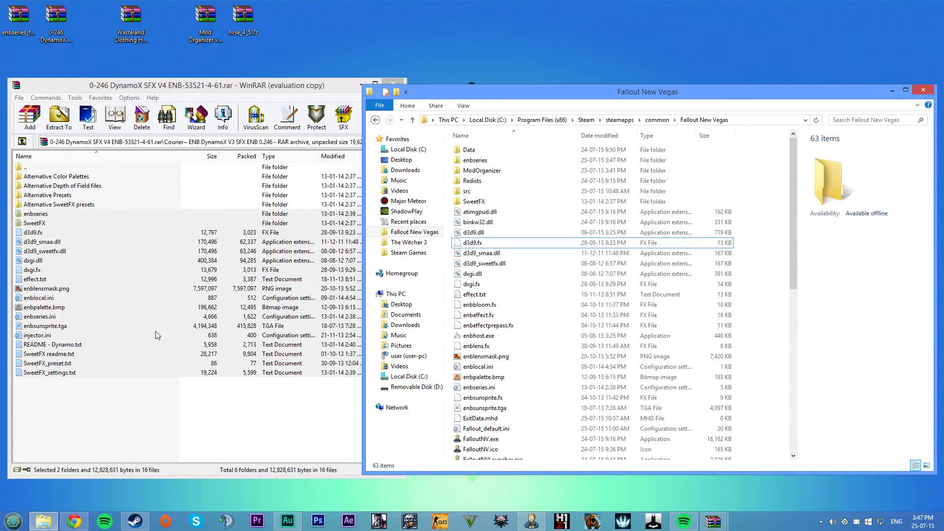
Step: Look through the alternative folders in the DynamoX archive, including Kyo's DoF ED under Alternative Depth of Field files, and return to the ENB folder
left_click(115, 420)
left_click(83, 207)
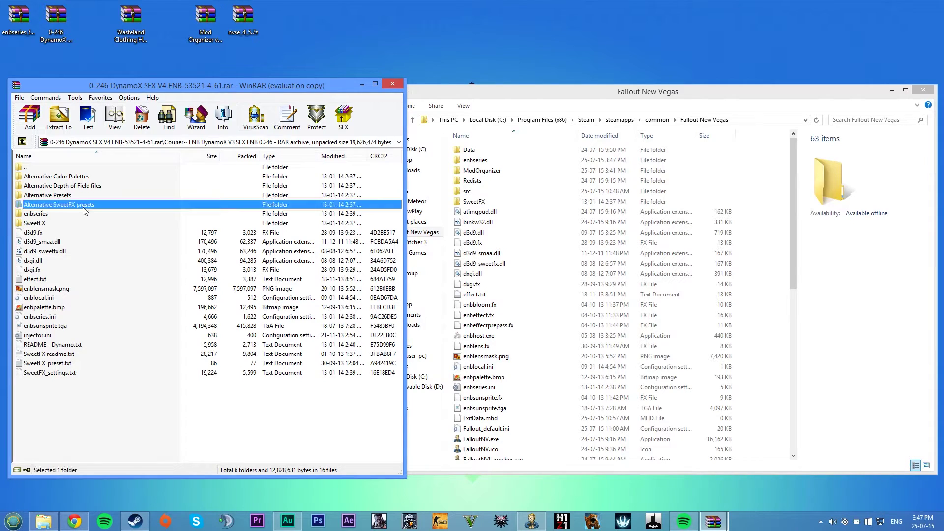
left_click(70, 180)
left_click(72, 187)
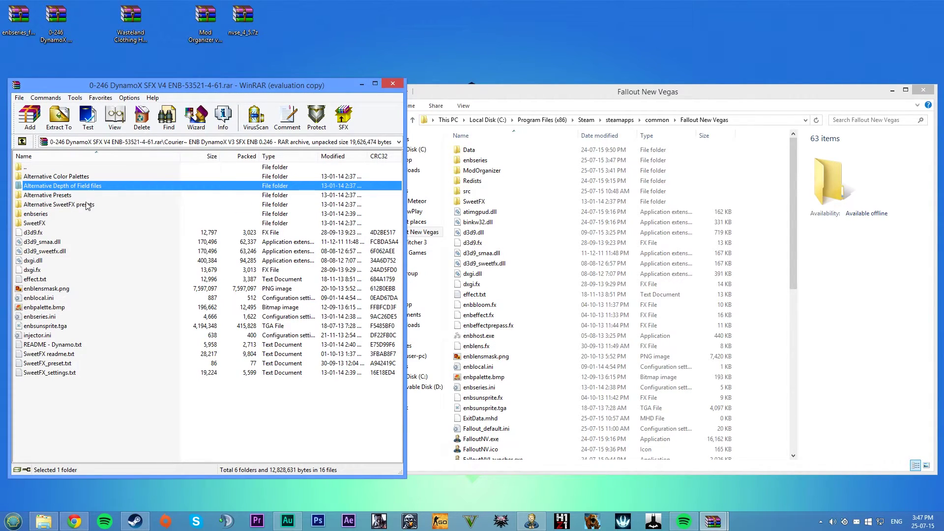
double_click(76, 188)
double_click(49, 195)
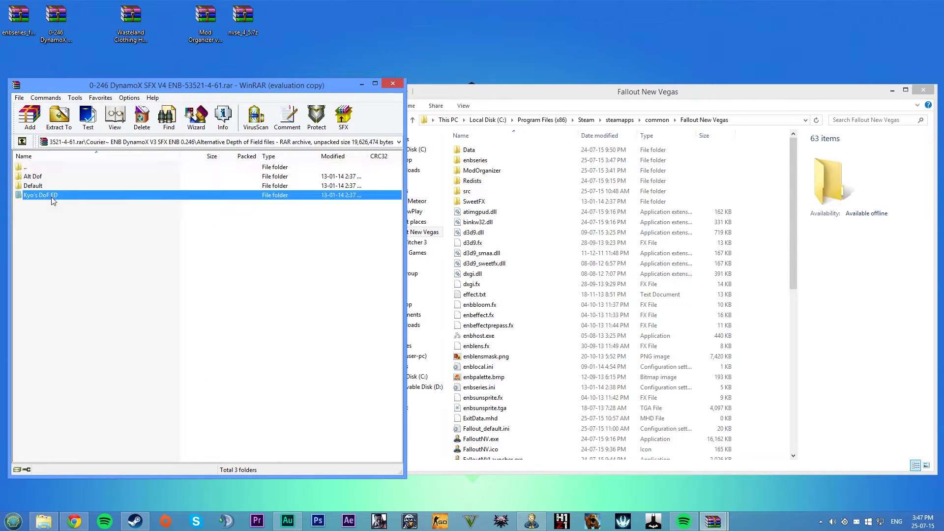
left_click(55, 178)
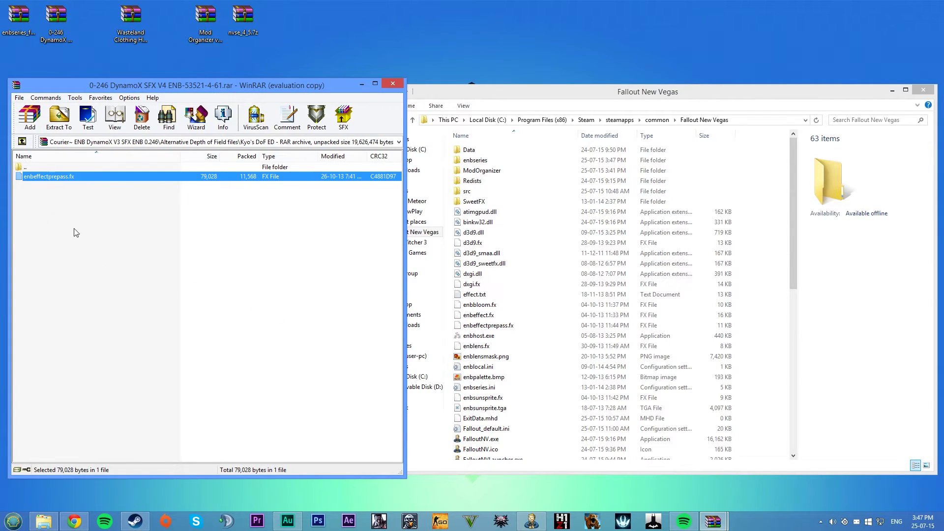
double_click(32, 167)
double_click(37, 168)
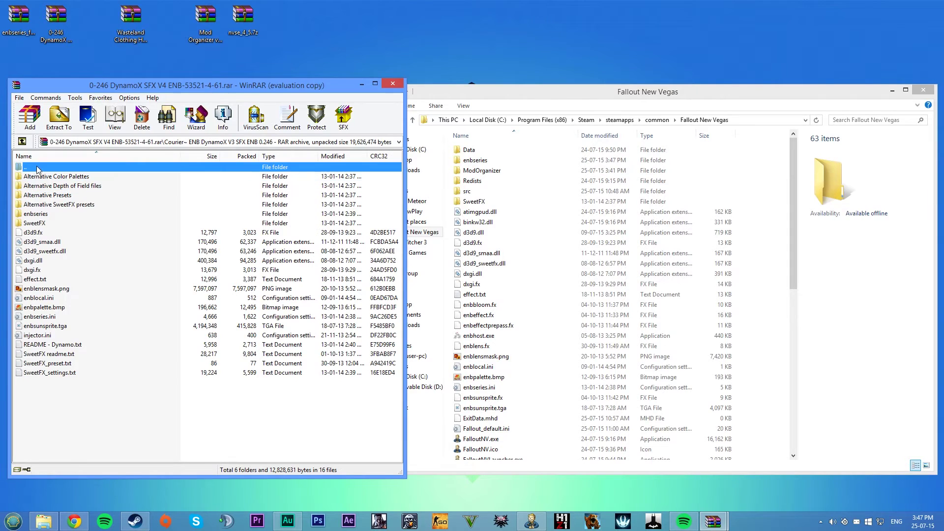
Step: Minimize the DynamoX archive window, and close the Fallout New Vegas folder window
left_click(362, 84)
left_click_drag(541, 92, 354, 88)
left_click(329, 242)
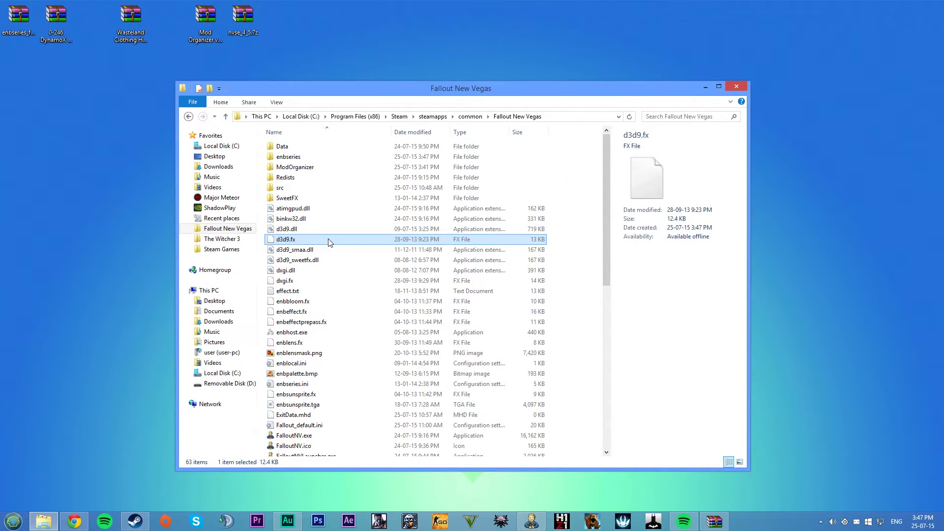
left_click(736, 89)
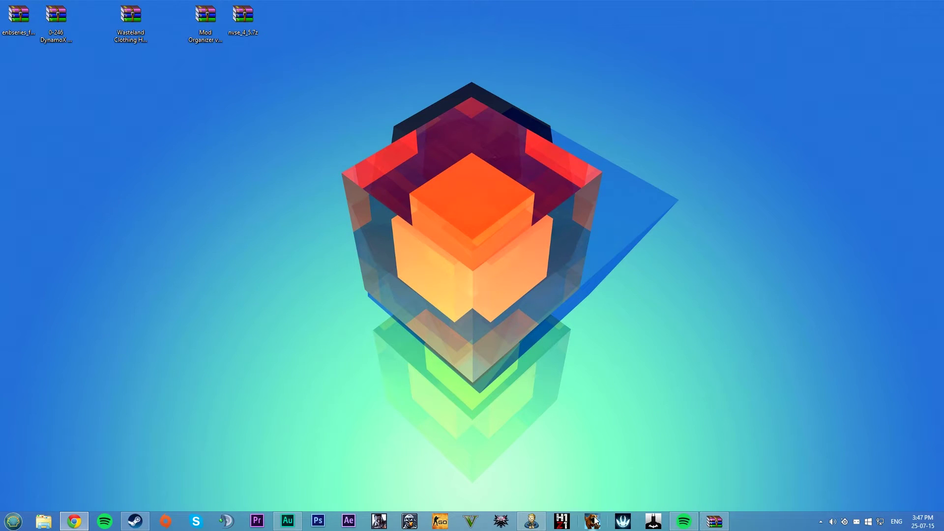
left_click(545, 525)
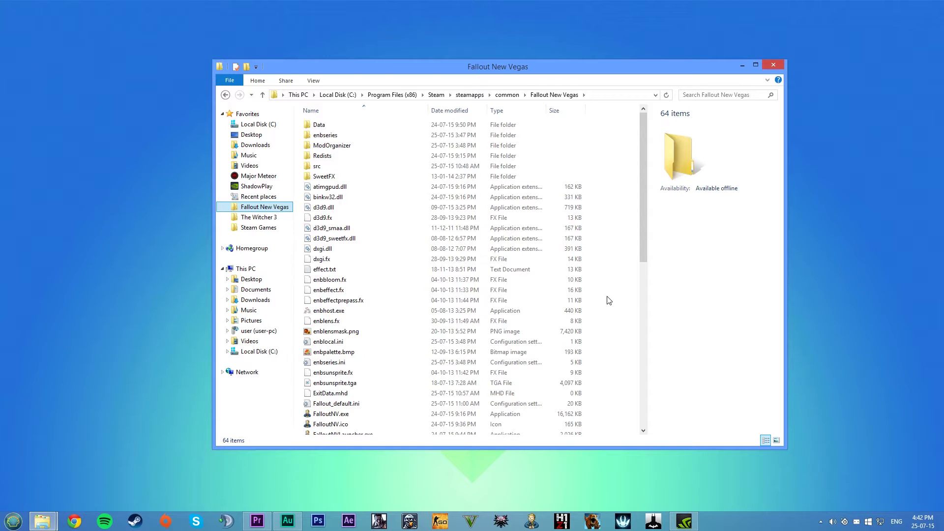
Step: Open the falloutnv folder under Documents\My Games and locate Fallout.ini and FalloutPrefs.ini
left_click(268, 290)
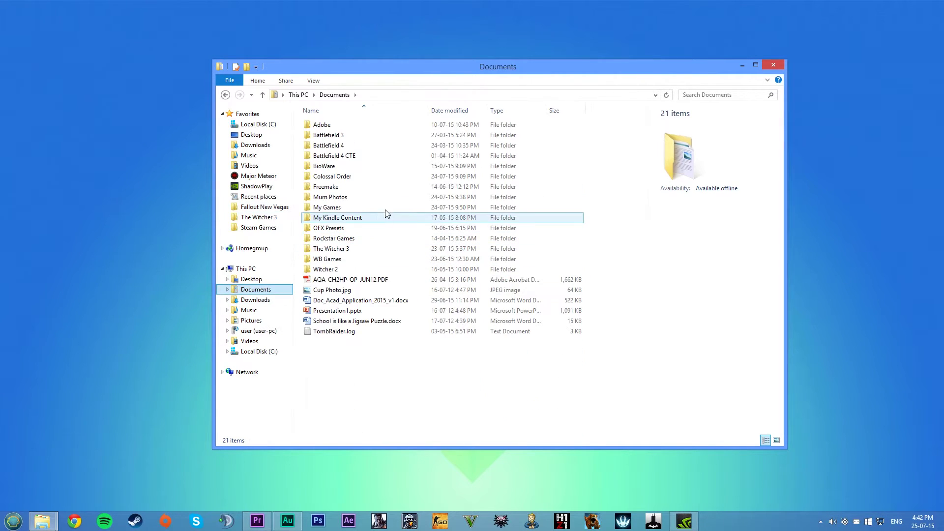
double_click(357, 207)
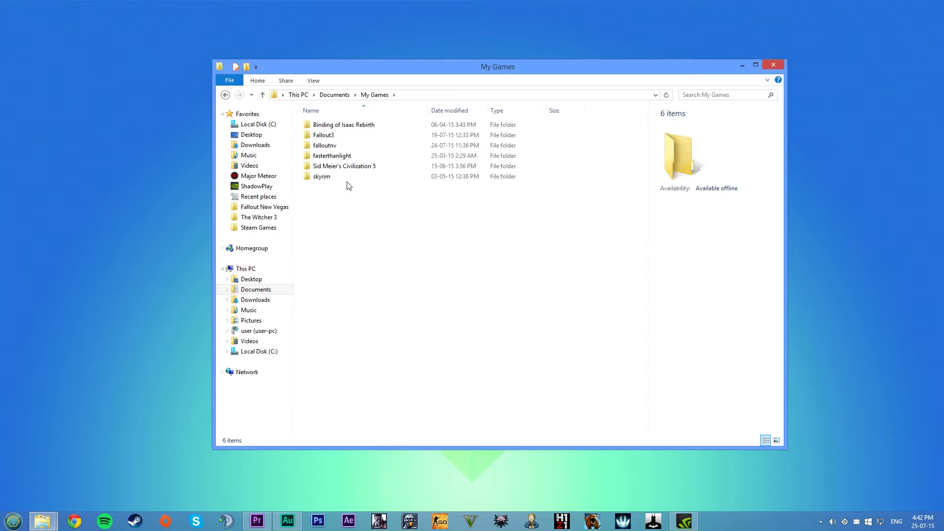
double_click(339, 146)
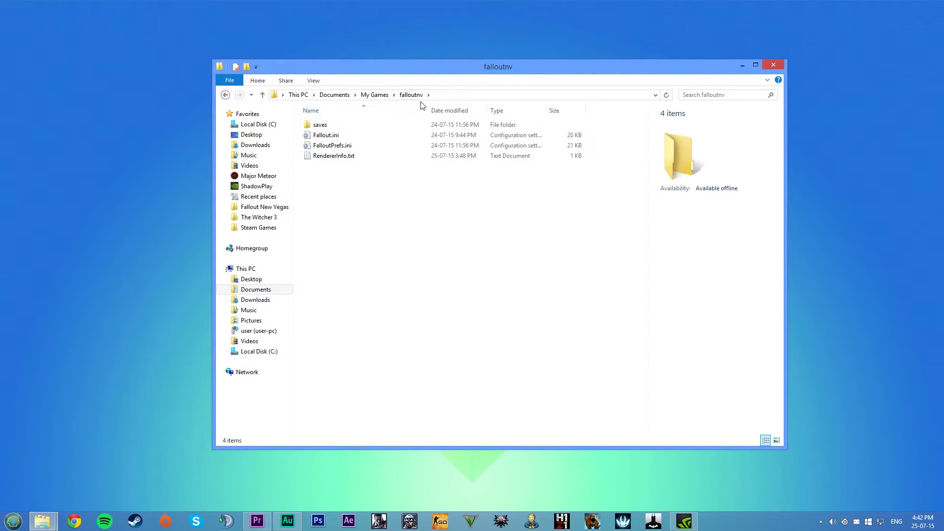
left_click(344, 135)
left_click(343, 146, "ctrl")
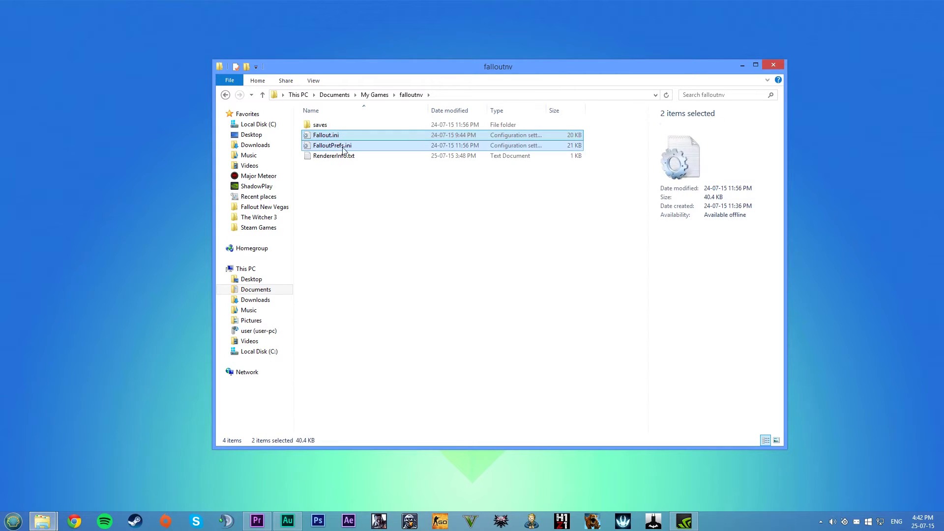
left_click(358, 216)
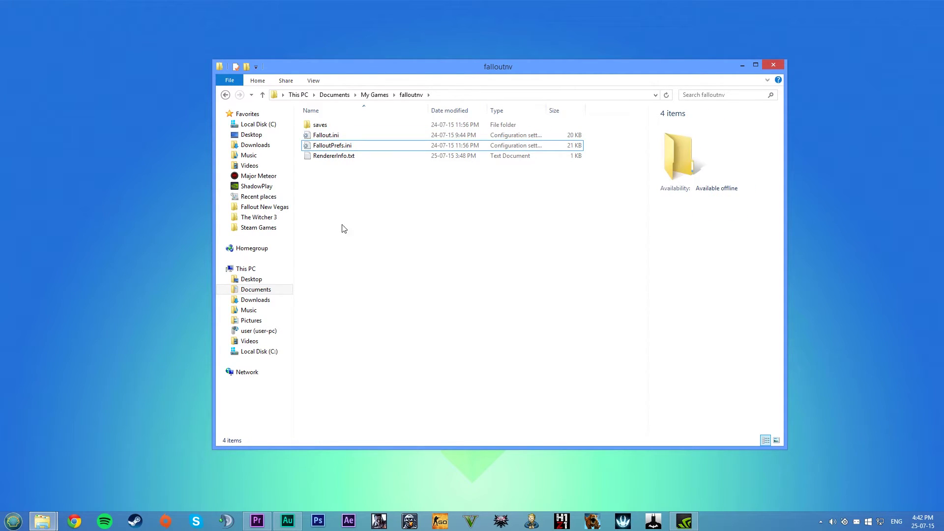
Step: Check the Default profile folder of ModOrganizer inside the Fallout New Vegas folder, and go back up to the game folder
left_click(278, 208)
double_click(361, 145)
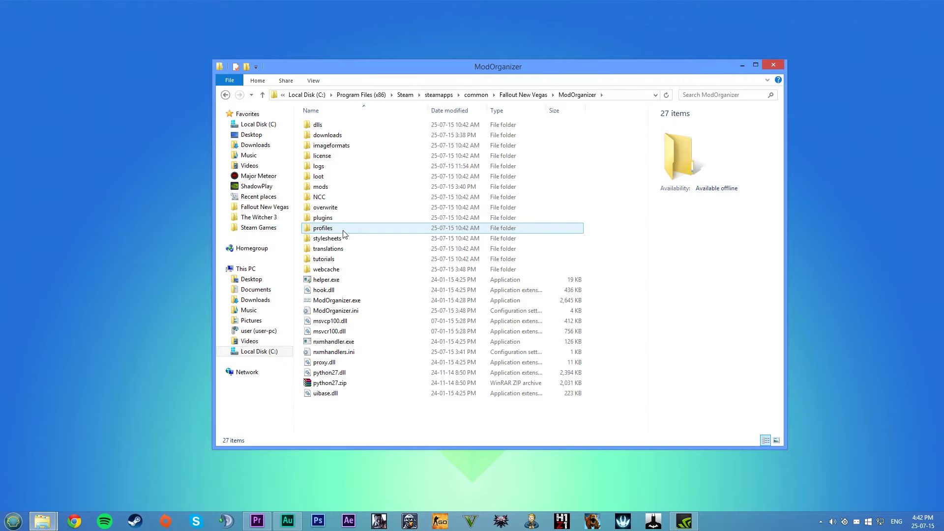
double_click(344, 231)
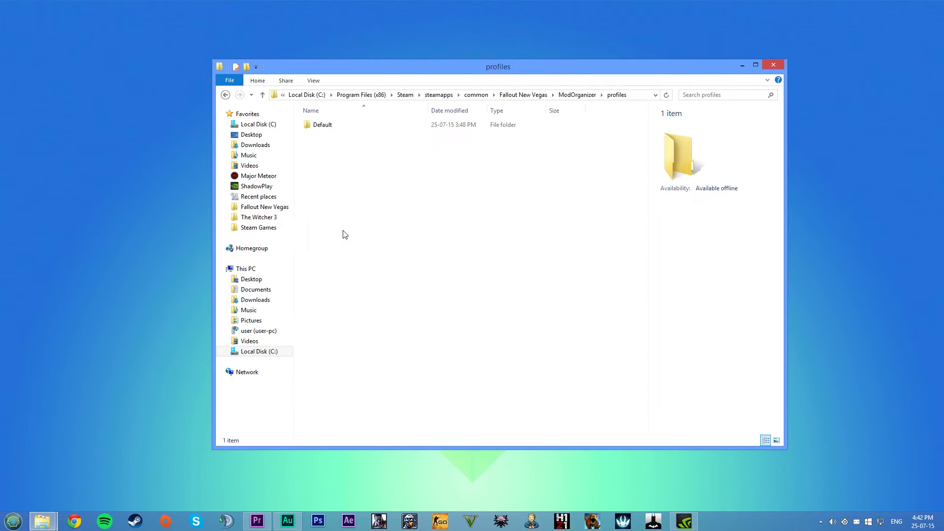
double_click(334, 129)
left_click(262, 95)
left_click(263, 95)
left_click(263, 95)
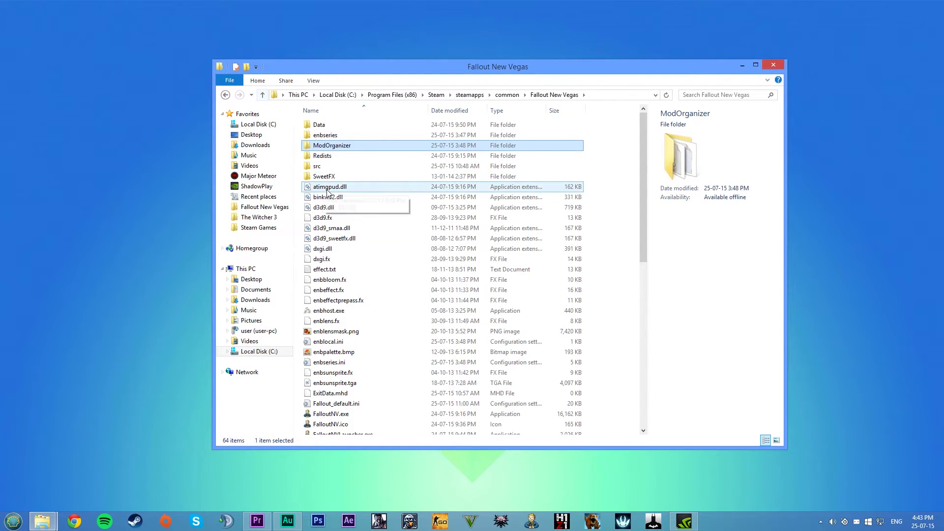
Step: Reopen ModOrganizer\profiles\Default and point out the profile's own fallout.ini and falloutprefs.ini
double_click(325, 146)
double_click(346, 225)
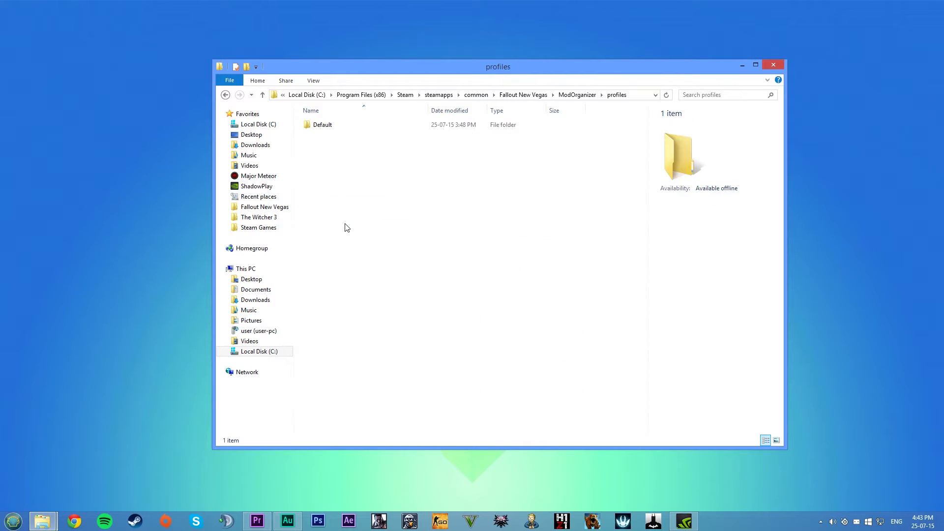
double_click(348, 127)
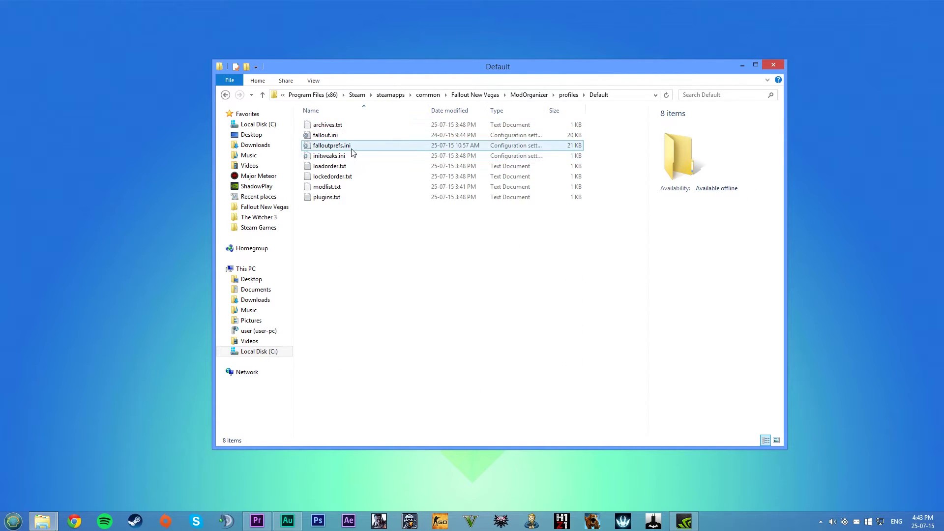
left_click(350, 156)
left_click(342, 137)
left_click(347, 146, "ctrl")
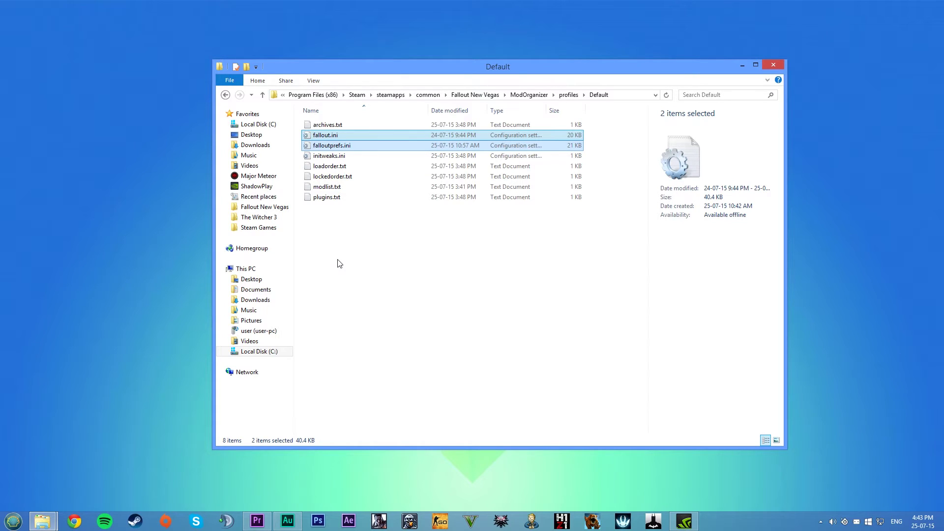
left_click(359, 264)
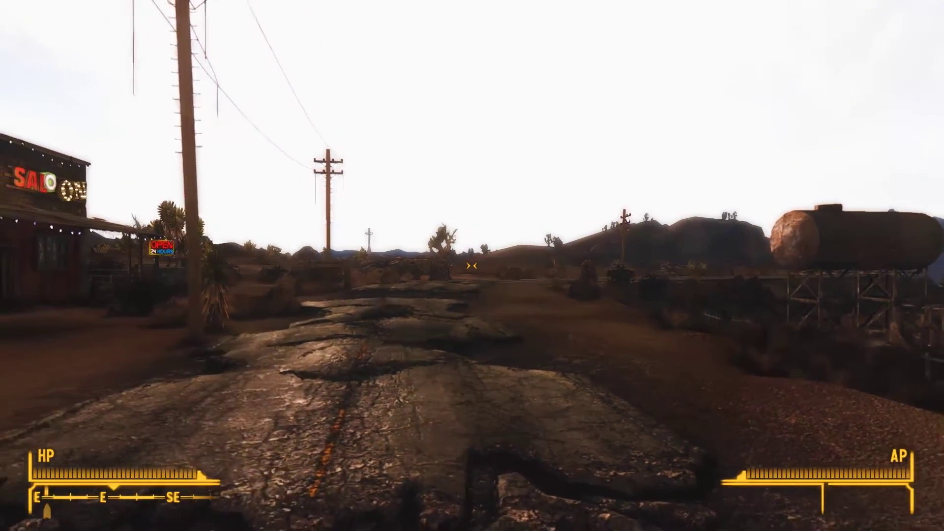
Step: Bring up the in-game ENBSeries settings, toggle UseEffect off and on to compare the graphics, and close the settings
key("shift+Return")
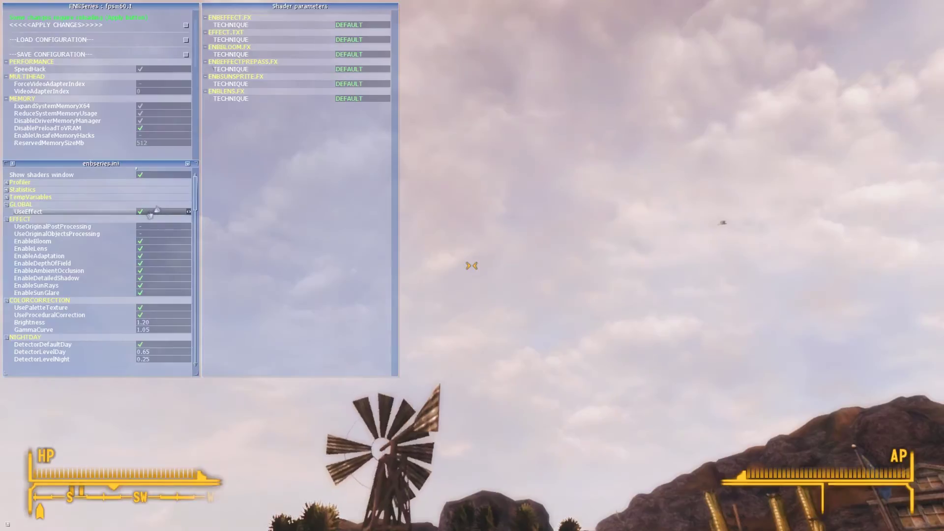
left_click(150, 212)
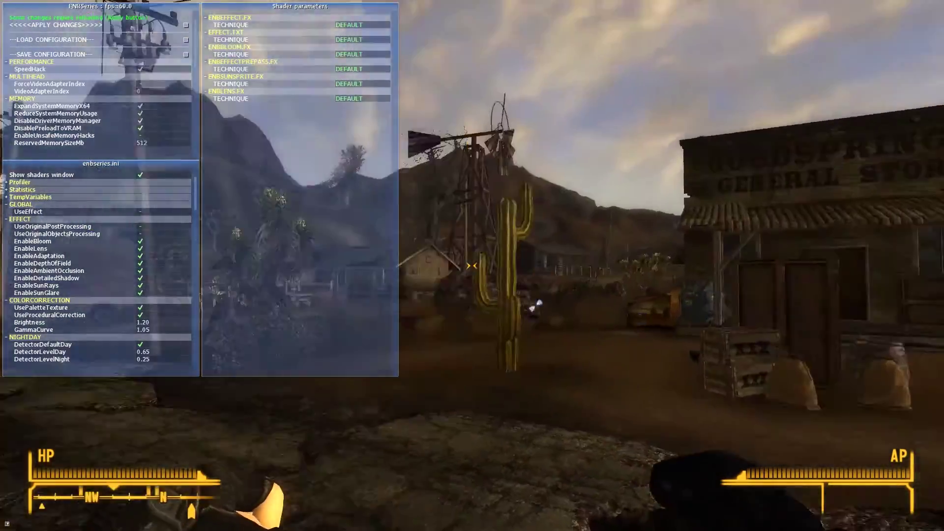
left_click(148, 211)
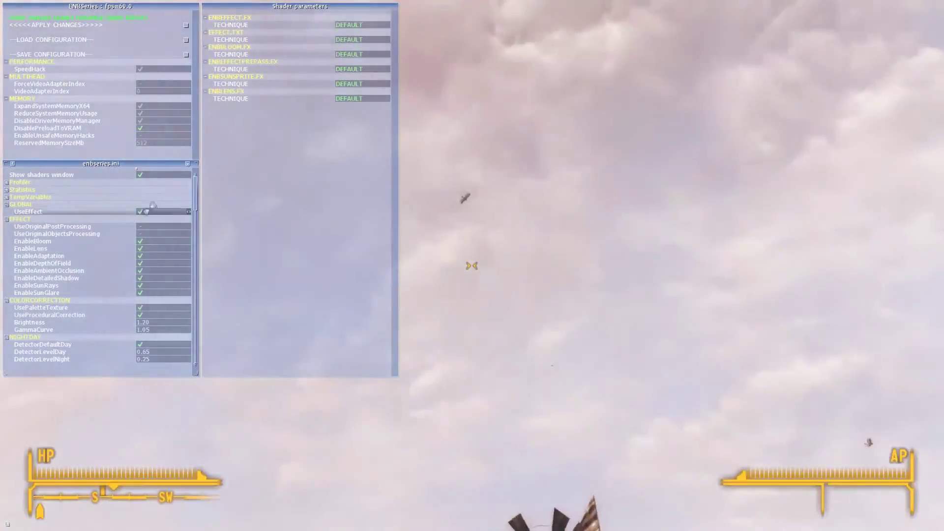
left_click(149, 211)
left_click(144, 219)
left_click(148, 213)
key("Escape")
key("Escape")
key("shift+Return")
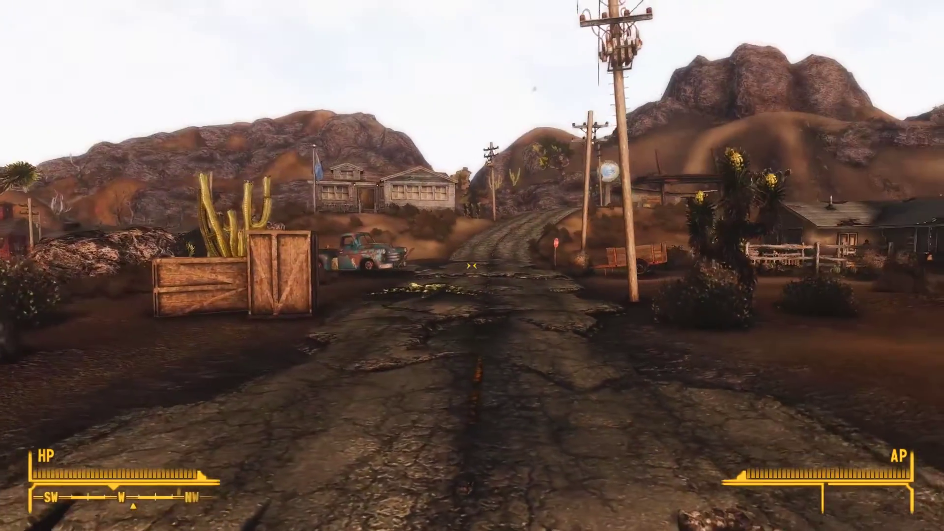
key("w")
key("w")
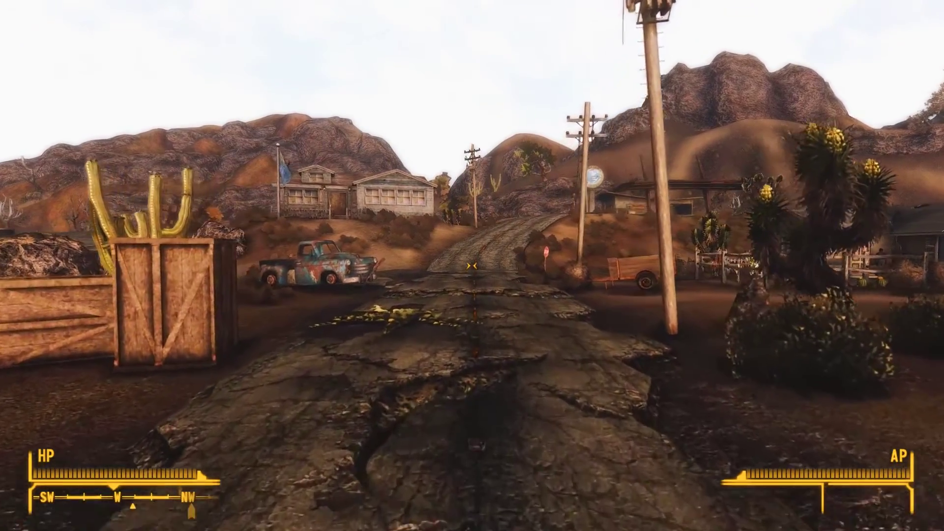
key("w")
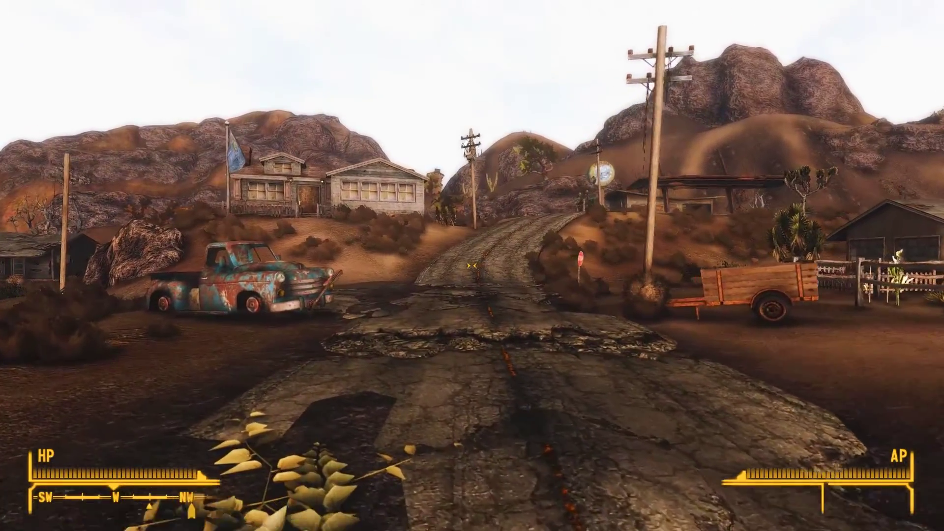
key("s")
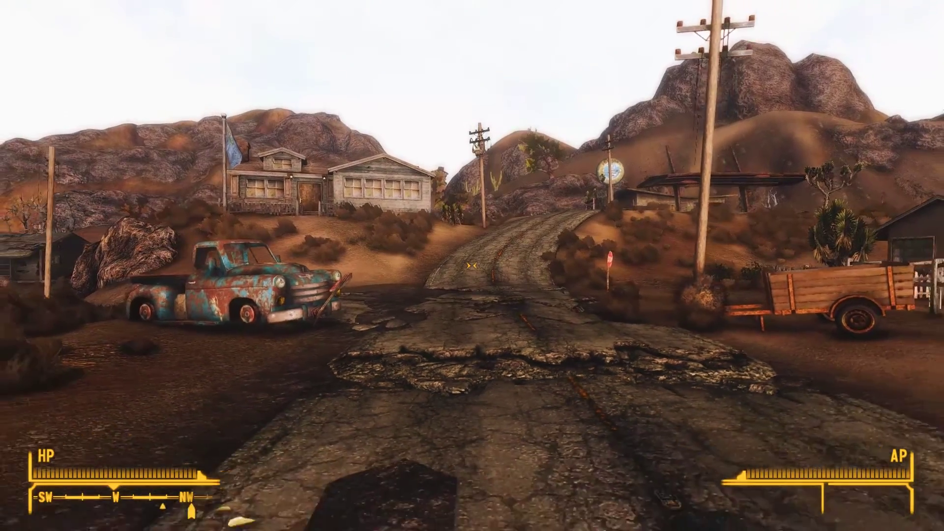
key("s")
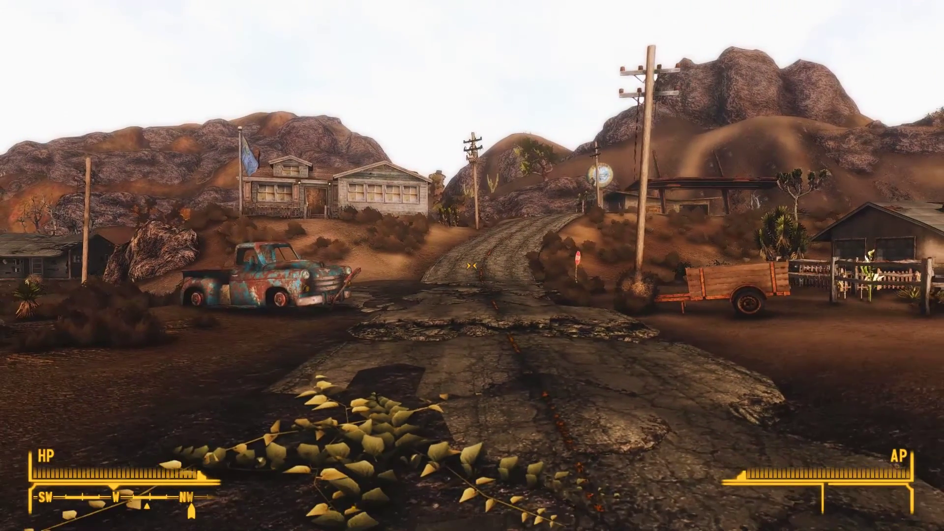
key("w")
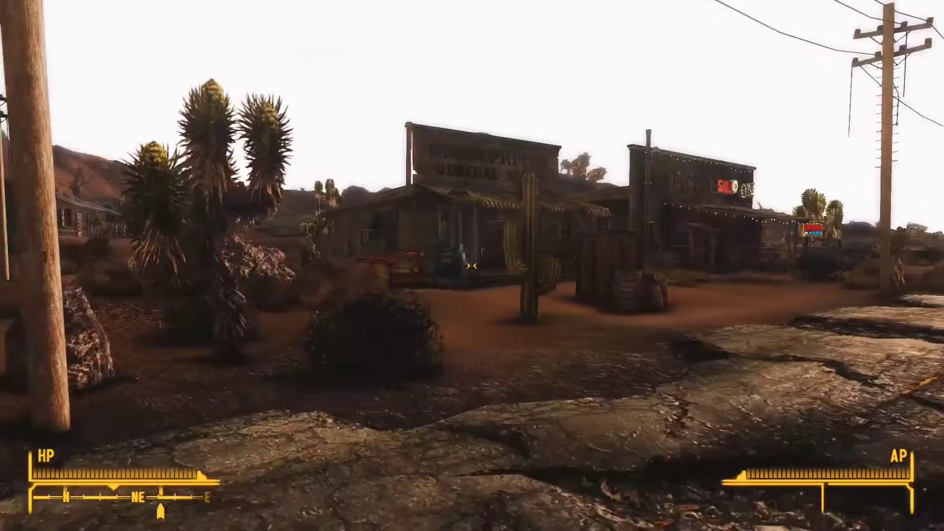
key("w")
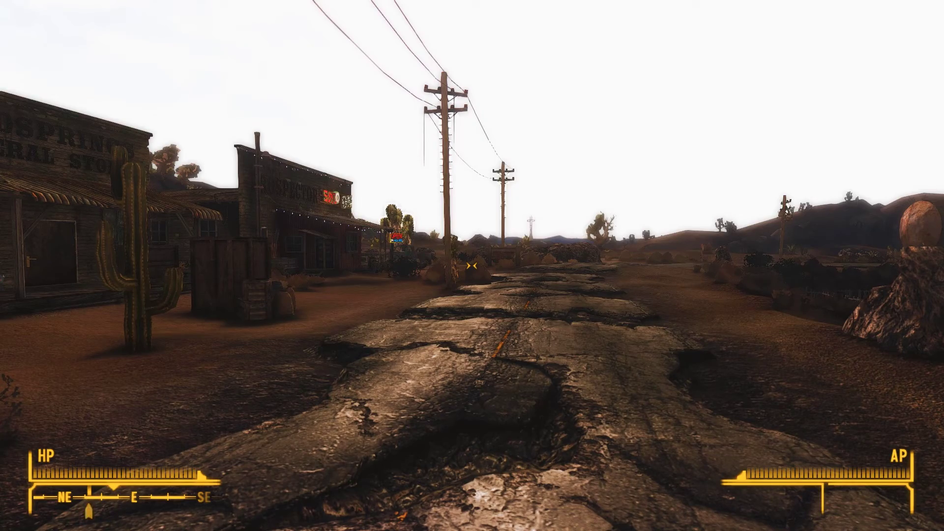
key("w")
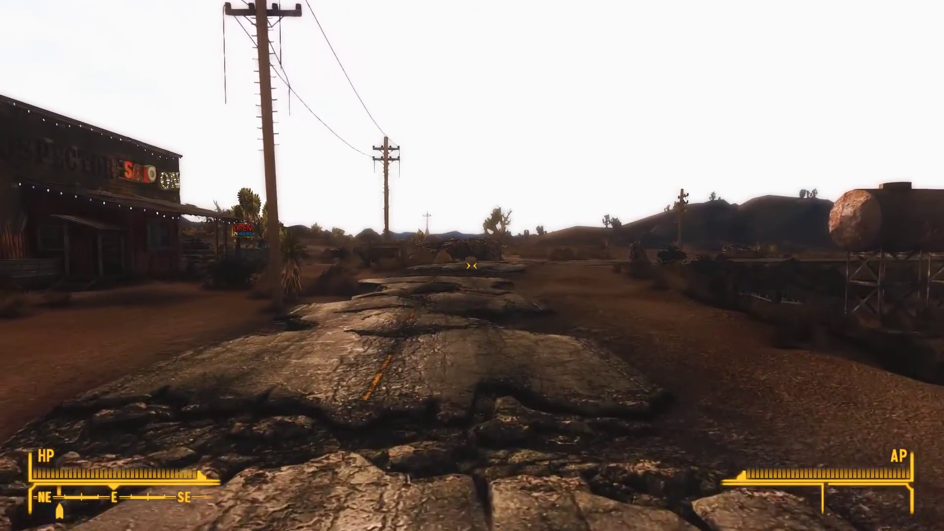
key("w")
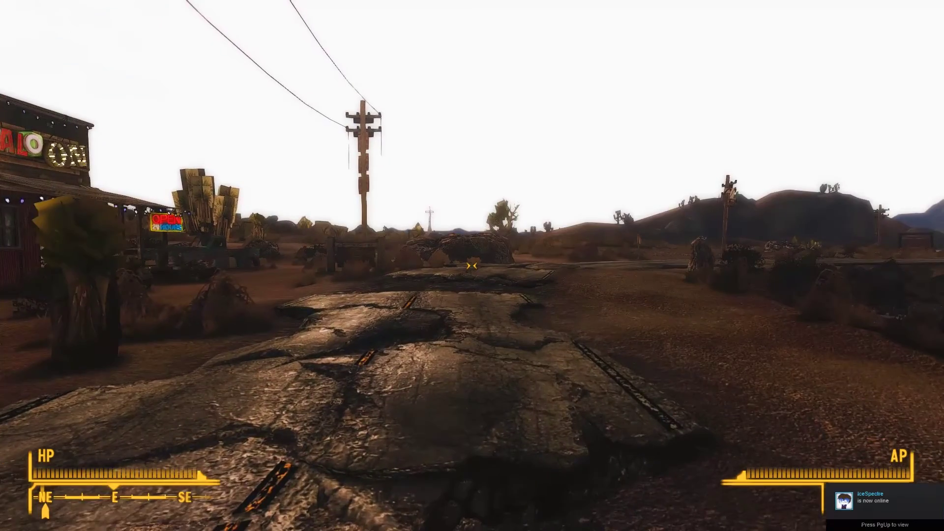
key("w")
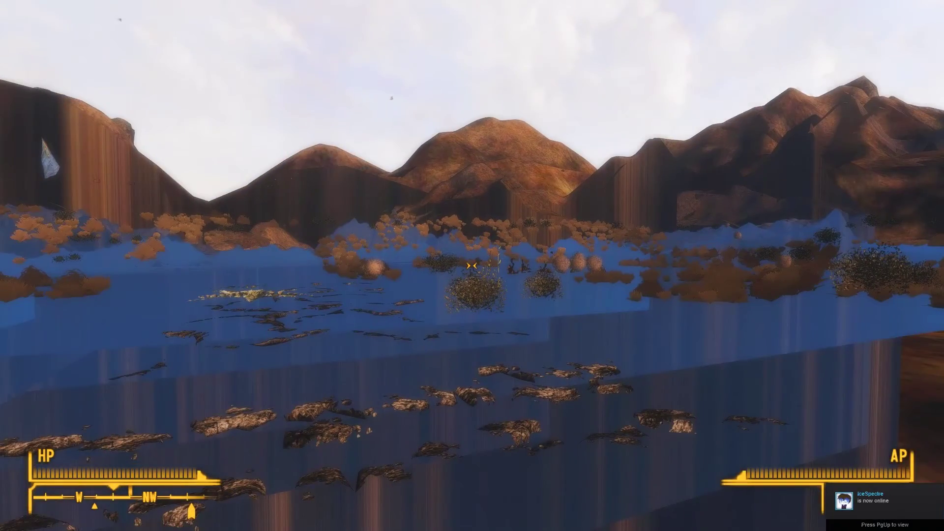